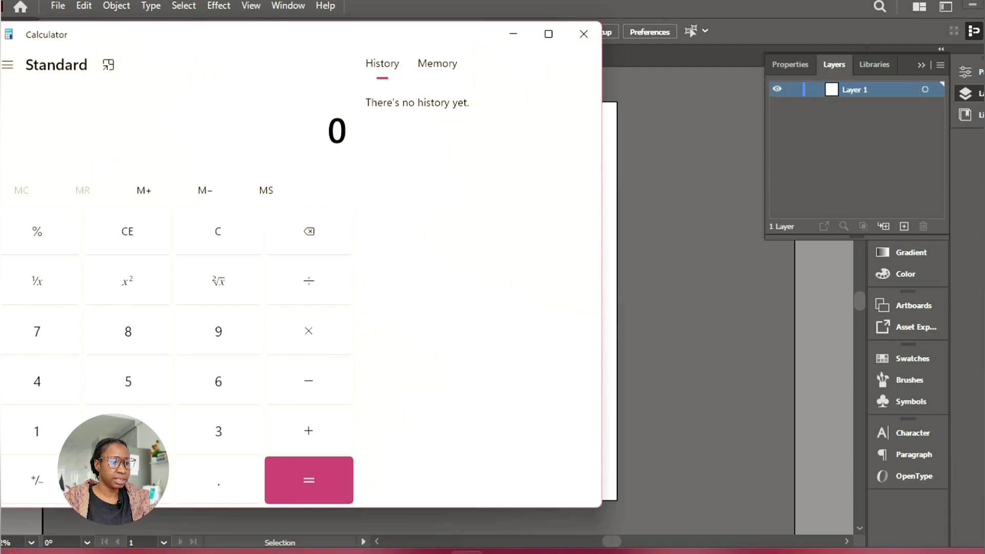
Calculate 28 divided by 4 in the calculator
{"action": "left_click", "coordinate": [129, 431]}
{"action": "left_click", "coordinate": [125, 325]}
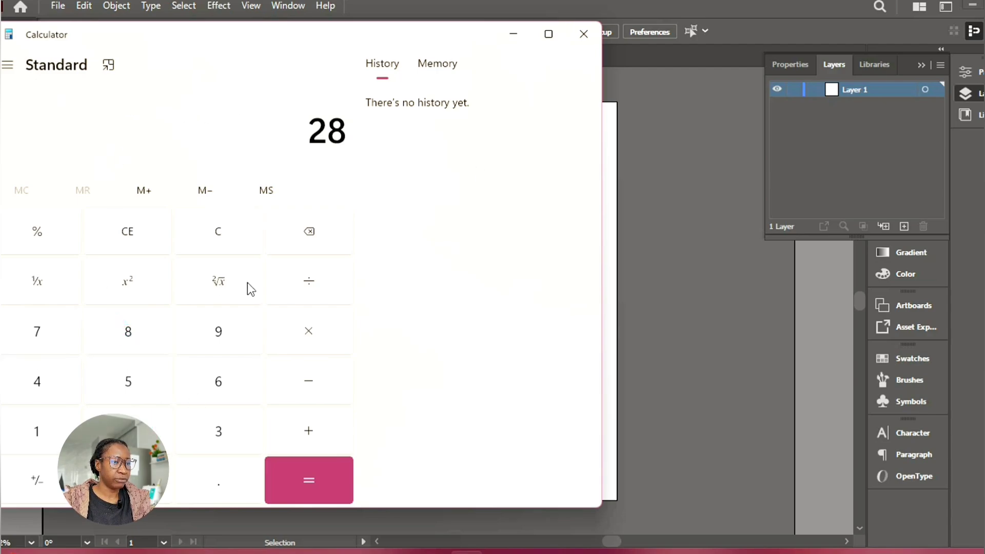
{"action": "left_click", "coordinate": [319, 280]}
{"action": "left_click", "coordinate": [41, 374]}
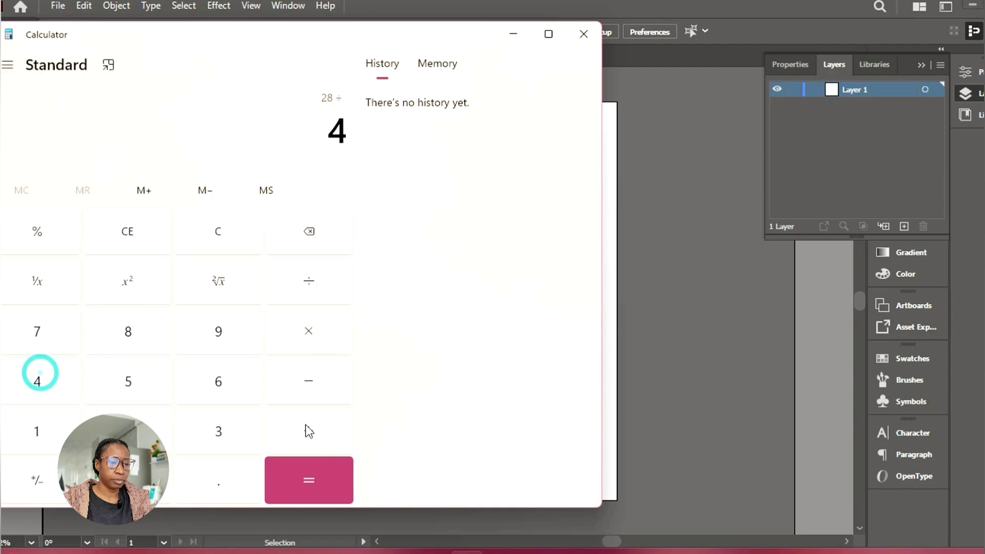
{"action": "left_click", "coordinate": [314, 477]}
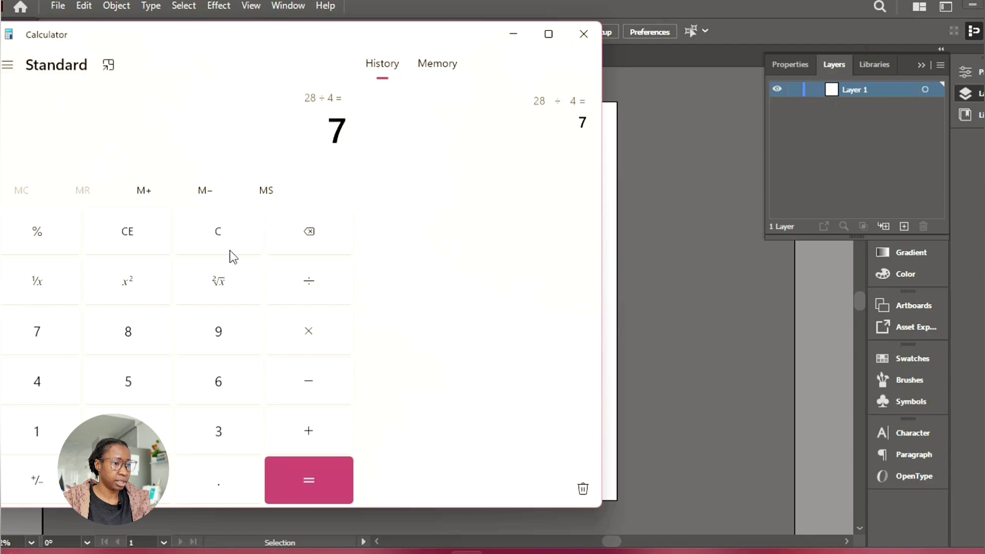
Clear the calculator's entry and calculate 38 divided by 4
{"action": "left_click", "coordinate": [252, 226]}
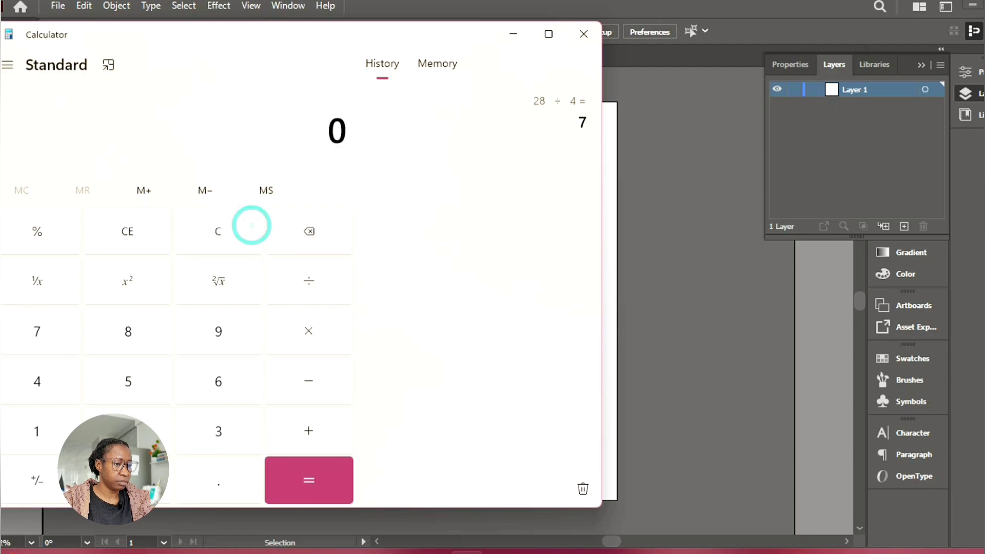
{"action": "left_click", "coordinate": [221, 441]}
{"action": "left_click", "coordinate": [128, 332]}
{"action": "left_click", "coordinate": [309, 280]}
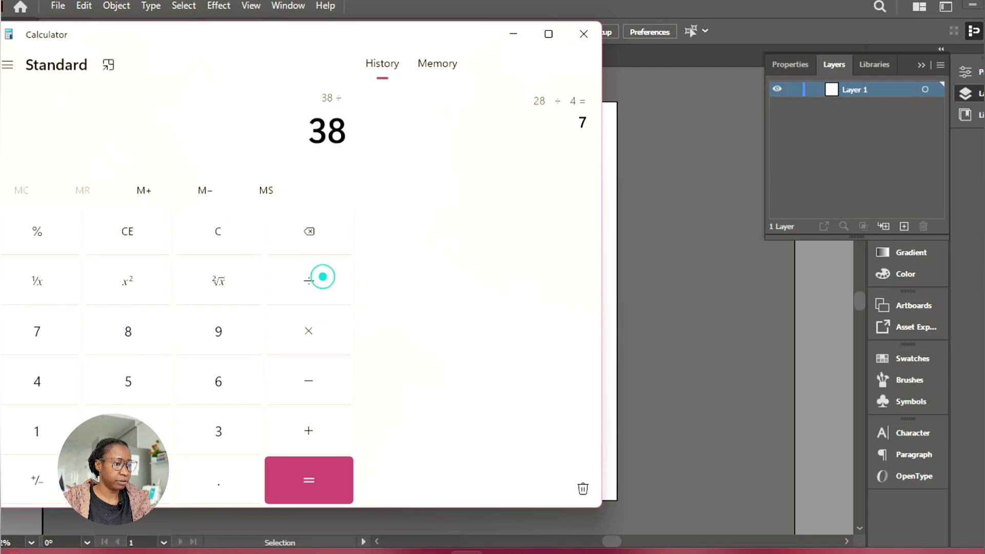
{"action": "left_click", "coordinate": [23, 374]}
{"action": "left_click", "coordinate": [338, 487]}
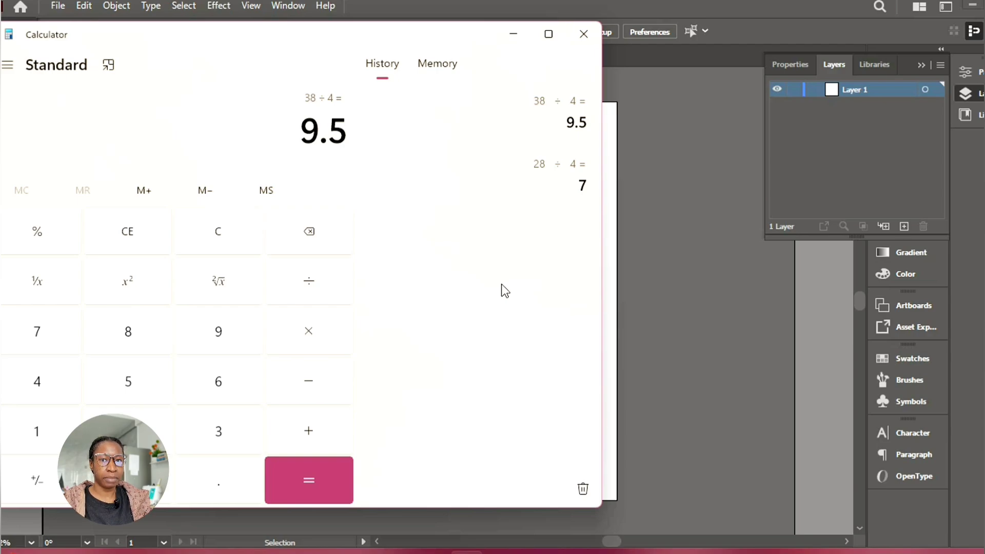
Switch back to Illustrator and create a rectangle 9.5 in wide and 16 in high in the artboard's upper-left area
{"action": "left_click", "coordinate": [608, 343]}
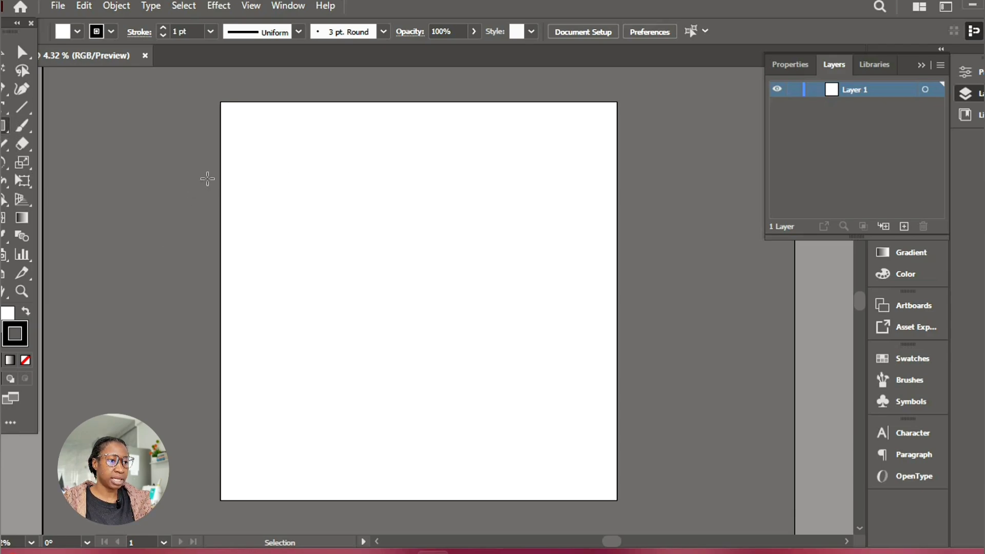
{"action": "key", "text": "m"}
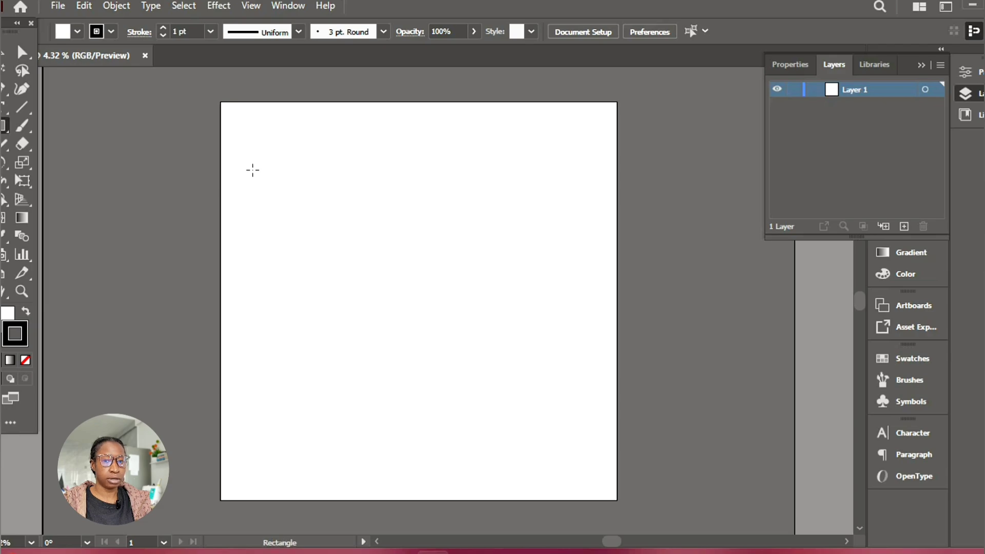
{"action": "left_click", "coordinate": [253, 170]}
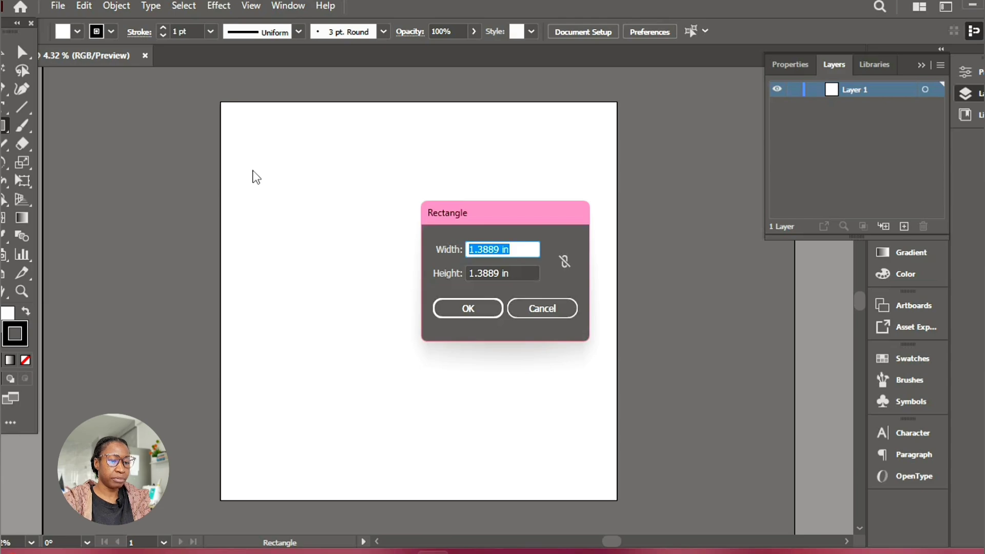
{"action": "type", "text": "9."}
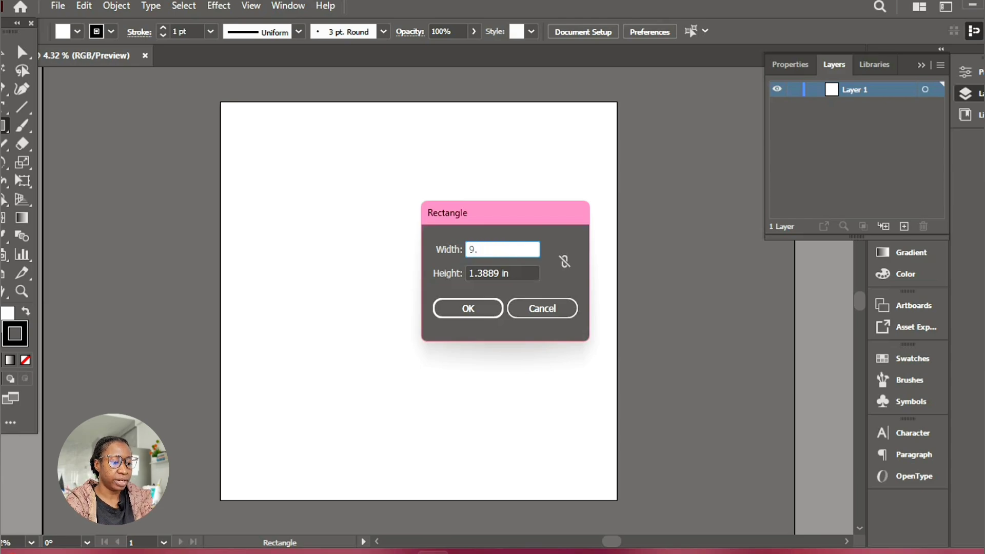
{"action": "type", "text": "5"}
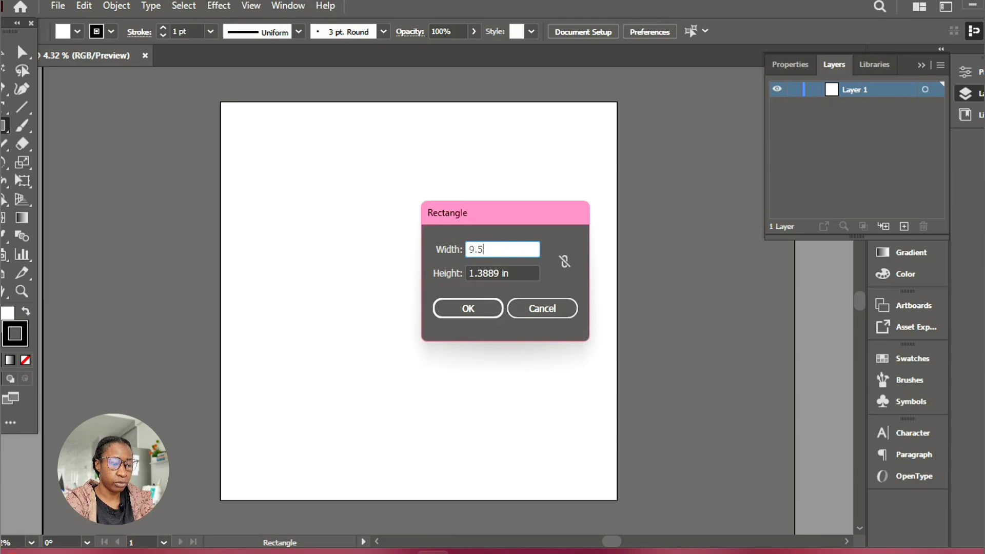
{"action": "key", "text": "Tab"}
{"action": "type", "text": "16"}
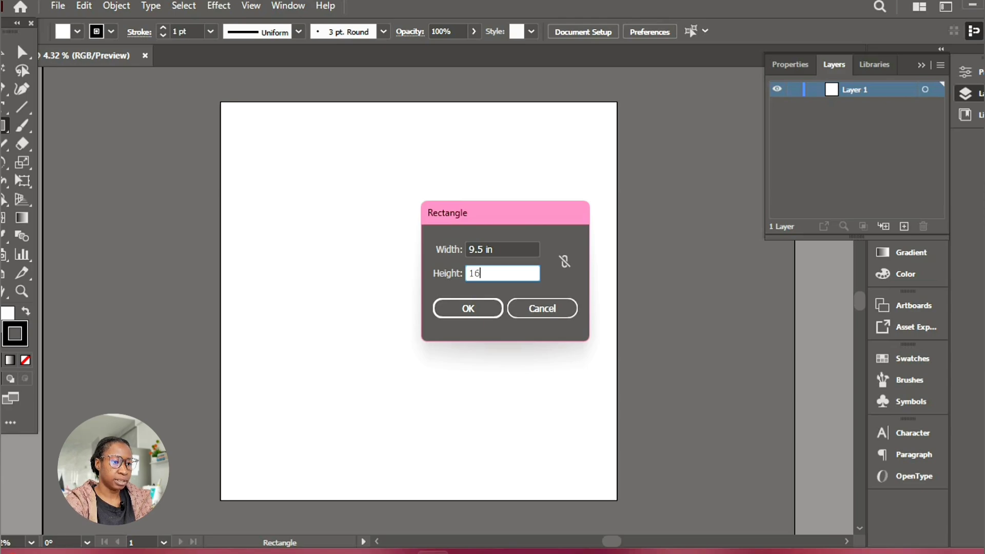
{"action": "key", "text": "Return"}
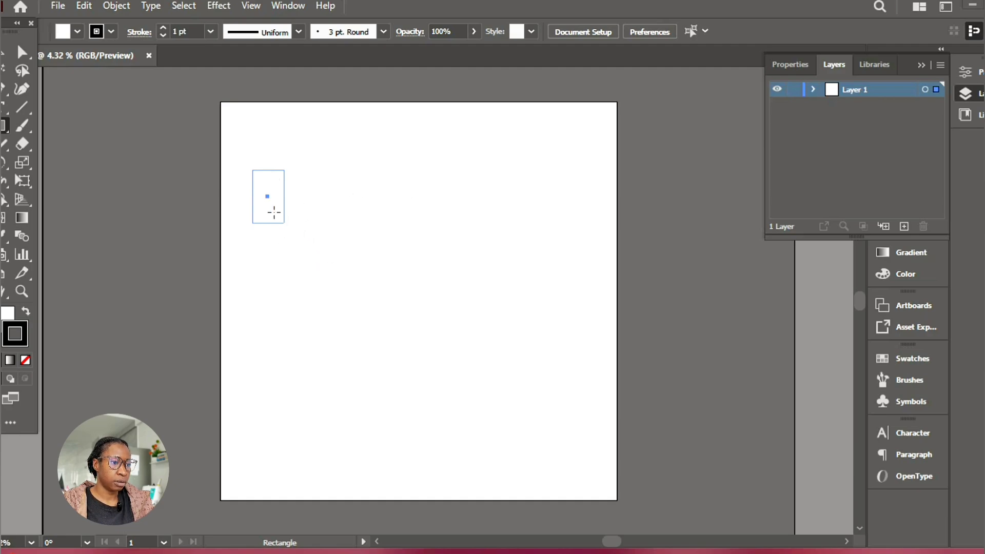
Duplicate the rectangle horizontally to the right of the original, level with it and with a gap between them, and deselect it
{"action": "key", "text": "z"}
{"action": "left_click", "coordinate": [267, 221]}
{"action": "left_click", "coordinate": [332, 262]}
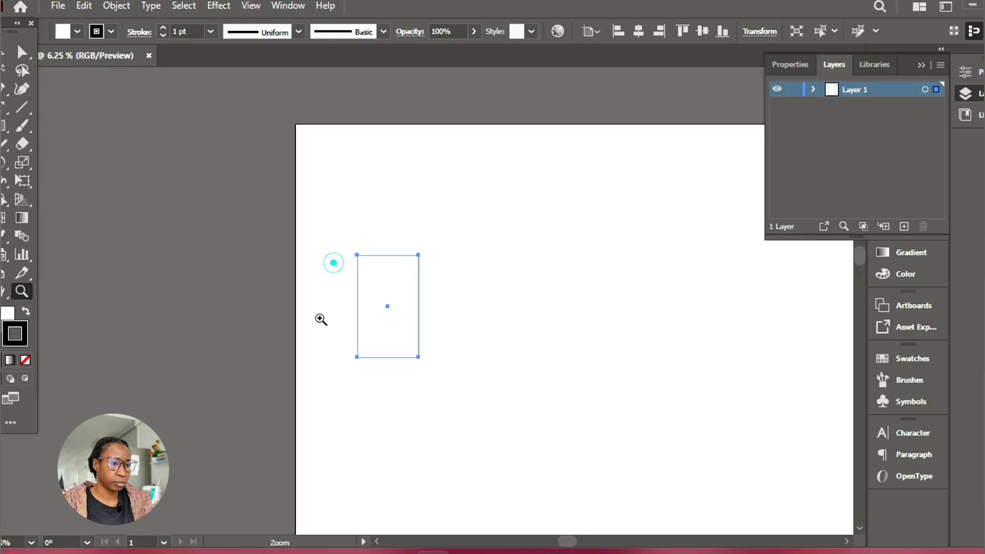
{"action": "left_click", "coordinate": [380, 300]}
{"action": "left_click", "coordinate": [469, 335]}
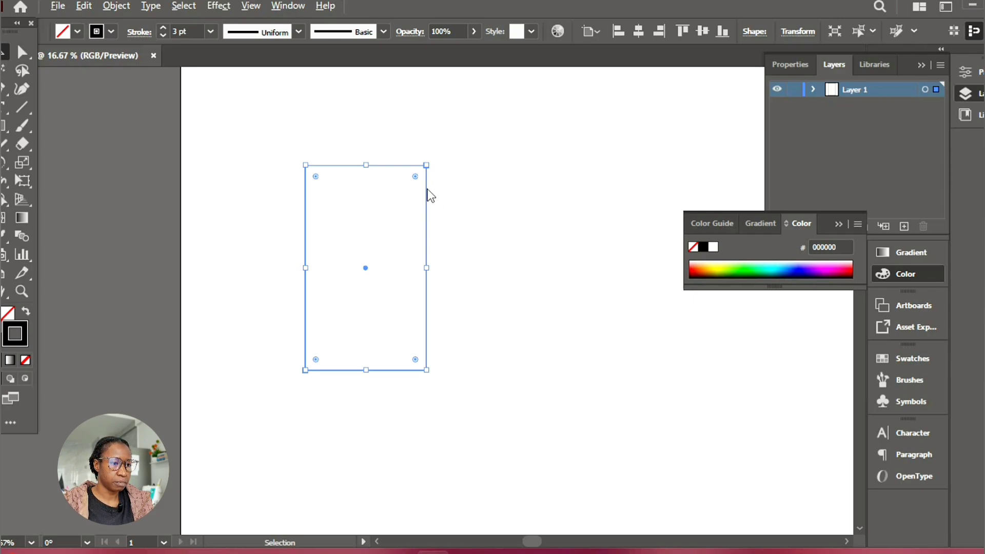
{"action": "key", "text": "alt"}
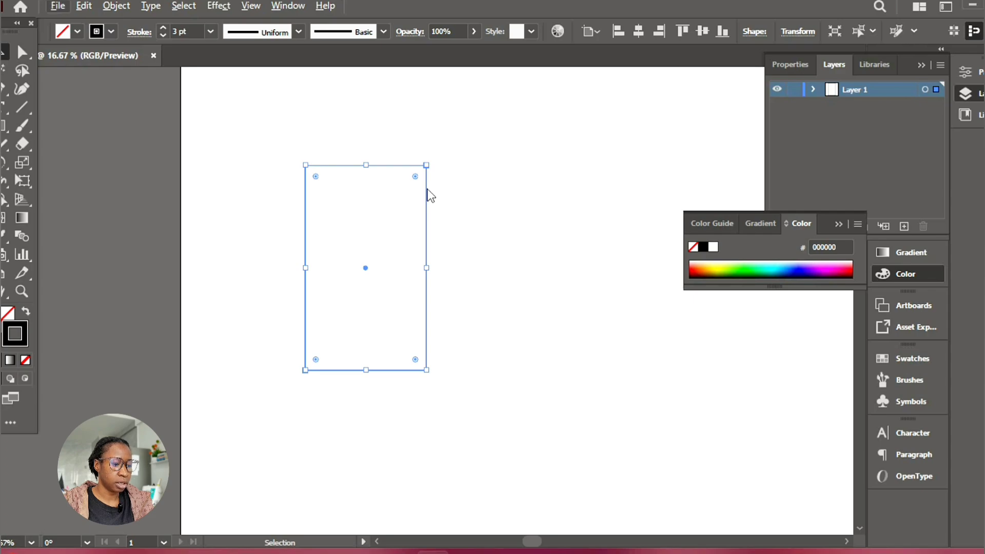
{"action": "key", "text": "alt"}
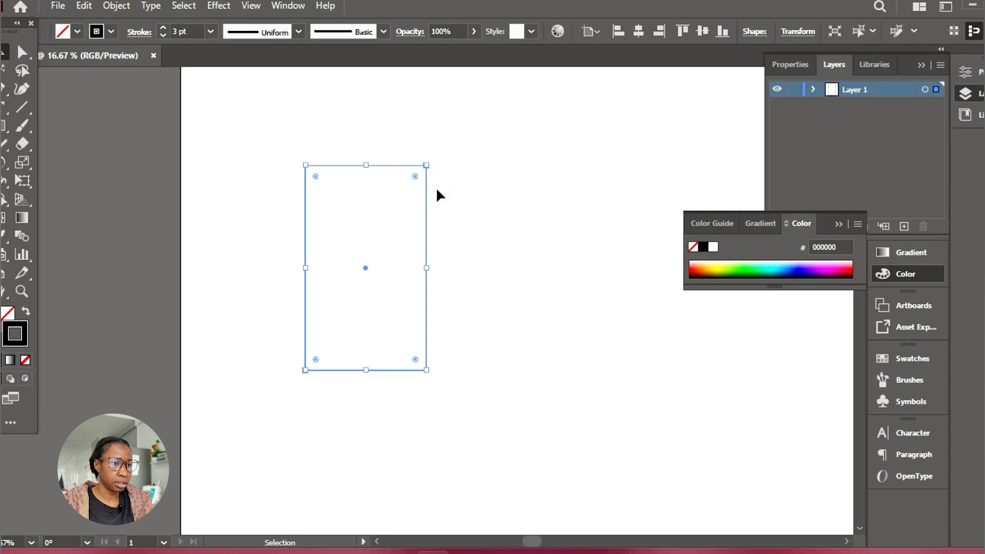
{"action": "left_click_drag", "start_coordinate": [448, 193], "coordinate": [626, 242]}
{"action": "key", "text": "alt+shift"}
{"action": "key", "text": "shift"}
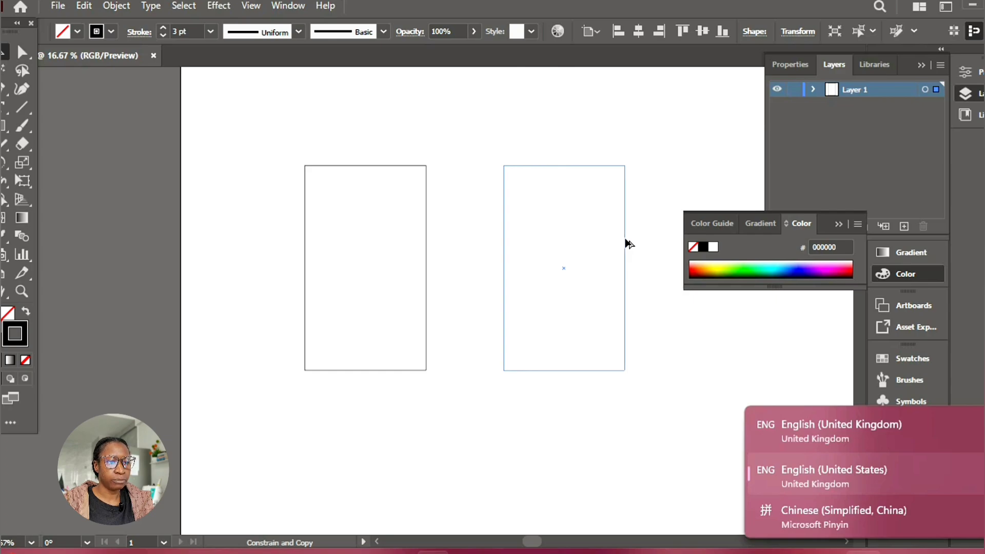
{"action": "left_click_drag", "start_coordinate": [625, 240], "coordinate": [625, 241]}
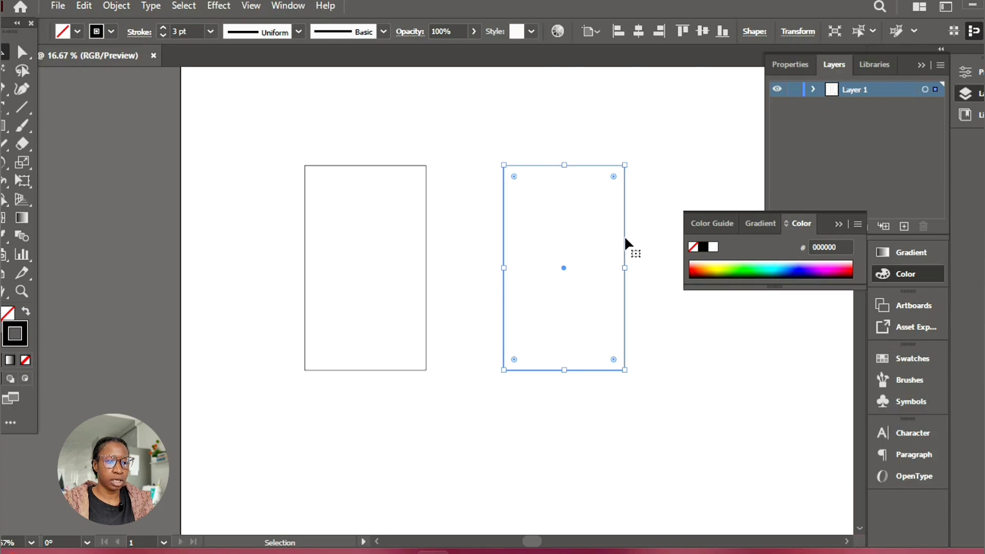
{"action": "left_click", "coordinate": [488, 139]}
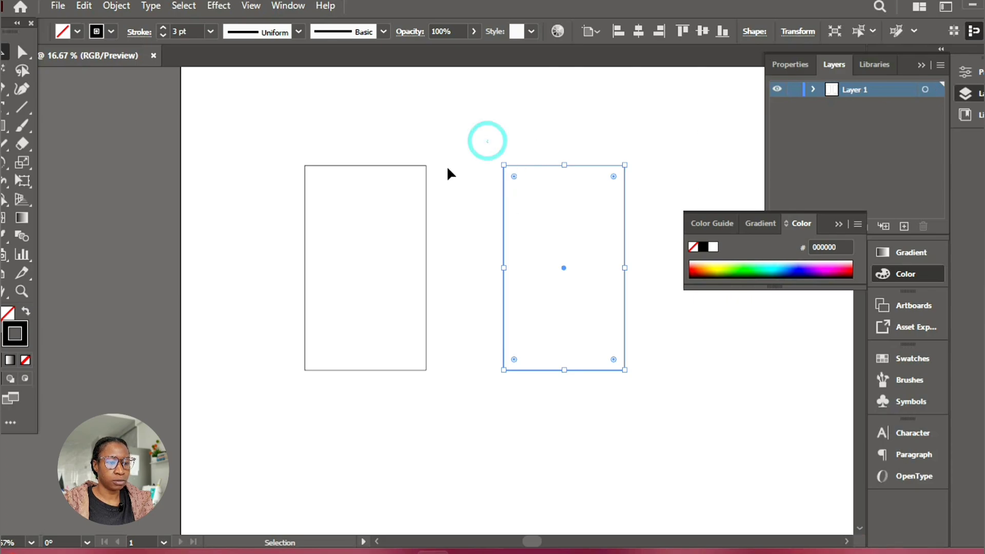
{"action": "left_click", "coordinate": [838, 224]}
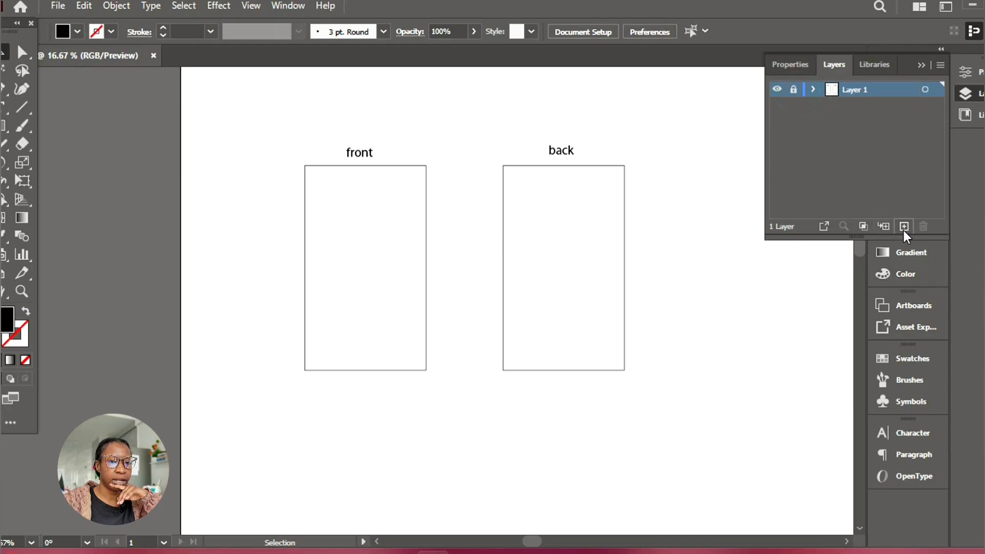
Add a new layer above Layer 1 and set the drawing colours to no fill and a red stroke
{"action": "left_click", "coordinate": [903, 228]}
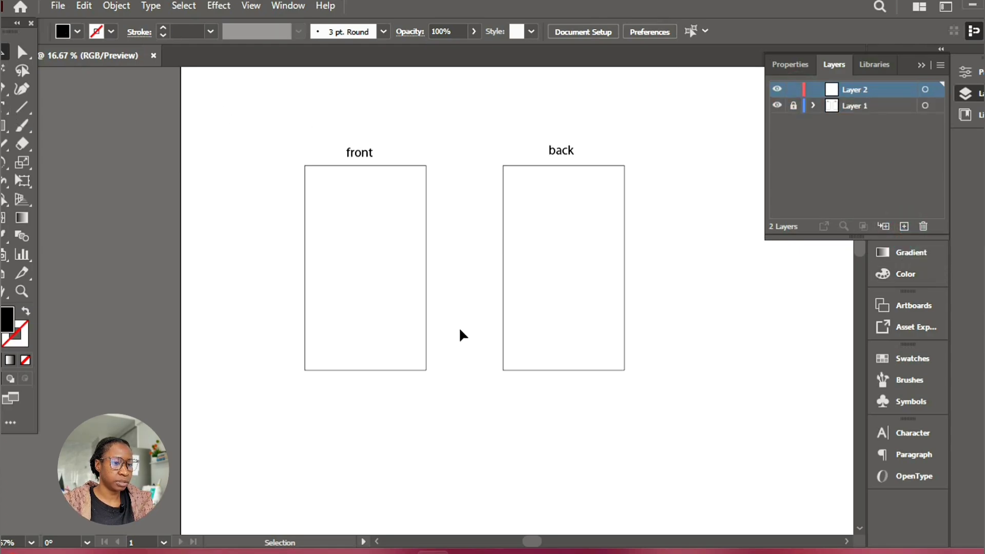
{"action": "key", "text": "z"}
{"action": "left_click", "coordinate": [399, 276]}
{"action": "left_click", "coordinate": [387, 234]}
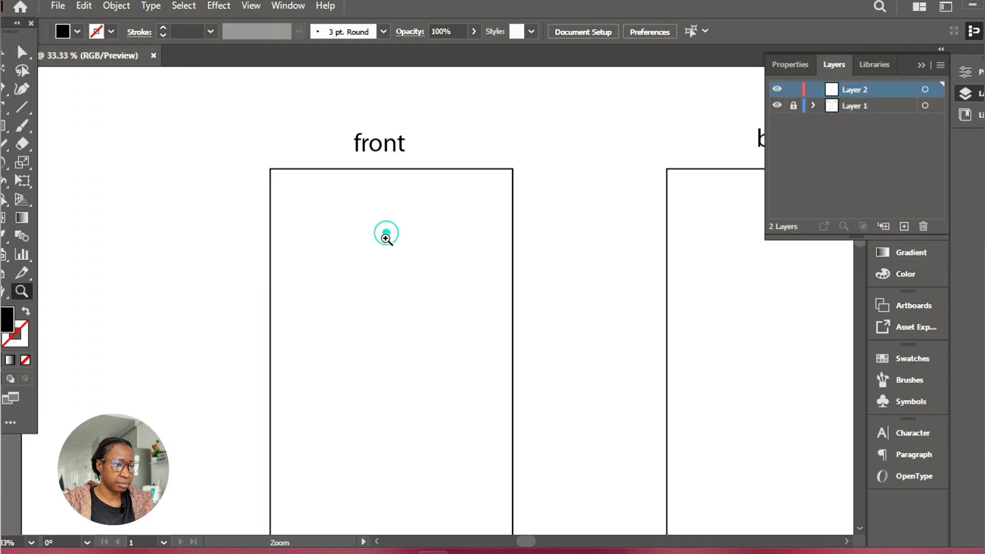
{"action": "left_click", "coordinate": [860, 247]}
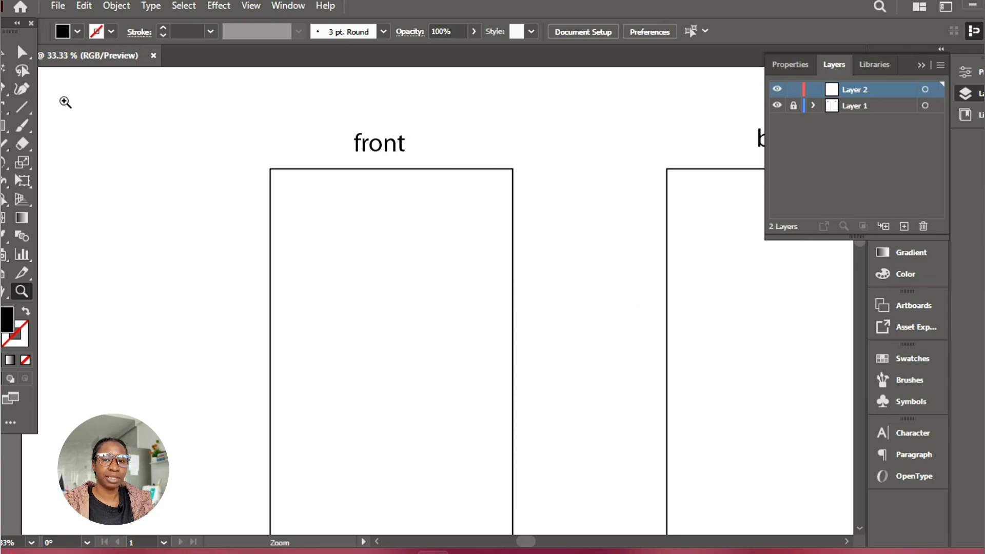
{"action": "left_click", "coordinate": [28, 359]}
{"action": "left_click", "coordinate": [23, 337]}
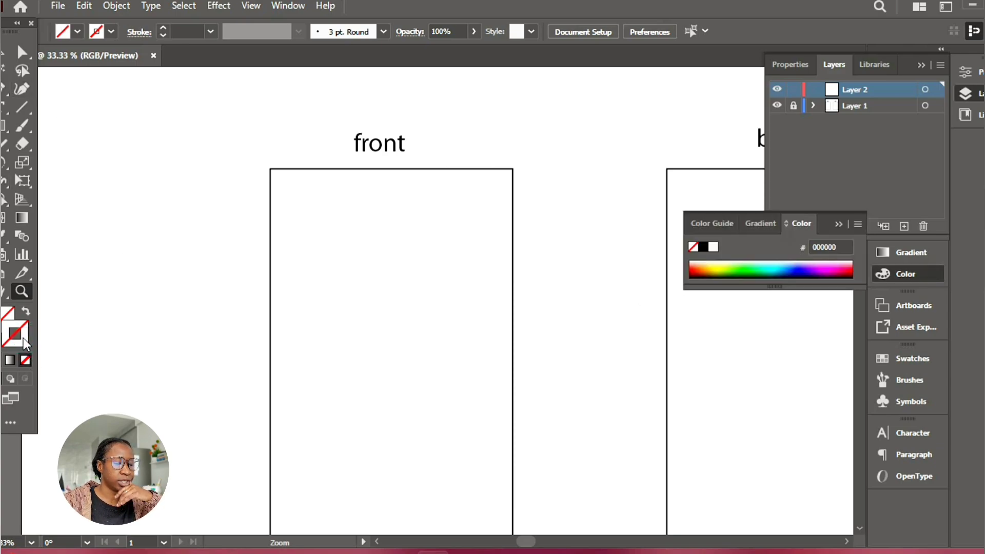
{"action": "left_click", "coordinate": [692, 271]}
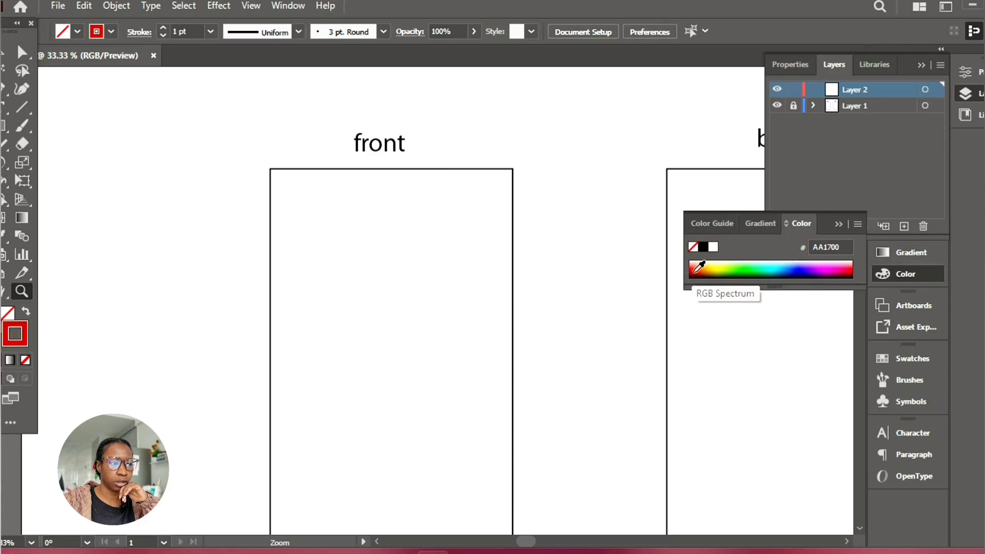
{"action": "left_click", "coordinate": [836, 225]}
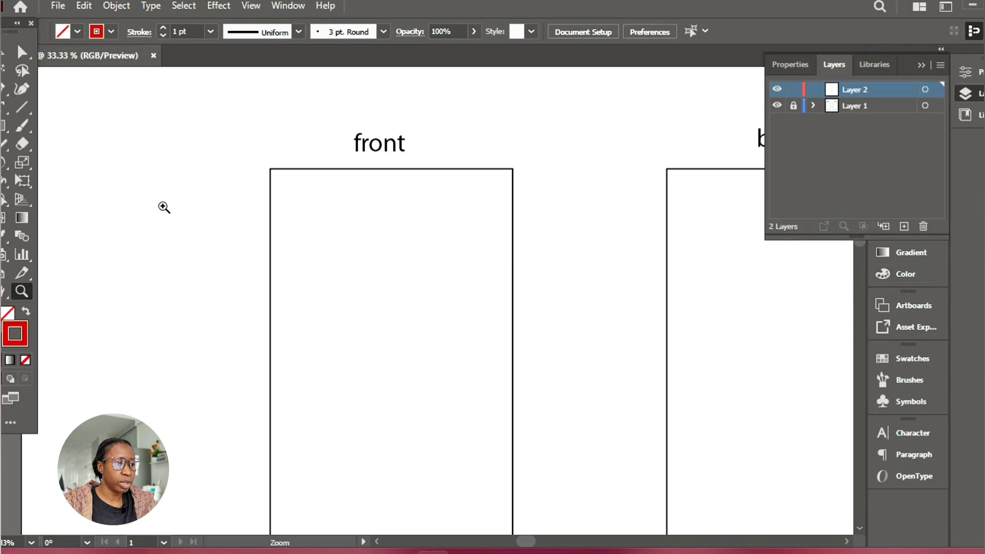
Draw a 7 in line at a 0° angle along the front rectangle's top edge, starting at its upper-left corner
{"action": "left_click", "coordinate": [20, 107]}
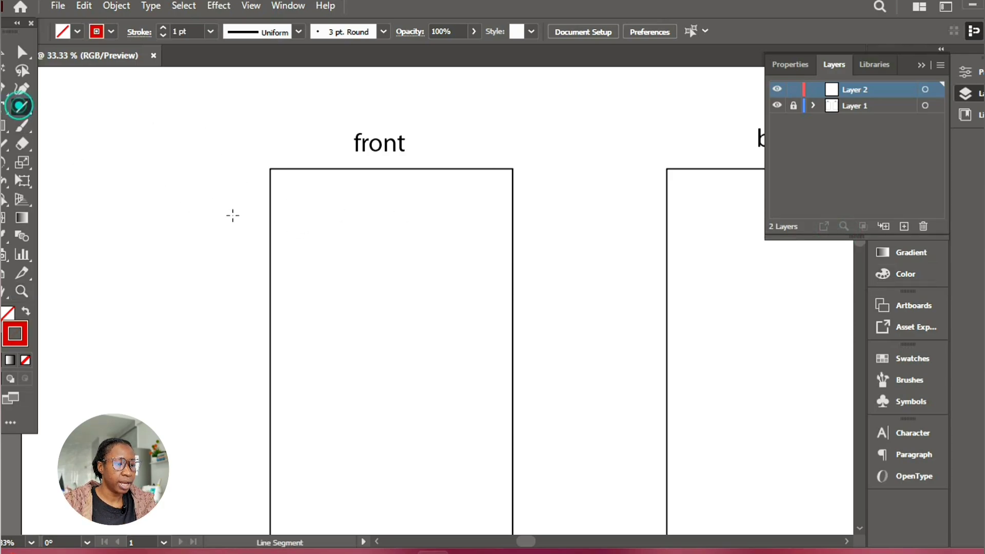
{"action": "left_click", "coordinate": [270, 169]}
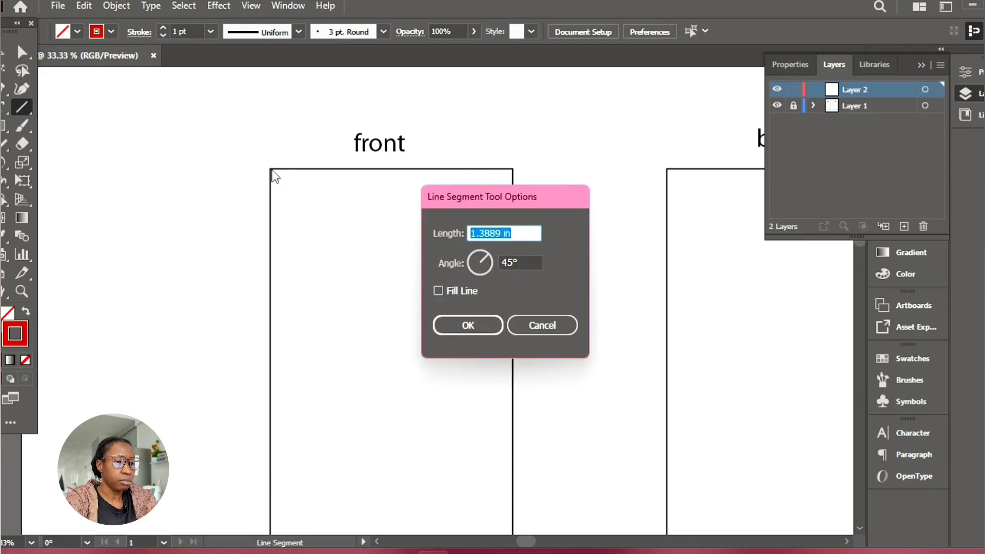
{"action": "type", "text": "7"}
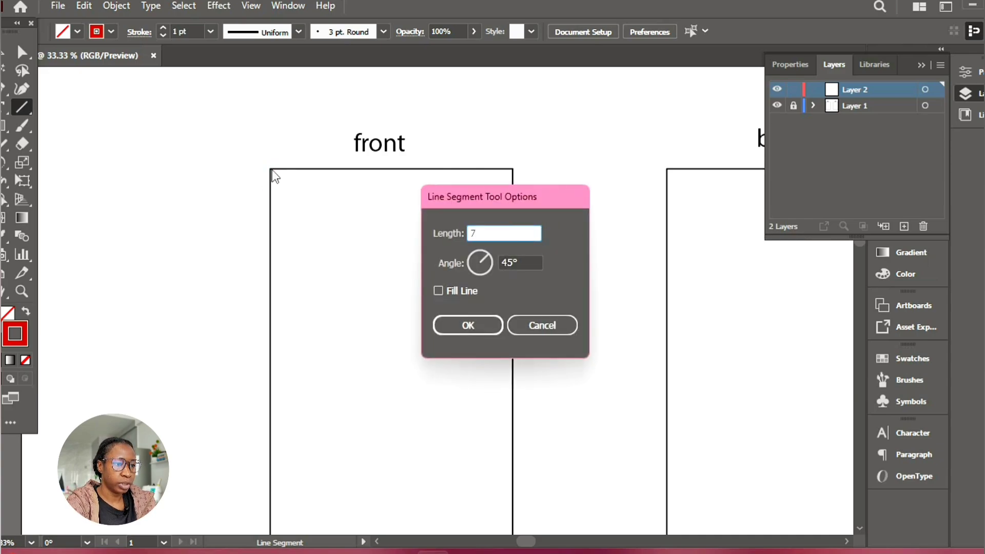
{"action": "key", "text": "Tab"}
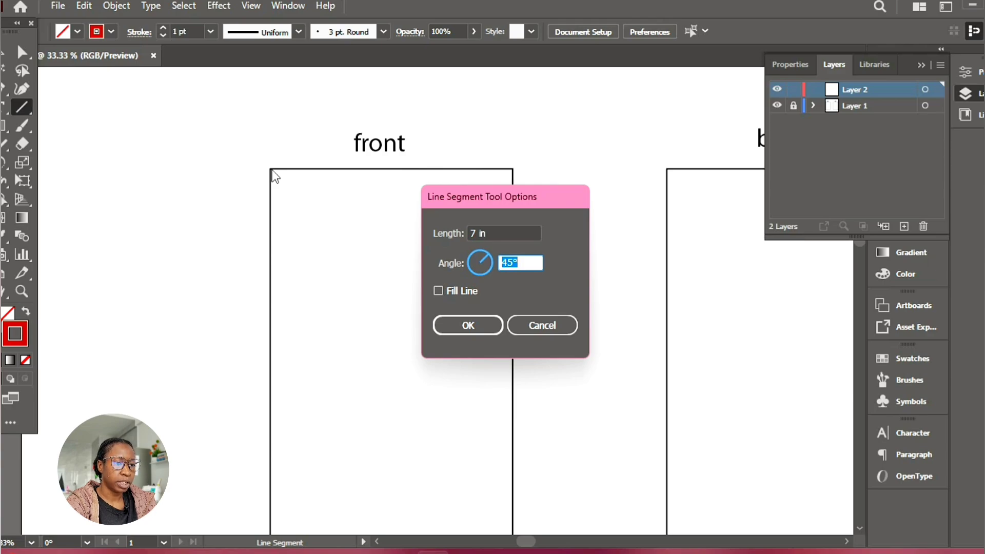
{"action": "type", "text": "0"}
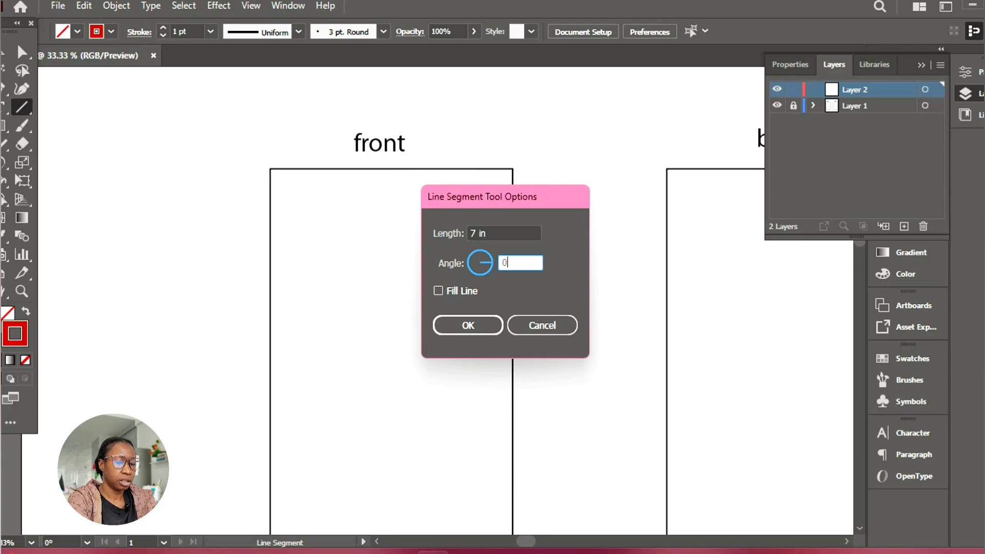
{"action": "key", "text": "BackSpace"}
{"action": "type", "text": "180"}
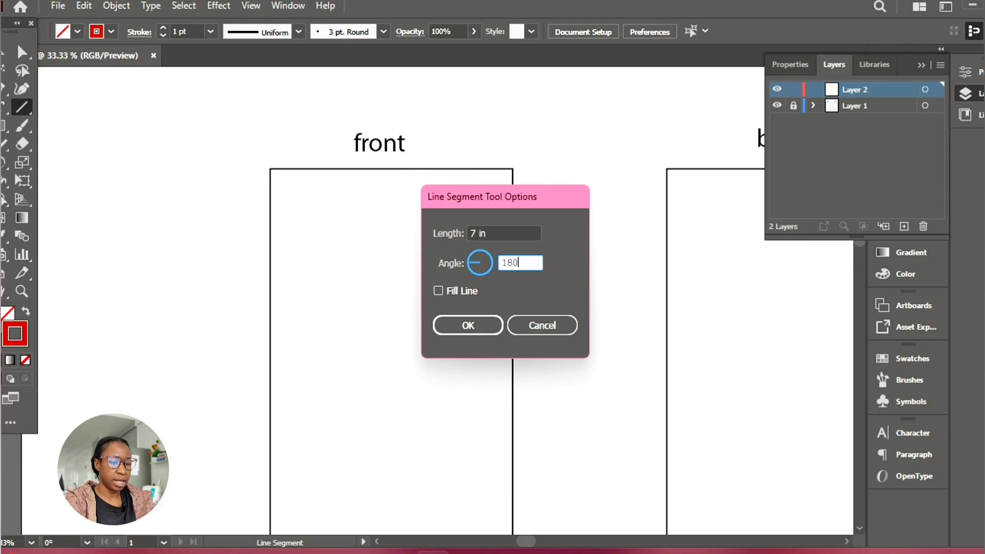
{"action": "key", "text": "BackSpace"}
{"action": "key", "text": "BackSpace"}
{"action": "key", "text": "BackSpace"}
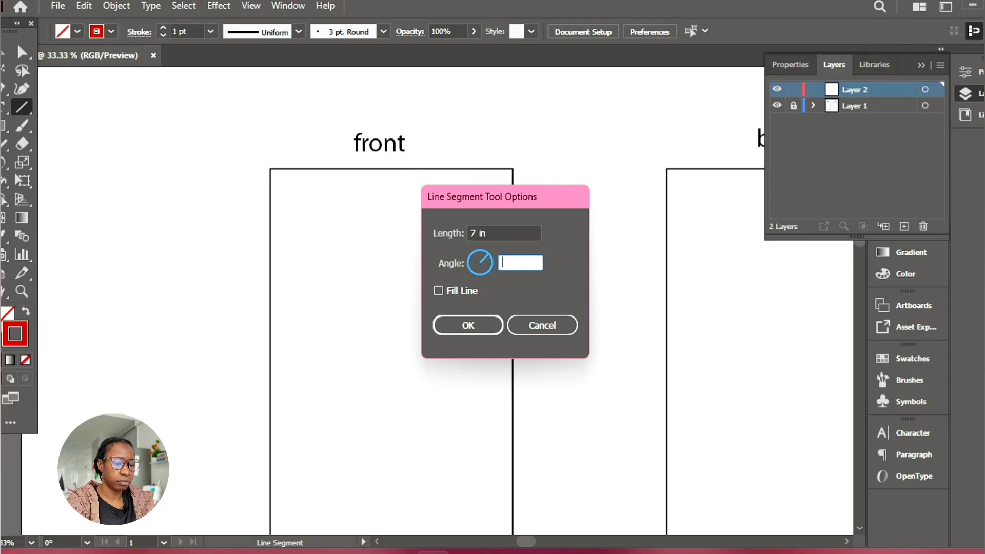
{"action": "type", "text": "0"}
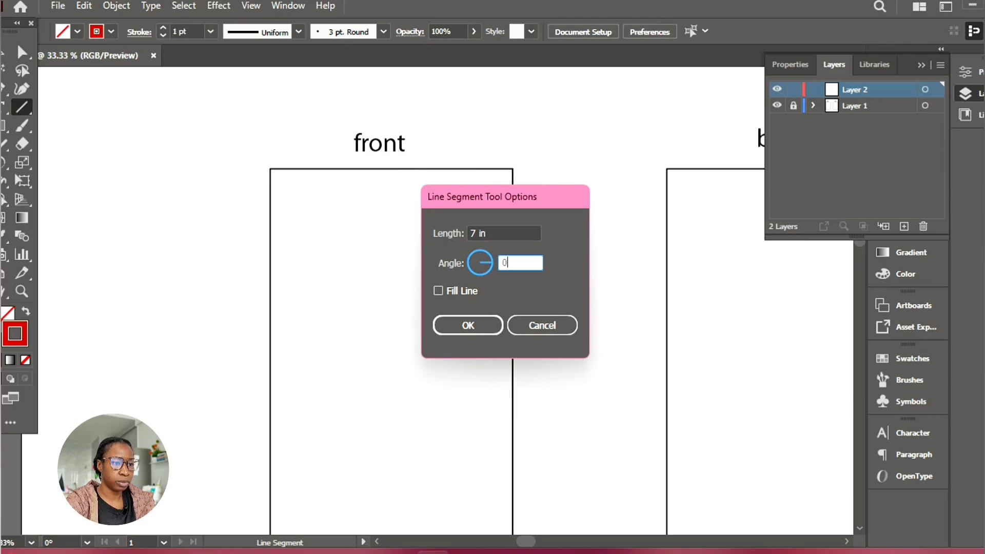
{"action": "key", "text": "Return"}
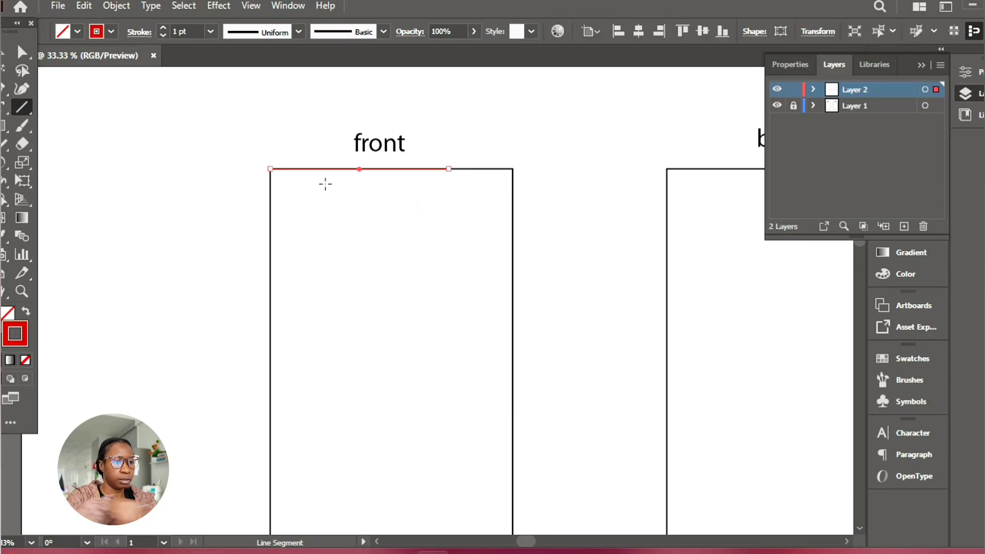
Draw an 8 in line at a 270° angle down from the front rectangle's top edge, between the red line's end and the upper-right corner
{"action": "left_click", "coordinate": [469, 169]}
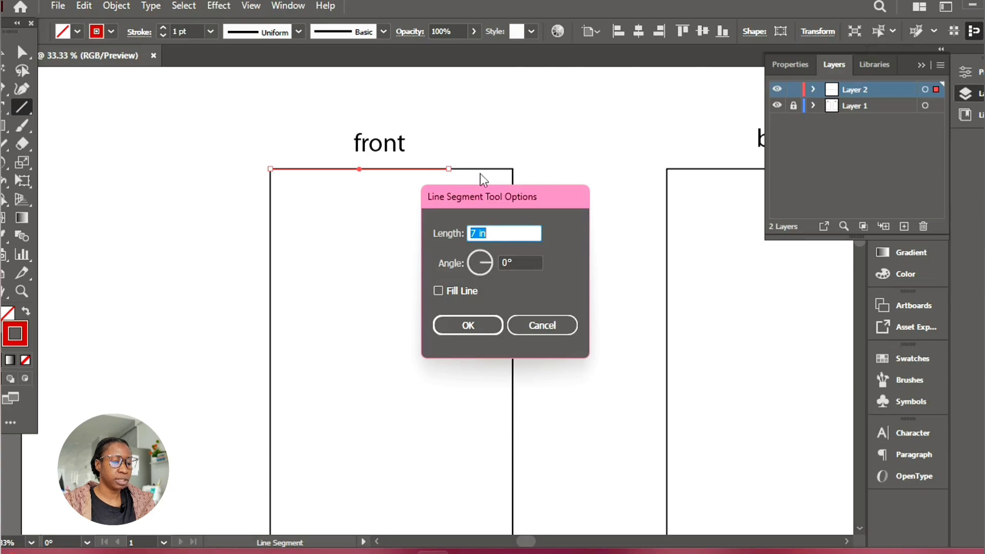
{"action": "type", "text": "8"}
{"action": "key", "text": "Tab"}
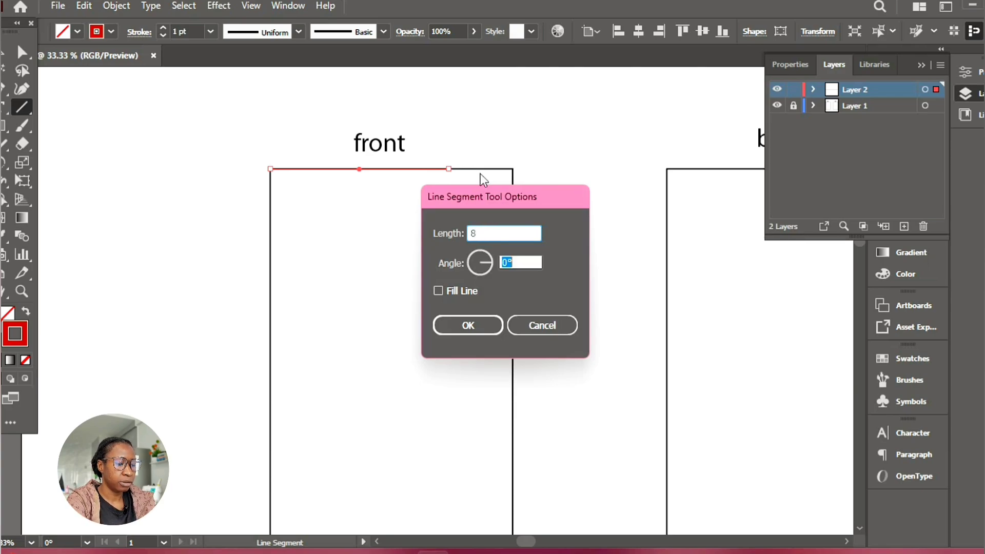
{"action": "key", "text": "Tab"}
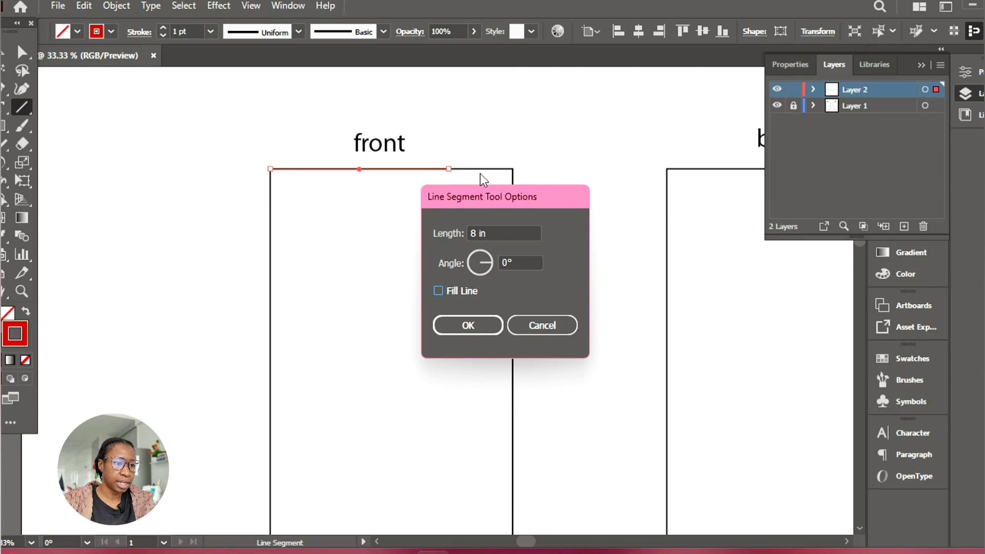
{"action": "left_click", "coordinate": [520, 265]}
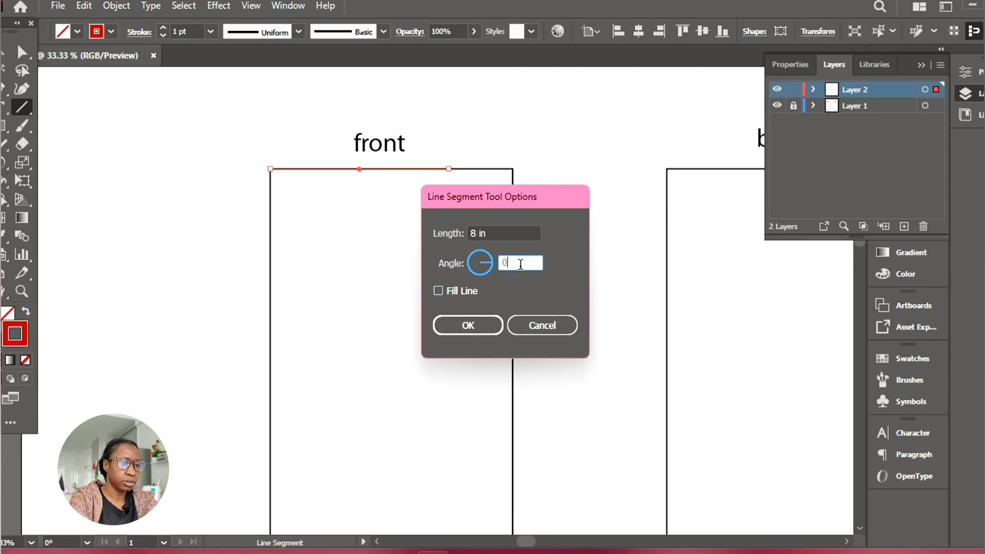
{"action": "type", "text": "270"}
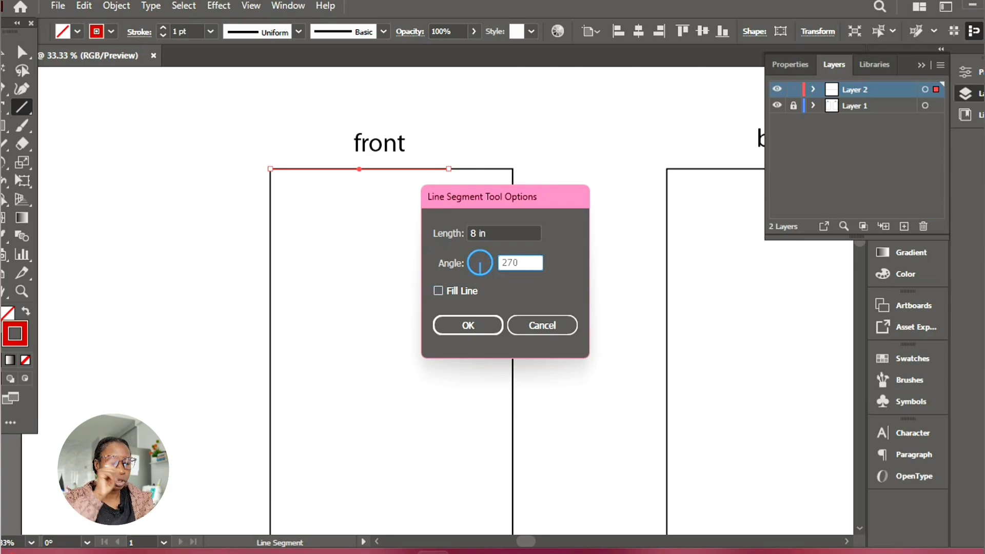
{"action": "key", "text": "BackSpace"}
{"action": "key", "text": "BackSpace"}
{"action": "key", "text": "BackSpace"}
{"action": "type", "text": "90"}
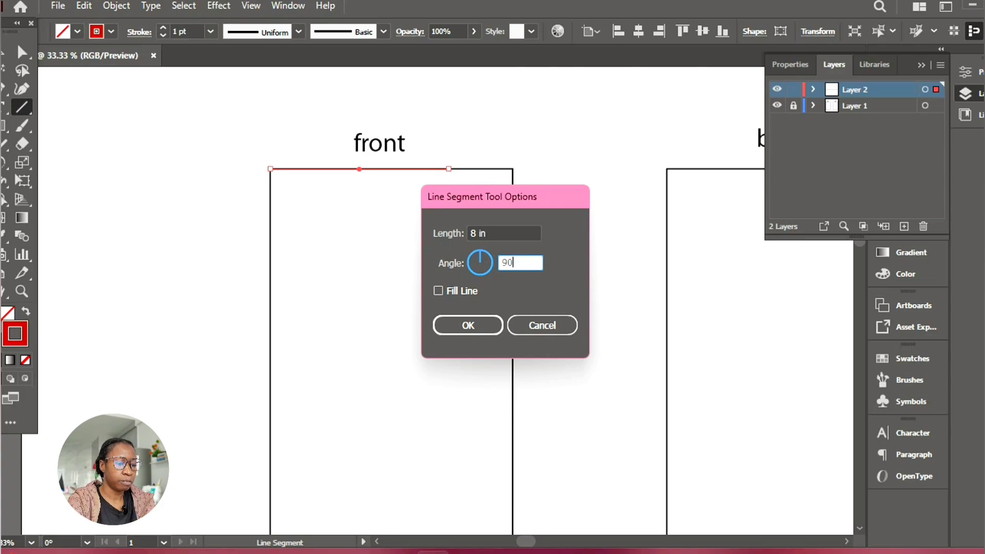
{"action": "key", "text": "BackSpace"}
{"action": "key", "text": "BackSpace"}
{"action": "type", "text": "270"}
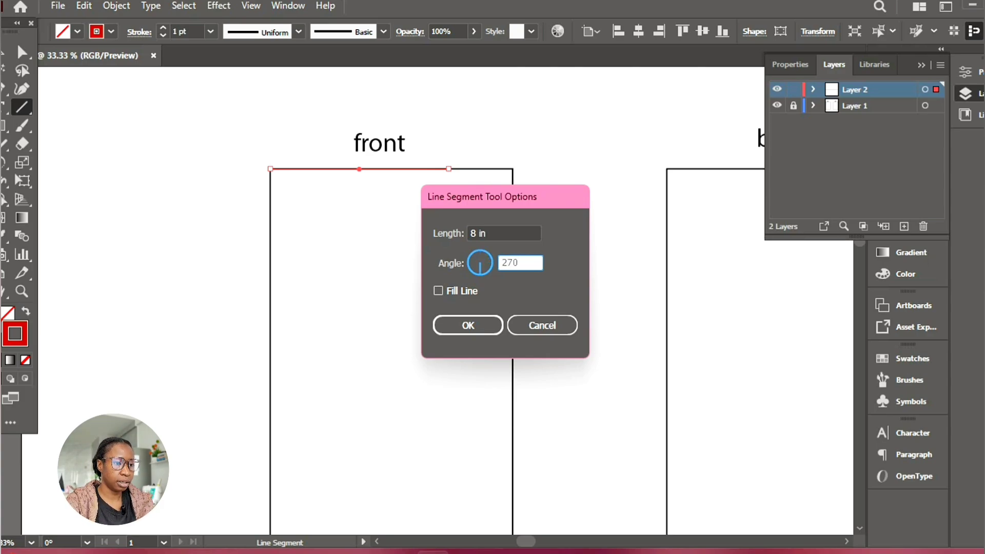
{"action": "key", "text": "Return"}
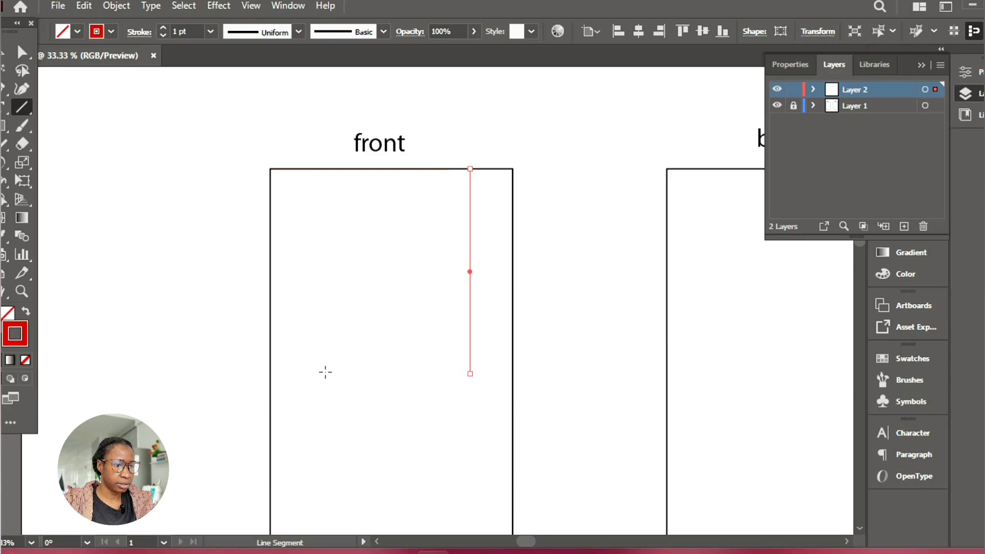
Extend the vertical line's lower end horizontally to the front rectangle's left edge with the Pen tool and deselect the path
{"action": "left_click", "coordinate": [4, 91]}
{"action": "left_click", "coordinate": [470, 374]}
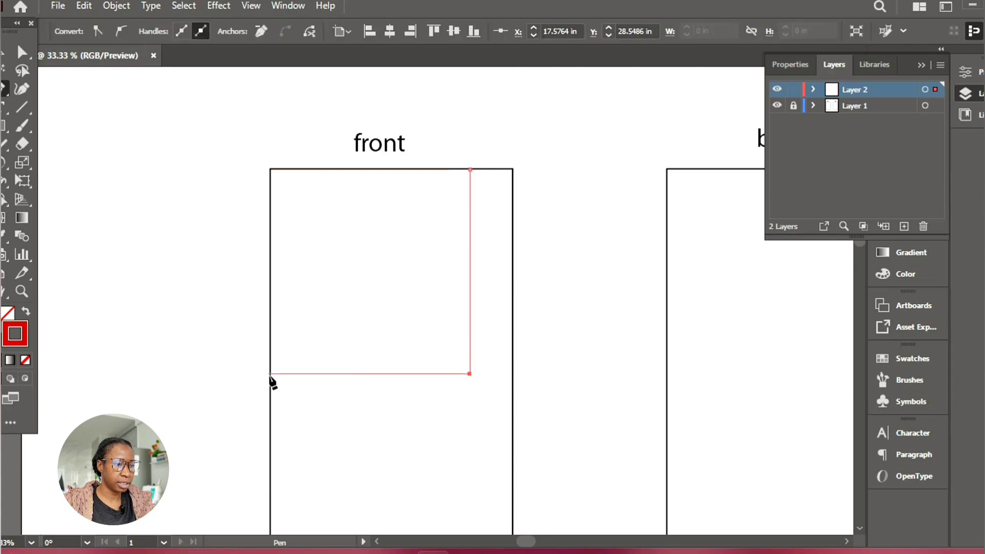
{"action": "left_click", "coordinate": [270, 374]}
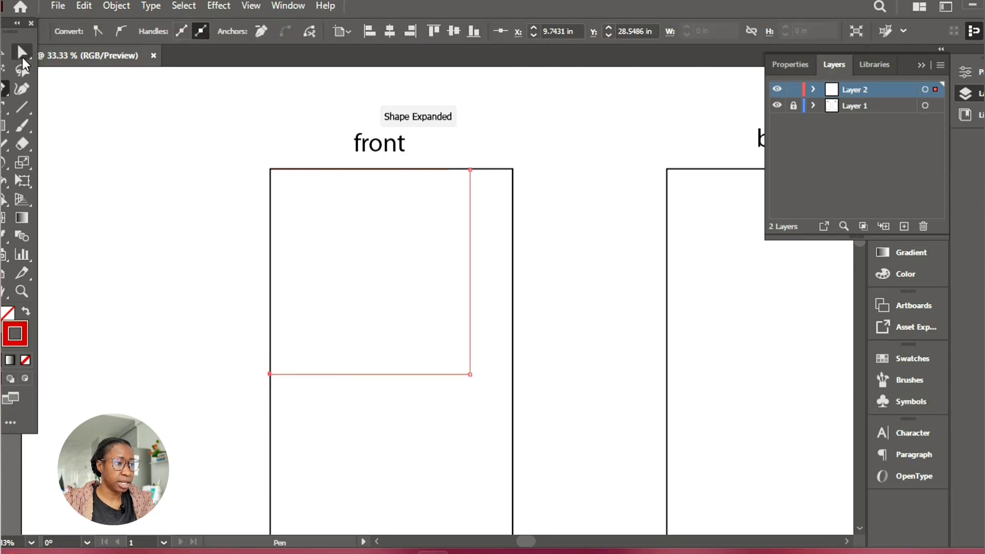
{"action": "left_click", "coordinate": [21, 54]}
{"action": "left_click", "coordinate": [152, 166]}
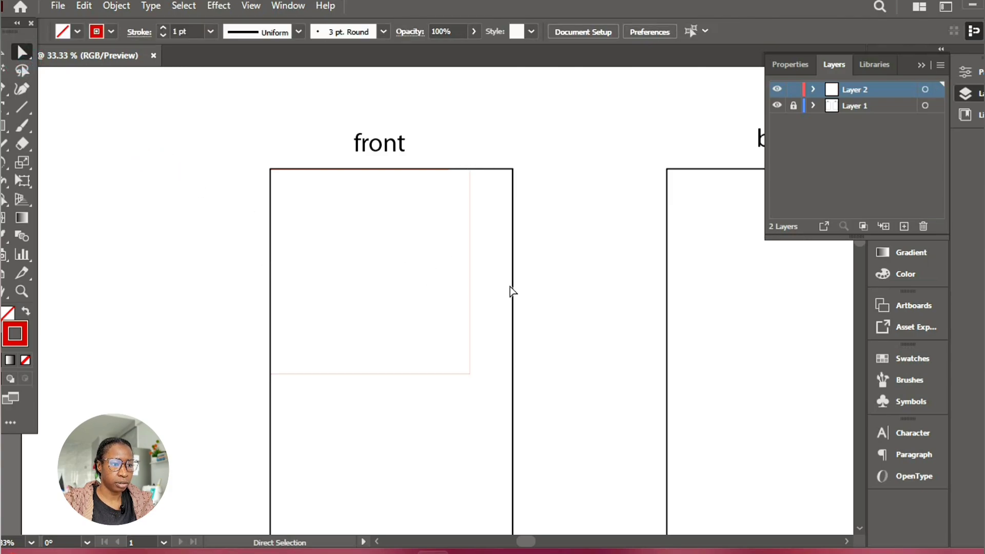
Delete the path's top anchor point and stretch the remaining horizontal line to the front rectangle's right edge
{"action": "left_click", "coordinate": [470, 169]}
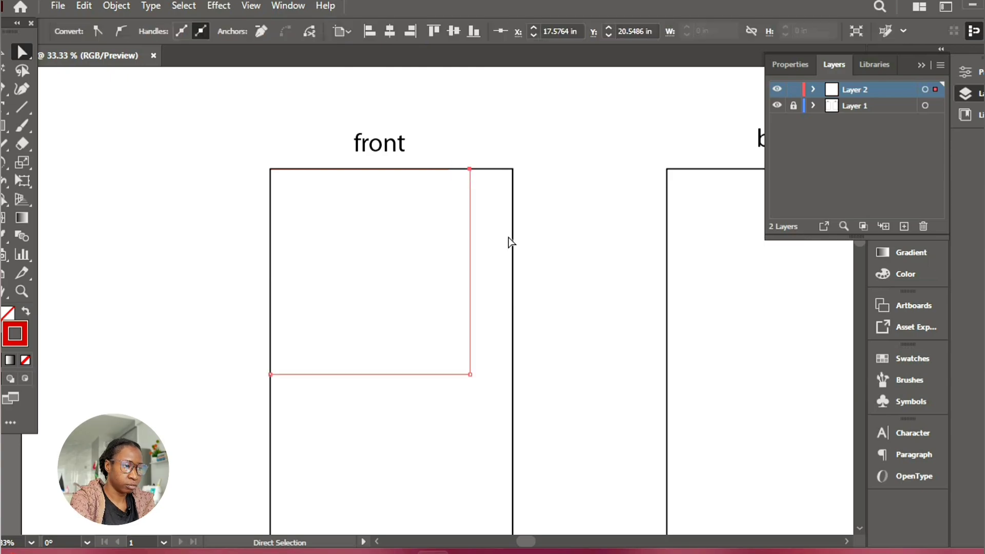
{"action": "key", "text": "Delete"}
{"action": "left_click", "coordinate": [488, 373]}
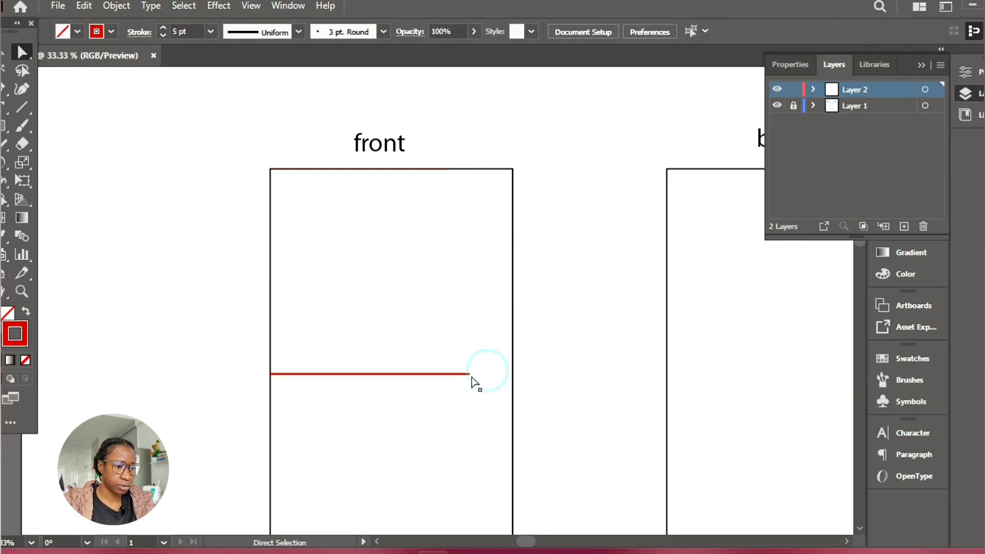
{"action": "left_click", "coordinate": [470, 374]}
{"action": "left_click_drag", "start_coordinate": [469, 374], "coordinate": [512, 374]}
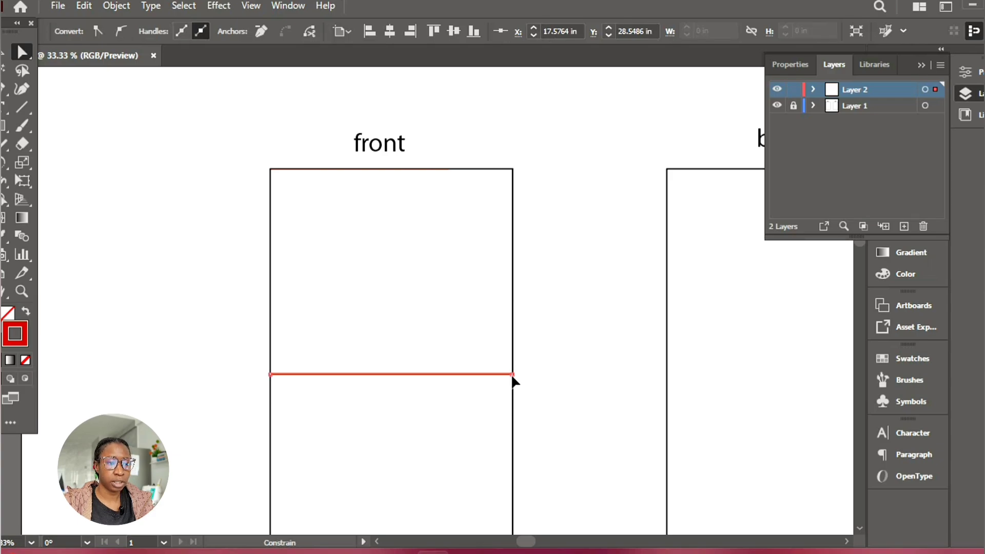
{"action": "left_click_drag", "start_coordinate": [512, 375], "coordinate": [526, 390]}
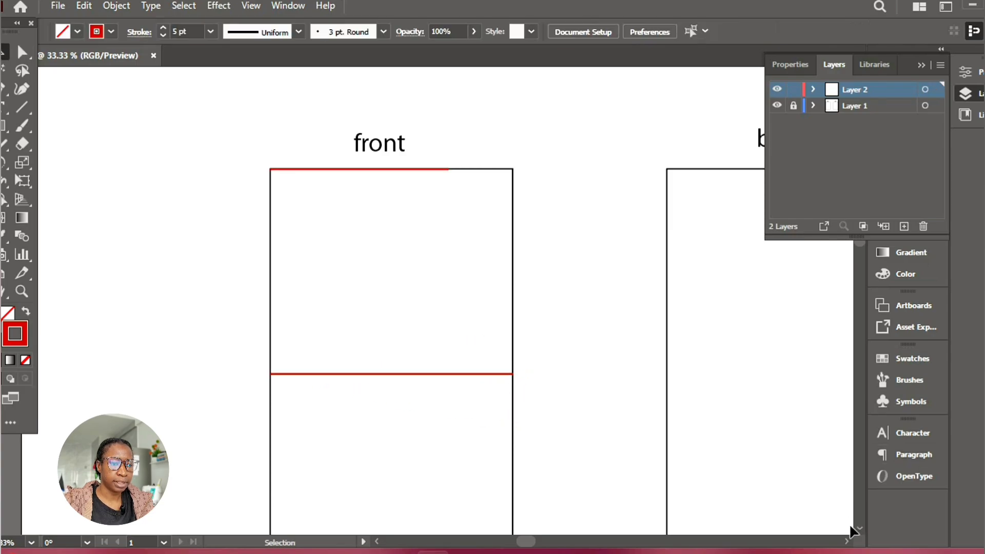
Duplicate the red line across the middle of the front rectangle straight down onto its bottom edge and deselect the copy
{"action": "scroll", "coordinate": [857, 524], "scroll_direction": "down", "scroll_amount": 3}
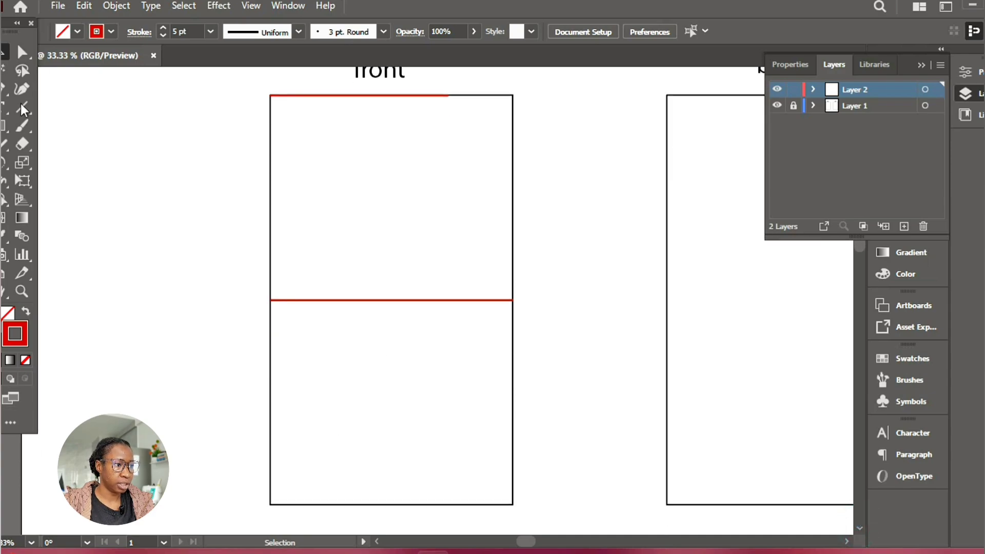
{"action": "left_click", "coordinate": [441, 299]}
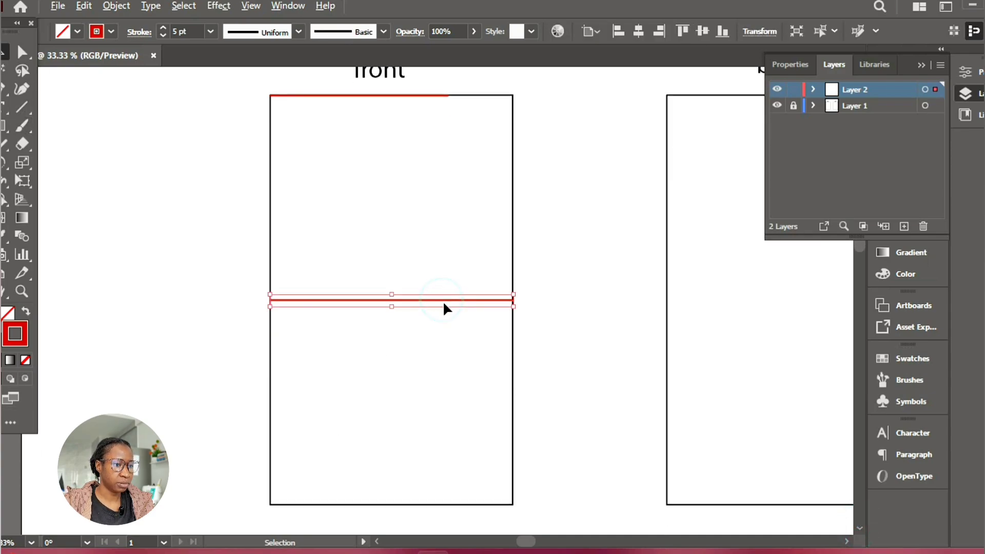
{"action": "left_click_drag", "start_coordinate": [443, 307], "coordinate": [441, 506]}
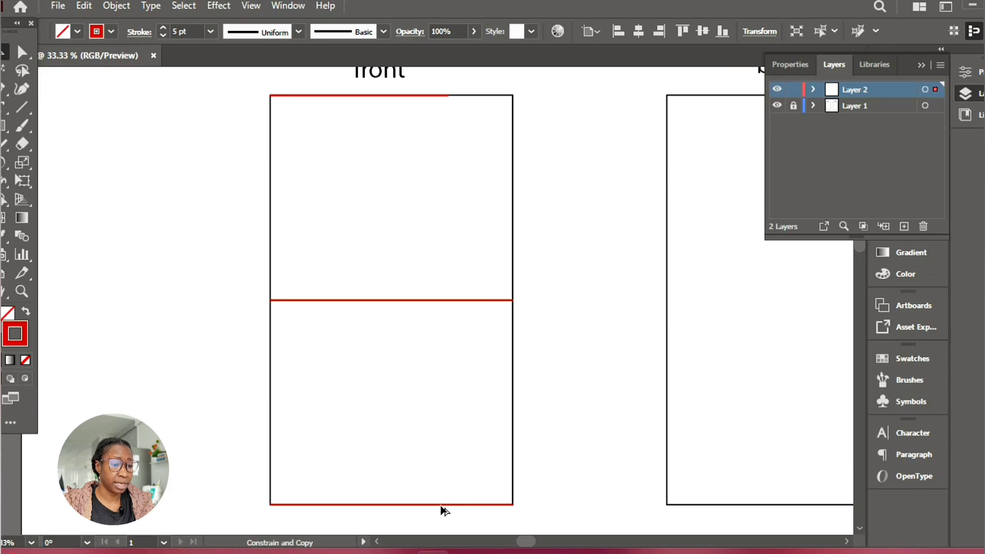
{"action": "left_click_drag", "start_coordinate": [439, 504], "coordinate": [440, 506]}
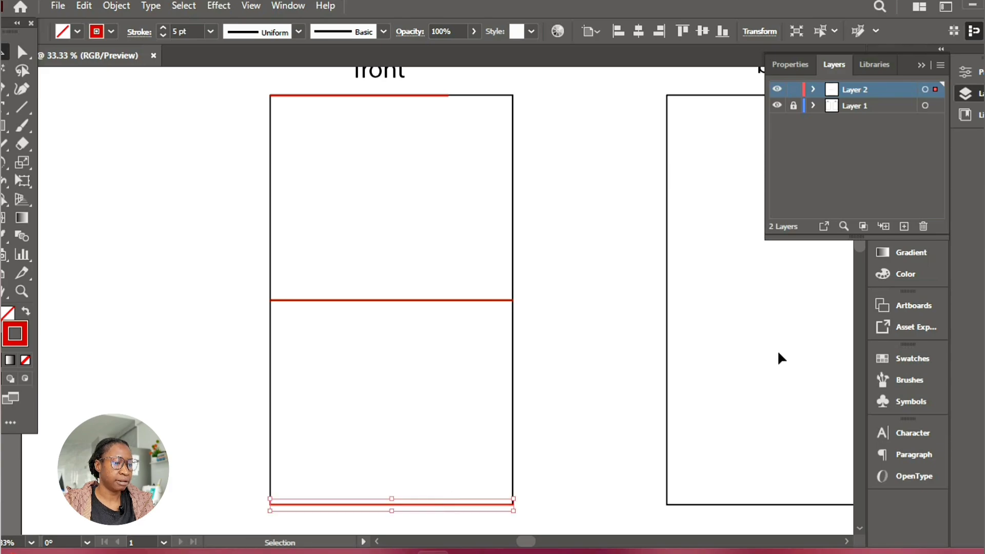
{"action": "left_click", "coordinate": [645, 349]}
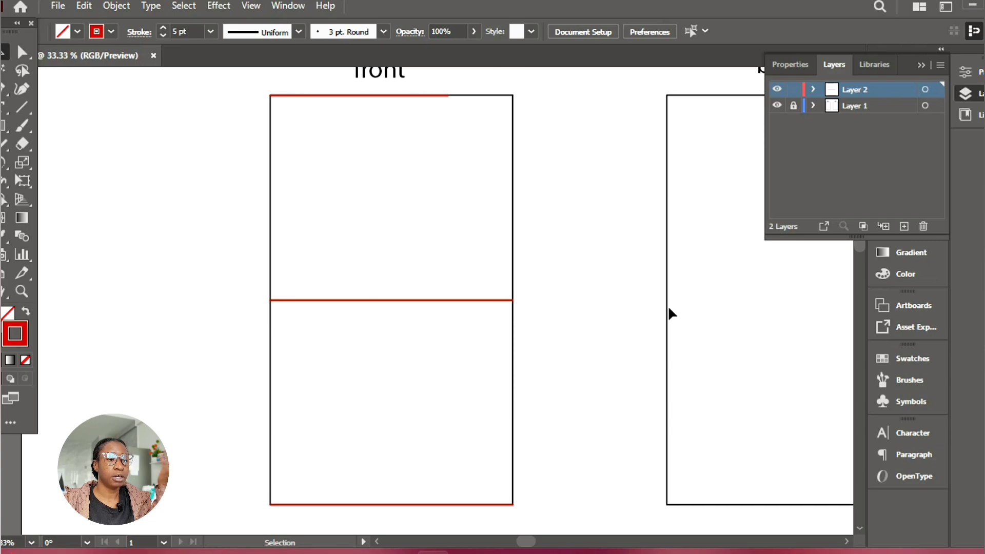
Duplicate the front rectangle's three red lines horizontally onto the matching positions of the back rectangle and deselect them
{"action": "scroll", "coordinate": [845, 539], "scroll_direction": "right", "scroll_amount": 3}
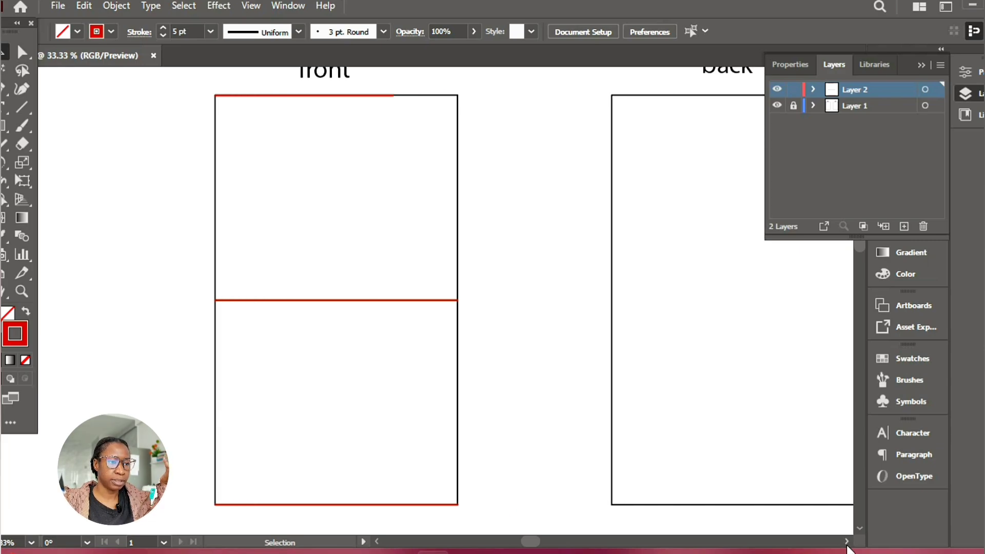
{"action": "scroll", "coordinate": [847, 549], "scroll_direction": "right", "scroll_amount": 2}
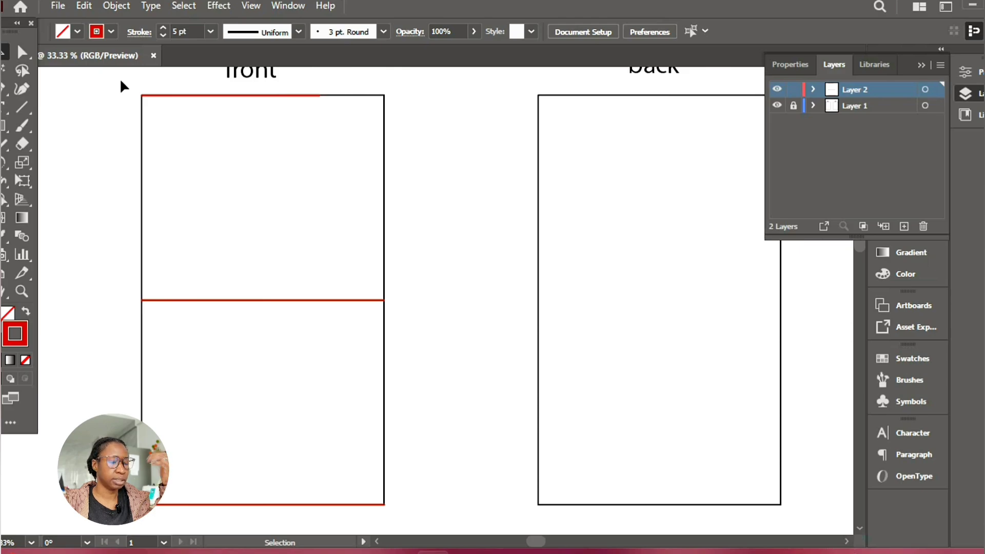
{"action": "left_click_drag", "start_coordinate": [122, 87], "coordinate": [187, 513]}
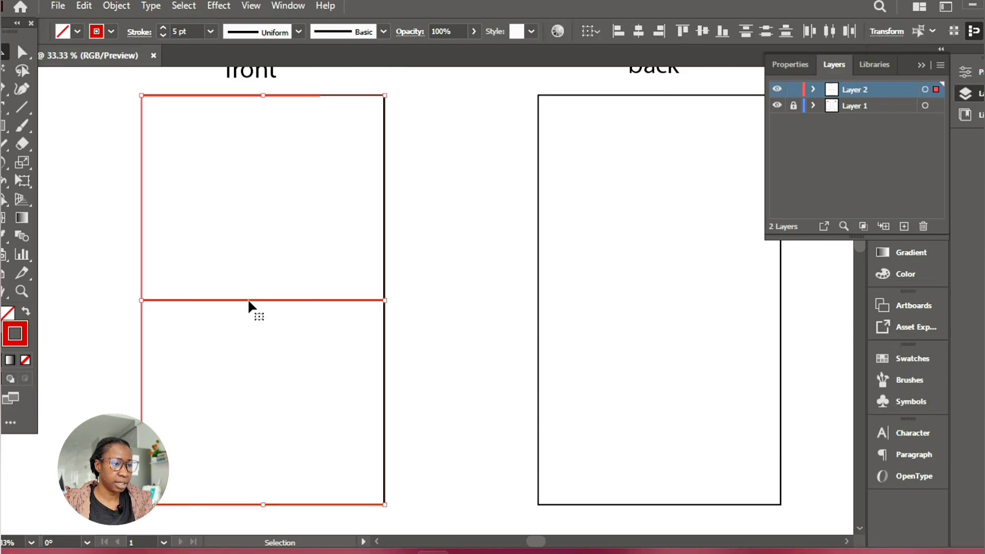
{"action": "left_click_drag", "start_coordinate": [248, 301], "coordinate": [645, 358]}
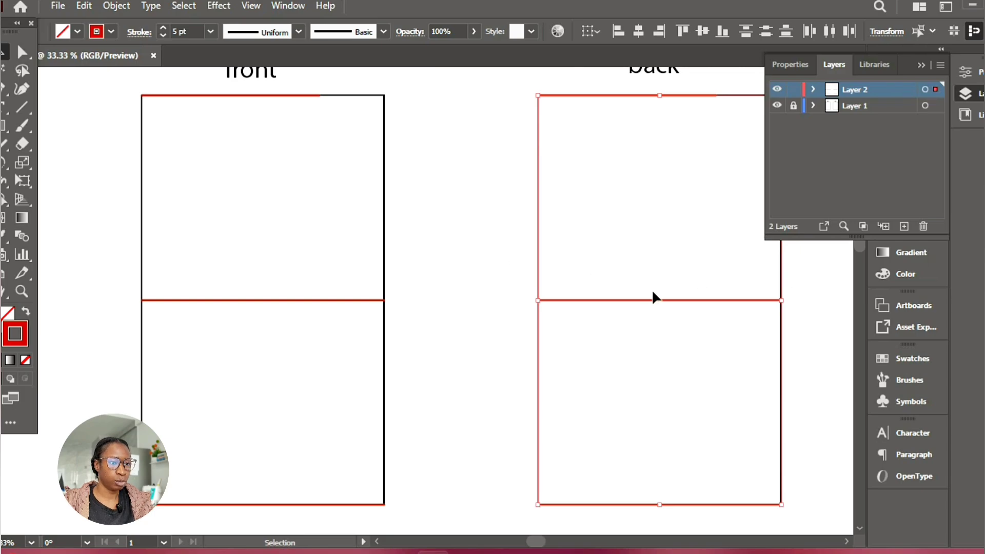
{"action": "left_click", "coordinate": [454, 193]}
Add the text label "waist" between the front and back rectangles, level with their top edges
{"action": "key", "text": "t"}
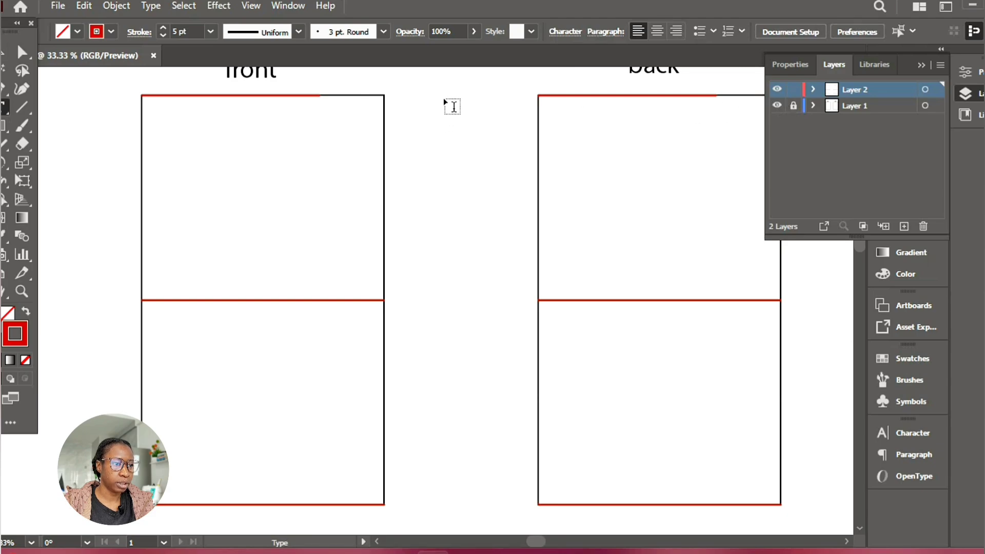
{"action": "left_click", "coordinate": [424, 94]}
{"action": "type", "text": "wasi"}
{"action": "type", "text": "t"}
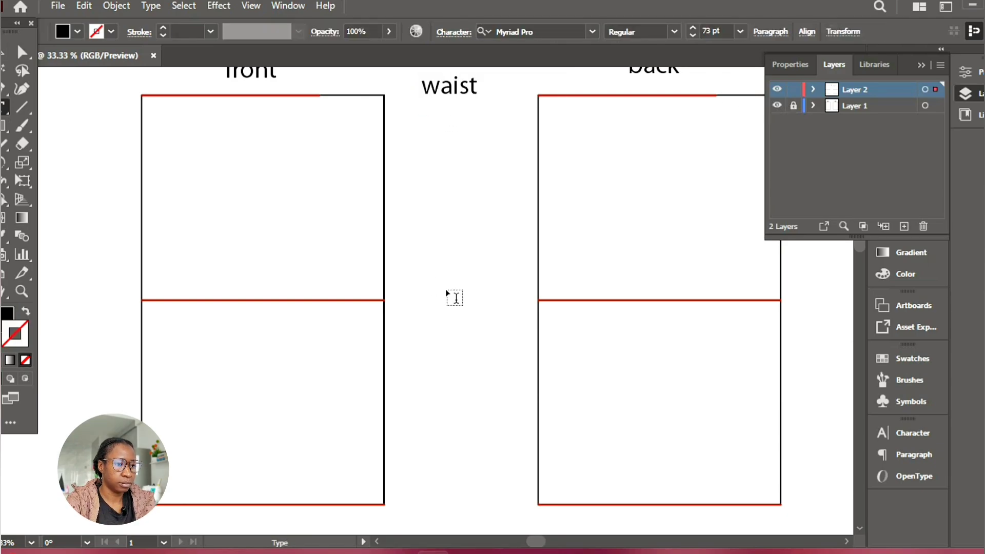
Add the labels "hip" and "hem" level with the middle and bottom red lines, and move "waist" level with the top edges
{"action": "left_click", "coordinate": [439, 299]}
{"action": "type", "text": "hip"}
{"action": "left_click", "coordinate": [440, 501]}
{"action": "type", "text": "hem"}
{"action": "key", "text": "Escape"}
{"action": "key", "text": "v"}
{"action": "left_click_drag", "start_coordinate": [468, 91], "coordinate": [477, 105]}
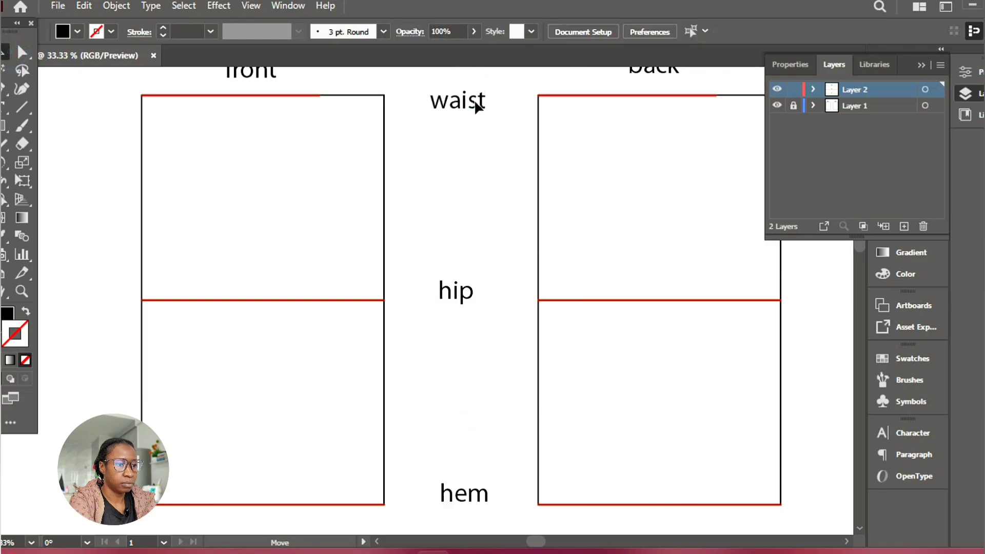
Draw three short straight Pen lines from the front rectangle's waist, hip and hem levels to the matching labels
{"action": "key", "text": "p"}
{"action": "left_click", "coordinate": [395, 97]}
{"action": "left_click", "coordinate": [421, 104]}
{"action": "left_click", "coordinate": [461, 183], "text": "ctrl"}
{"action": "left_click", "coordinate": [393, 287]}
{"action": "left_click", "coordinate": [395, 300]}
{"action": "left_click", "coordinate": [426, 293]}
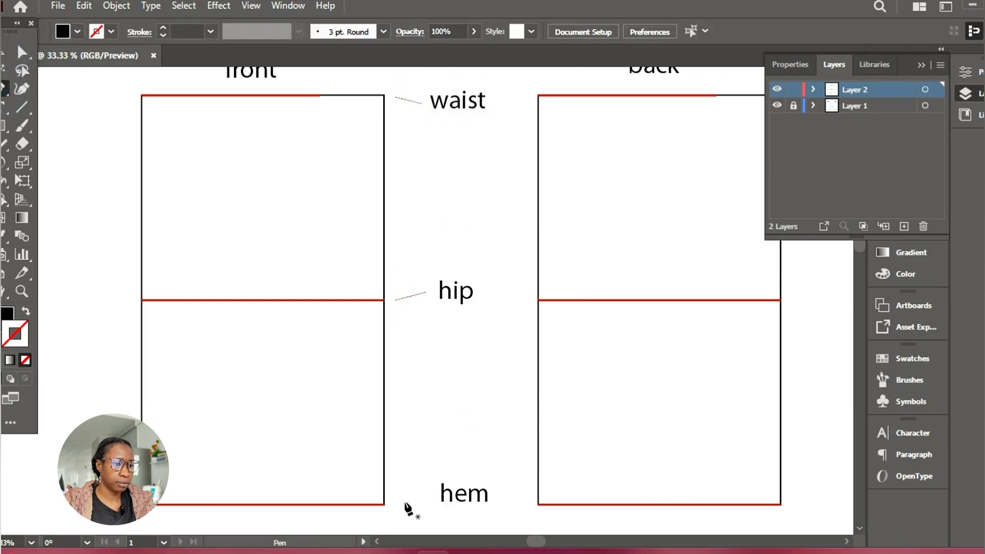
{"action": "left_click", "coordinate": [393, 503]}
{"action": "left_click", "coordinate": [433, 493]}
Draw three short straight Pen lines from the back rectangle's hem, hip and waist levels to the matching labels
{"action": "left_click", "coordinate": [532, 503]}
{"action": "left_click", "coordinate": [500, 495]}
{"action": "left_click", "coordinate": [531, 299]}
{"action": "left_click", "coordinate": [485, 292]}
{"action": "left_click", "coordinate": [532, 96]}
{"action": "left_click", "coordinate": [493, 99]}
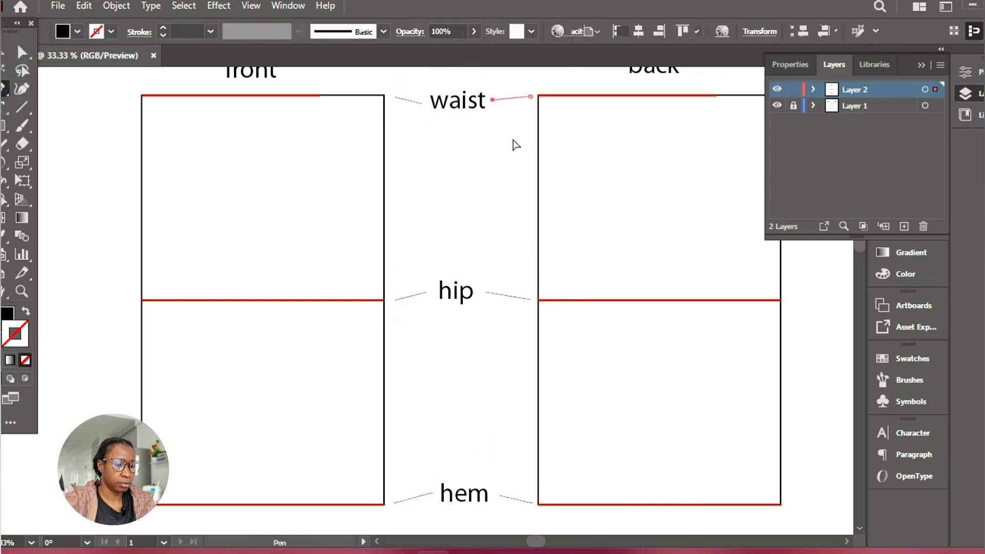
{"action": "left_click", "coordinate": [515, 144], "text": "ctrl"}
Select all six short label lines and swap their fill and stroke to give them a black stroke without fill
{"action": "key", "text": "v"}
{"action": "left_click_drag", "start_coordinate": [401, 83], "coordinate": [420, 506]}
{"action": "left_click_drag", "start_coordinate": [505, 82], "coordinate": [507, 499]}
{"action": "left_click", "coordinate": [139, 32]}
{"action": "left_click", "coordinate": [8, 313]}
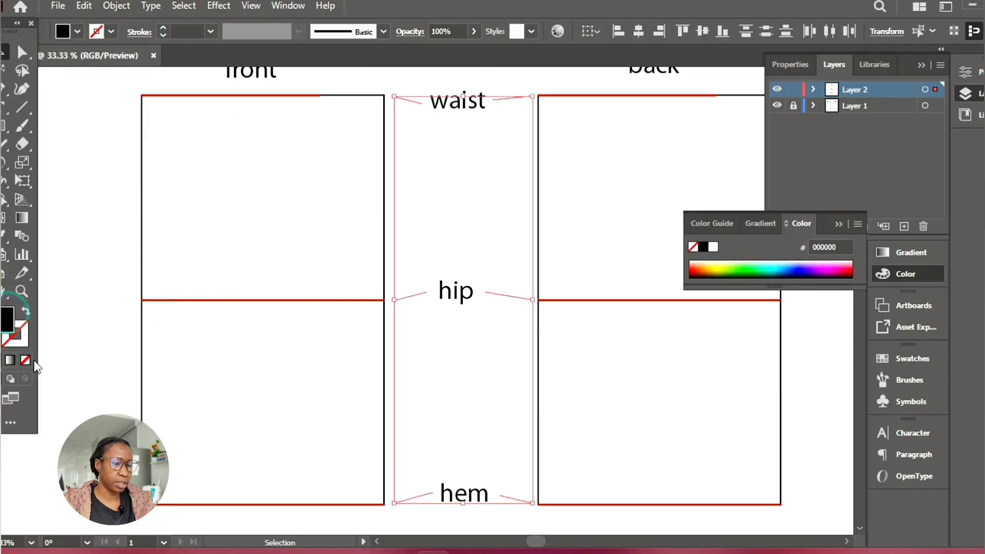
{"action": "left_click", "coordinate": [21, 336]}
{"action": "left_click", "coordinate": [26, 312]}
Give the six label lines an Arrow 1 end arrowhead and a 4 pt stroke weight, then deselect them
{"action": "left_click", "coordinate": [137, 32]}
{"action": "left_click", "coordinate": [96, 200]}
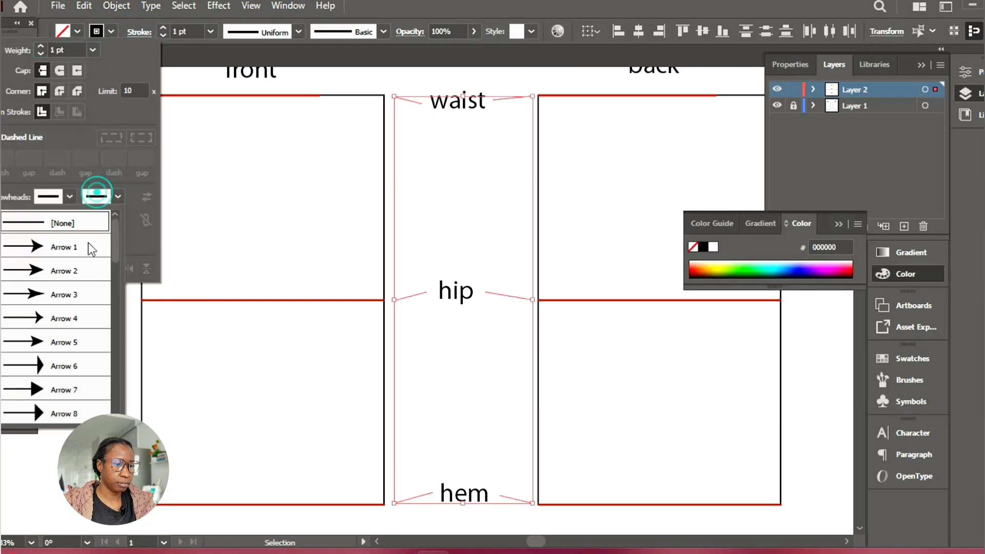
{"action": "left_click", "coordinate": [89, 243]}
{"action": "type", "text": "4"}
{"action": "key", "text": "Return"}
{"action": "left_click", "coordinate": [410, 221]}
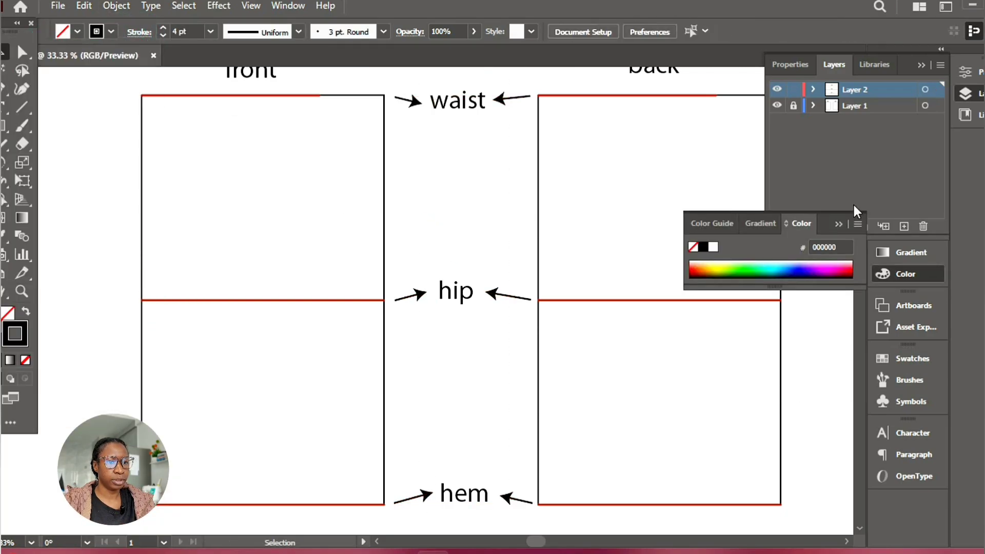
{"action": "left_click", "coordinate": [368, 300]}
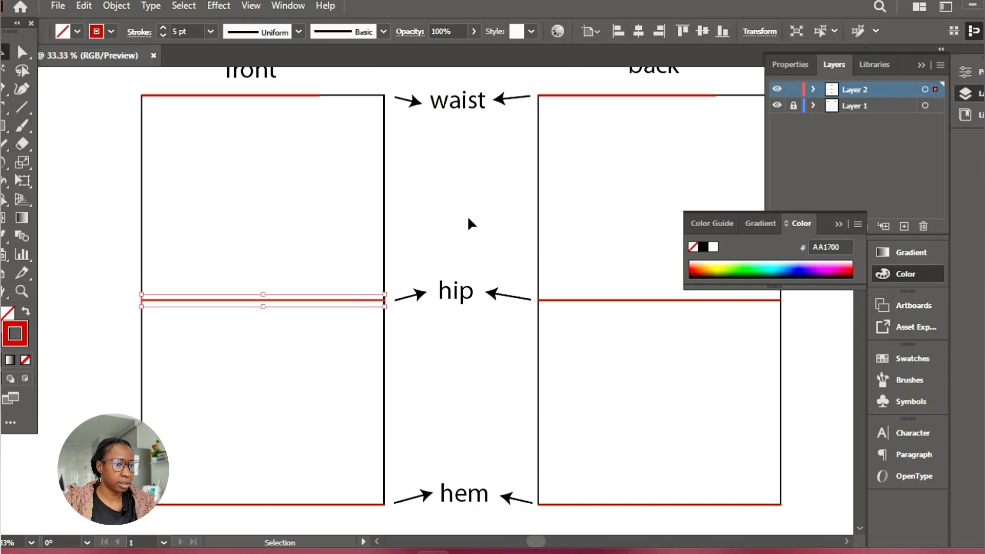
{"action": "left_click", "coordinate": [707, 396]}
{"action": "left_click", "coordinate": [839, 226]}
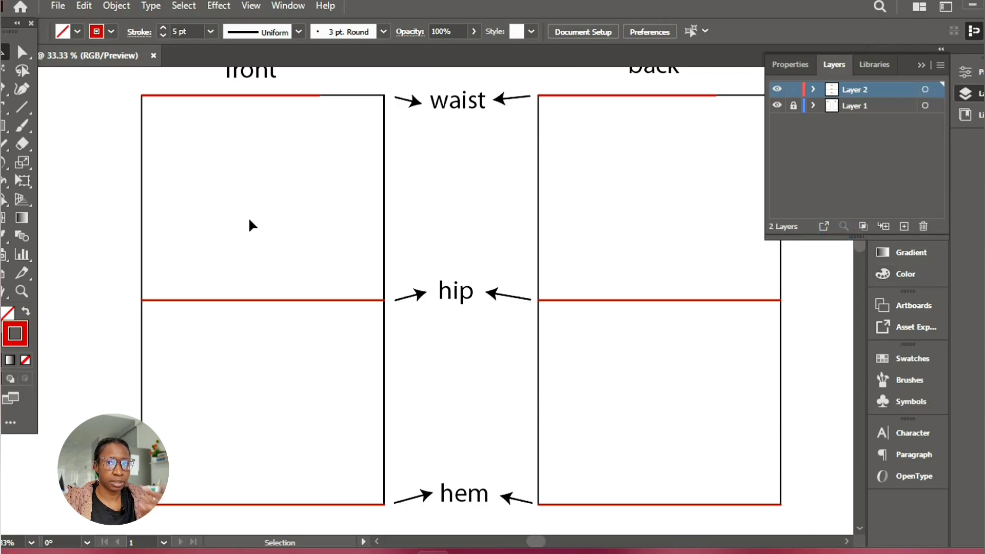
Lock Layer 2 and add a new layer above it
{"action": "left_click", "coordinate": [793, 90]}
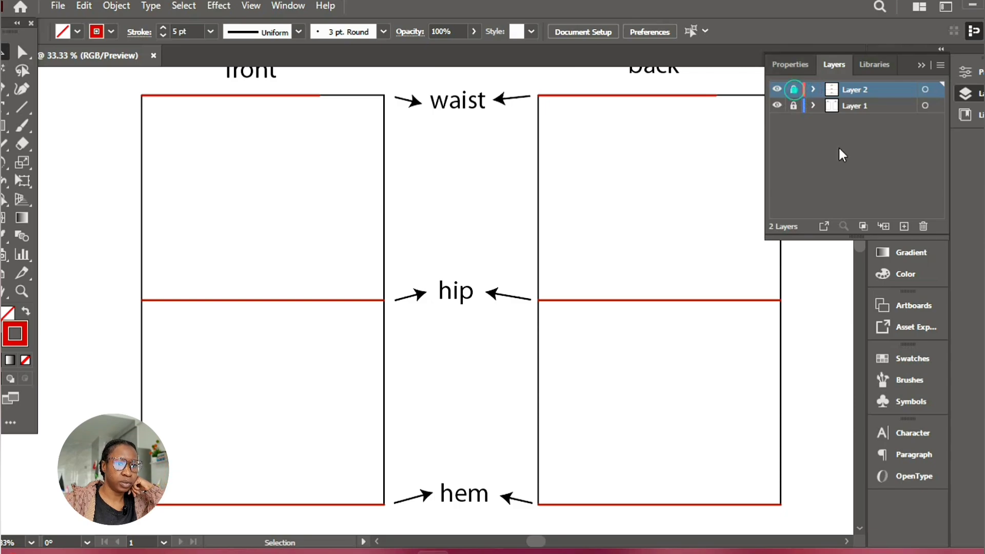
{"action": "left_click", "coordinate": [903, 226]}
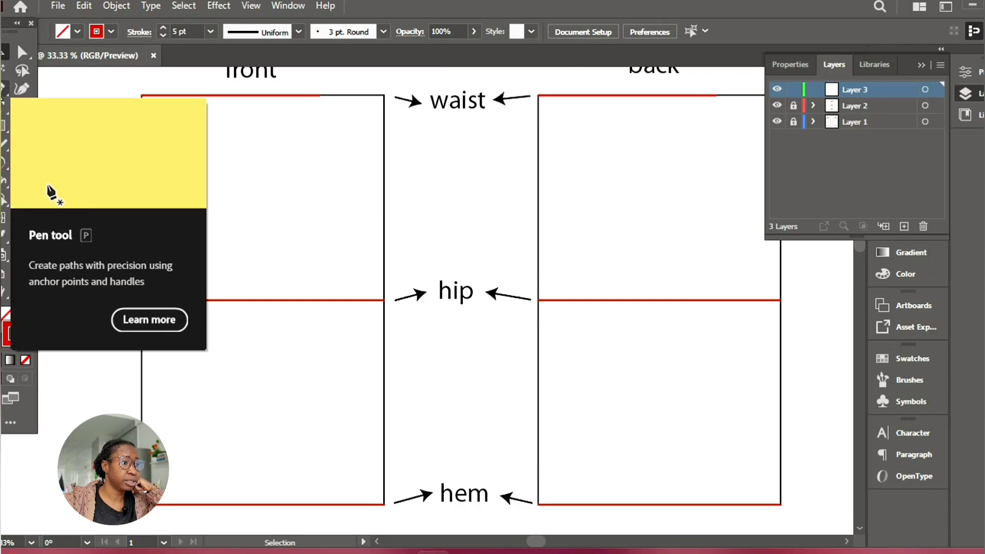
Activate the Pen tool and set the stroke colour to teal 009294
{"action": "left_click", "coordinate": [4, 91]}
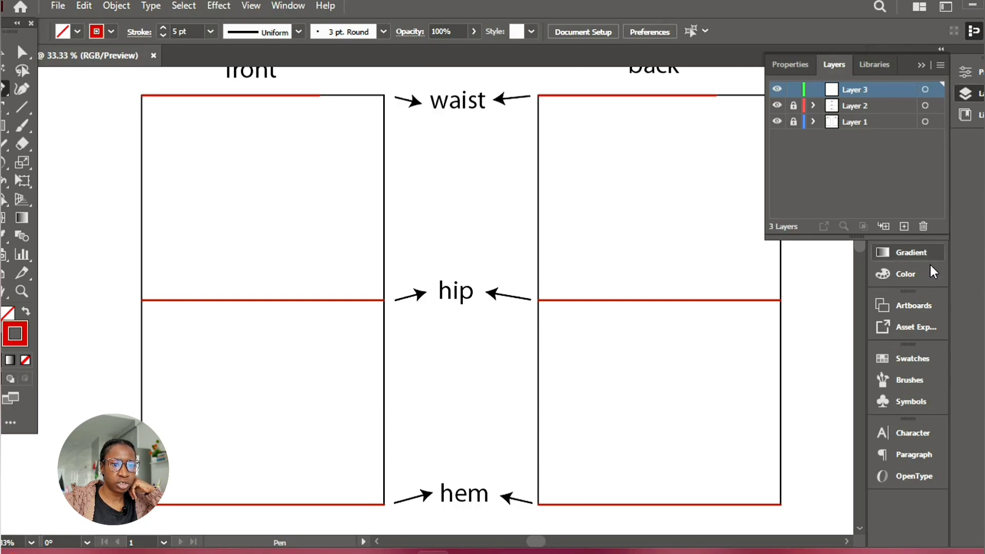
{"action": "left_click", "coordinate": [916, 272]}
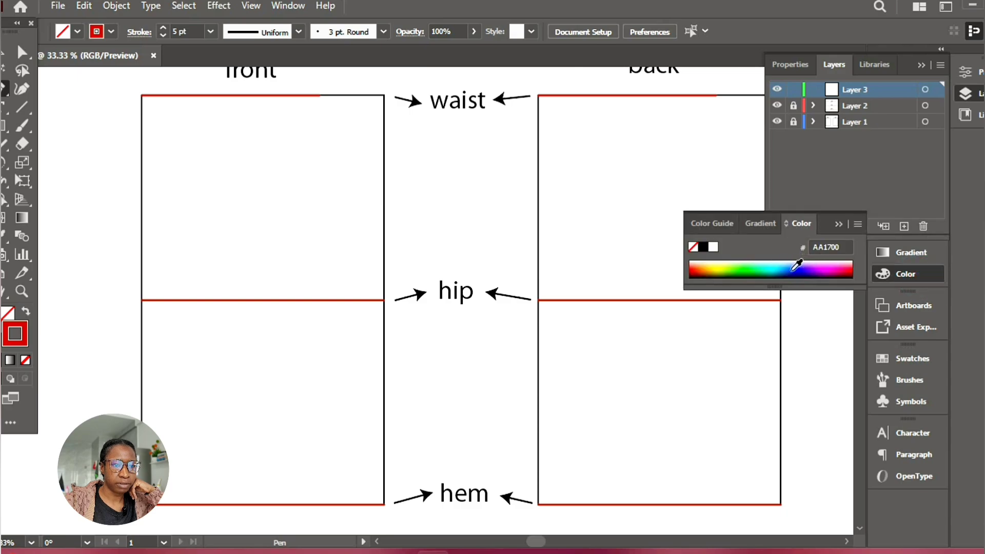
{"action": "left_click", "coordinate": [795, 267]}
{"action": "left_click", "coordinate": [772, 267]}
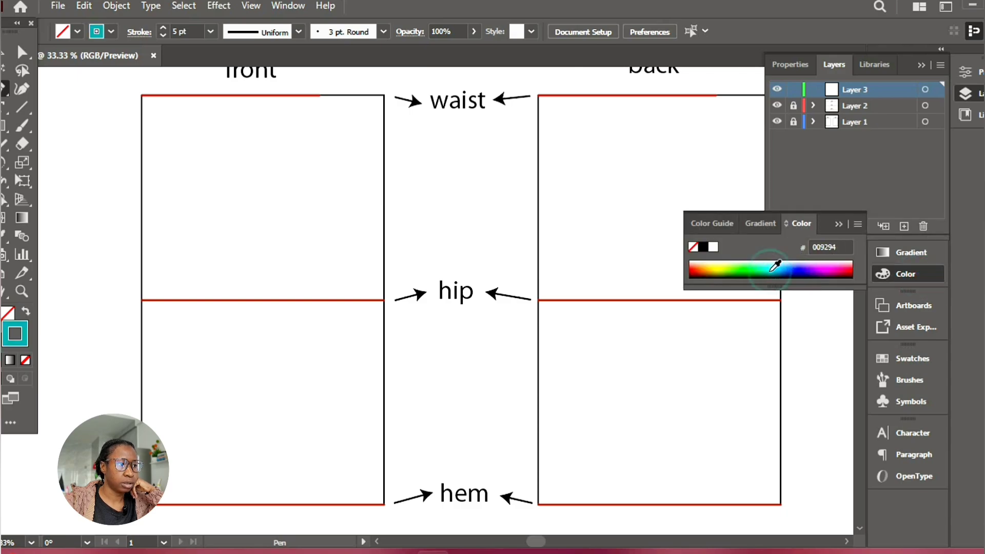
{"action": "left_click", "coordinate": [838, 224]}
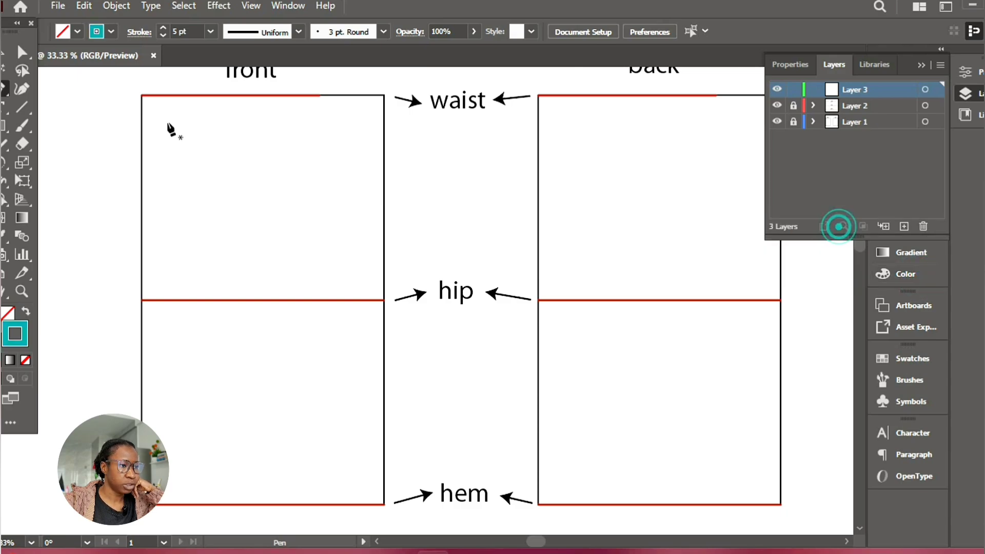
Start the front outline with a straight segment along the full length of the front rectangle's red waist line
{"action": "left_click", "coordinate": [142, 96]}
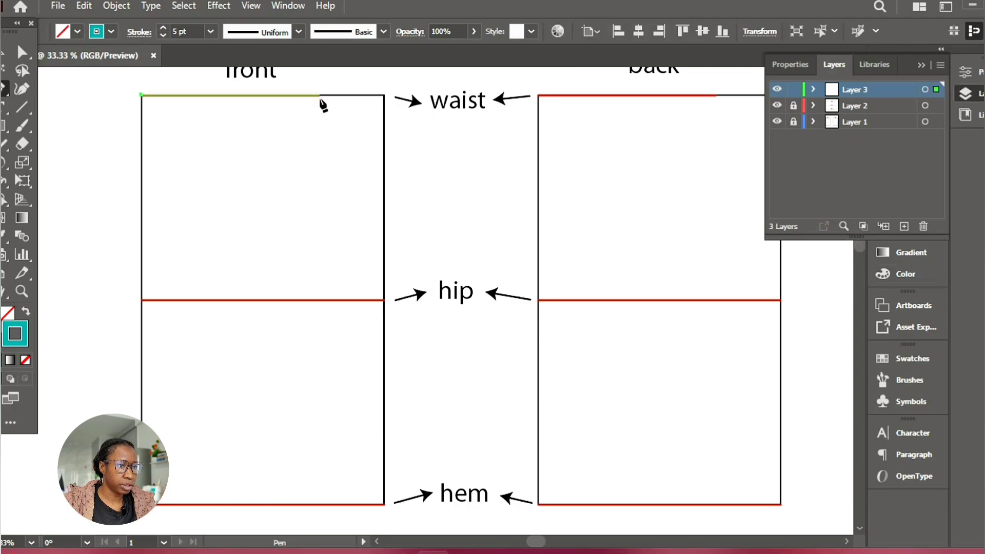
{"action": "left_click", "coordinate": [320, 97], "text": "shift"}
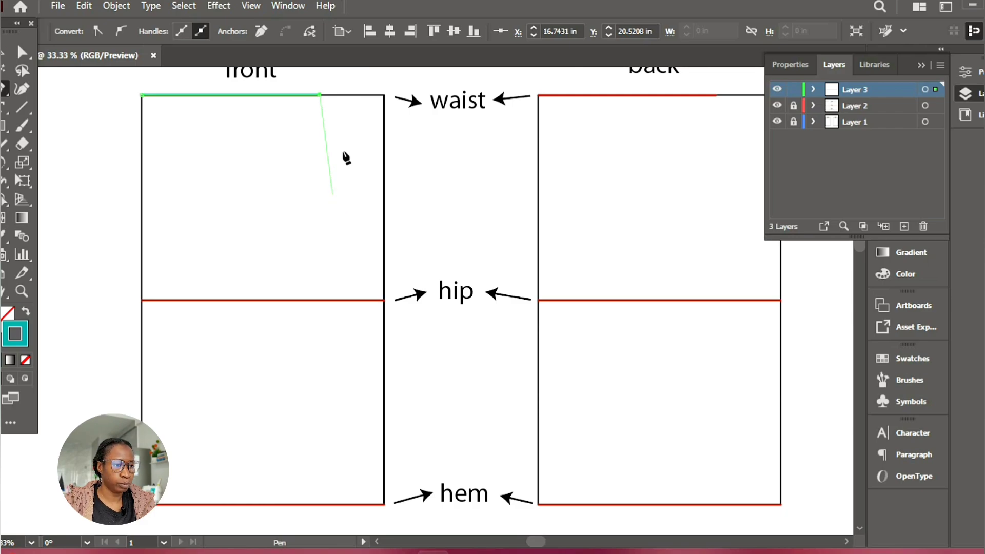
{"action": "left_click", "coordinate": [383, 301]}
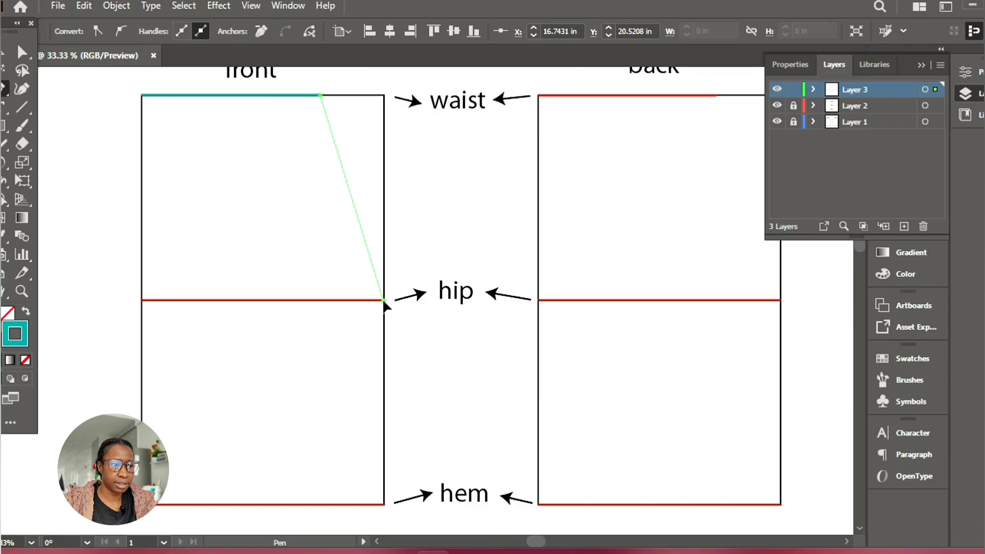
{"action": "left_click_drag", "start_coordinate": [384, 300], "coordinate": [383, 392]}
{"action": "key", "text": "ctrl+z"}
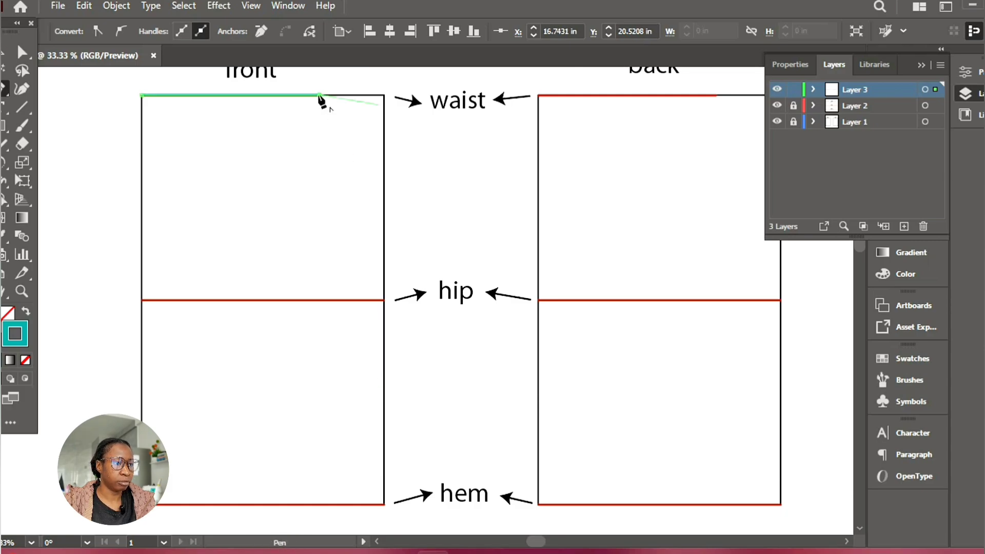
Continue the front outline with a curved side seam from the waist end to the hip line's outer end, using vertical handles
{"action": "left_click", "coordinate": [383, 300]}
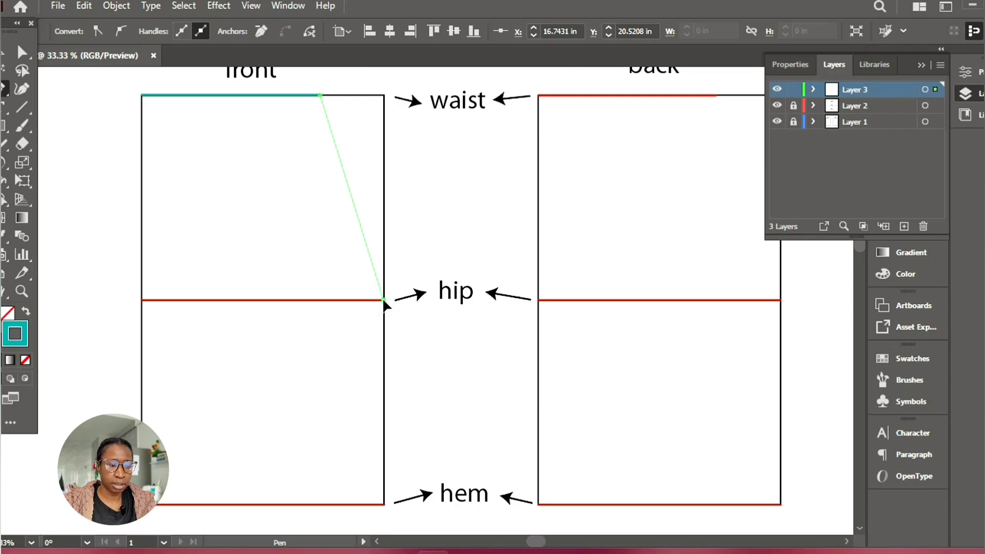
{"action": "mouse_move", "coordinate": [384, 300]}
{"action": "left_mouse_down"}
{"action": "mouse_move", "coordinate": [385, 354]}
{"action": "mouse_move", "coordinate": [384, 315]}
{"action": "left_mouse_up"}
{"action": "left_click_drag", "start_coordinate": [382, 260], "coordinate": [384, 360]}
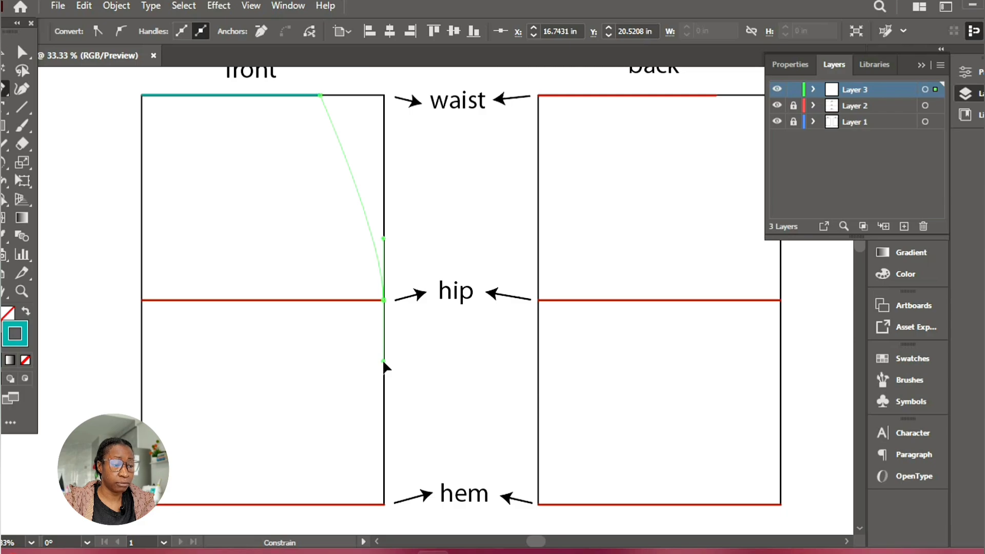
{"action": "left_click_drag", "start_coordinate": [382, 359], "coordinate": [382, 359]}
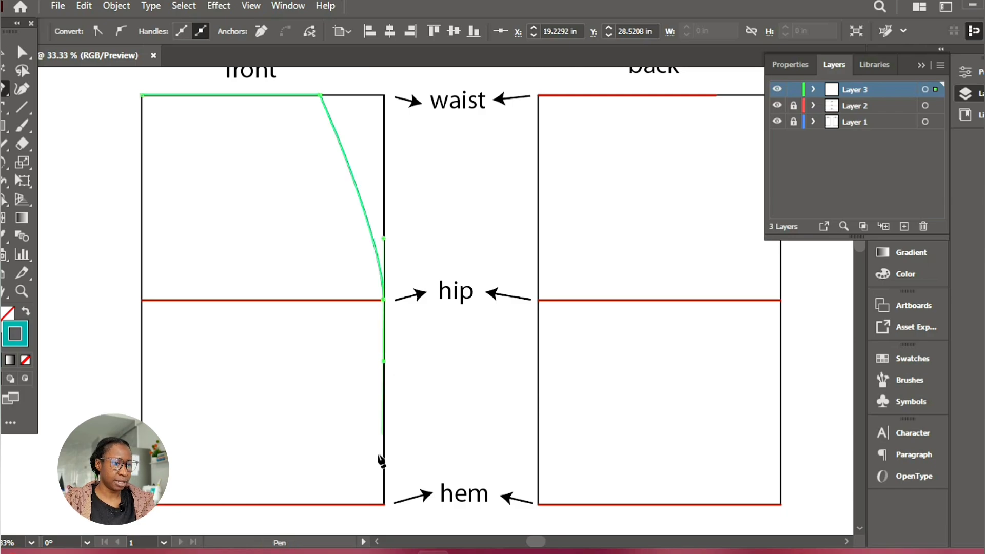
Extend the front outline straight down to the hem and across it, close it at the waist starting corner and deselect it
{"action": "left_click", "coordinate": [384, 505]}
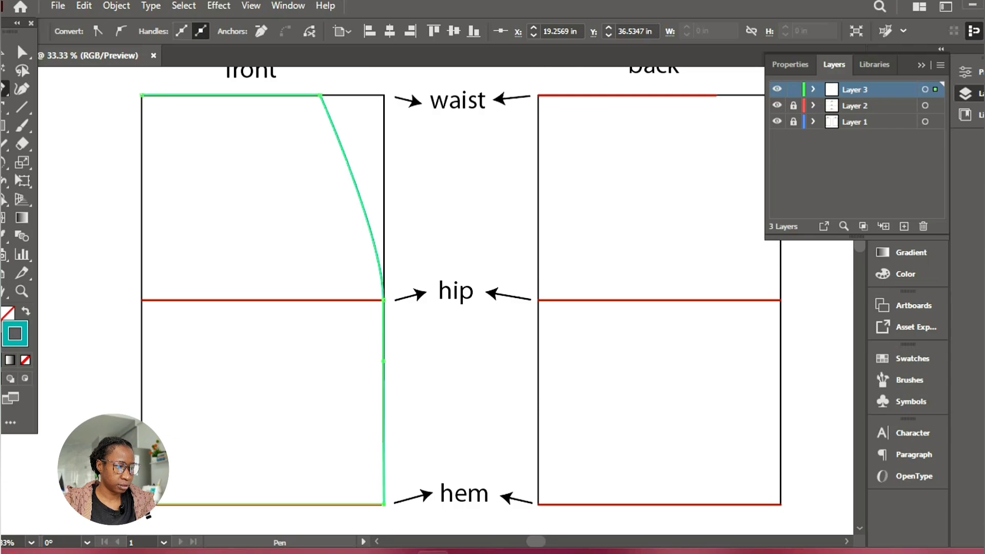
{"action": "left_click", "coordinate": [144, 505], "text": "shift"}
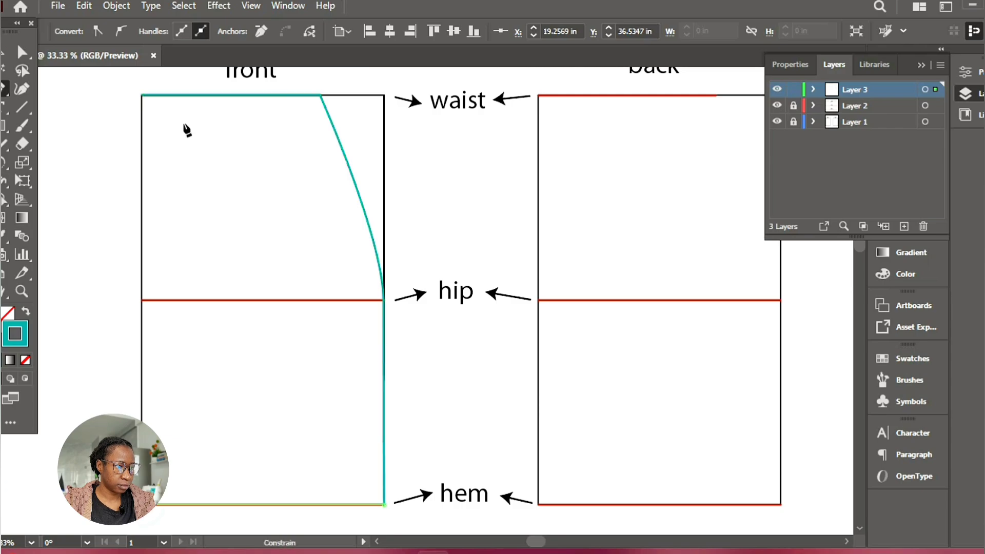
{"action": "left_click", "coordinate": [142, 96]}
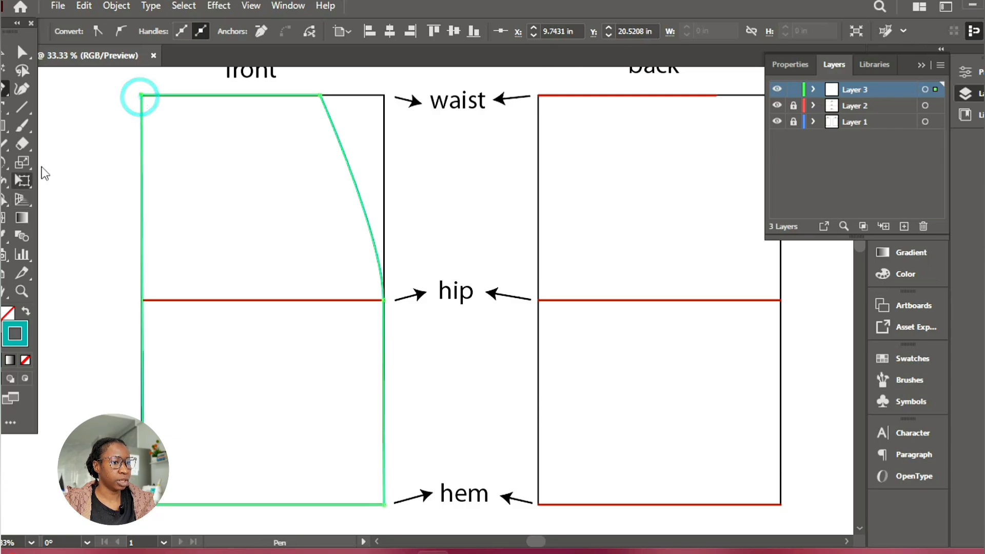
{"action": "left_click", "coordinate": [120, 195], "text": "ctrl"}
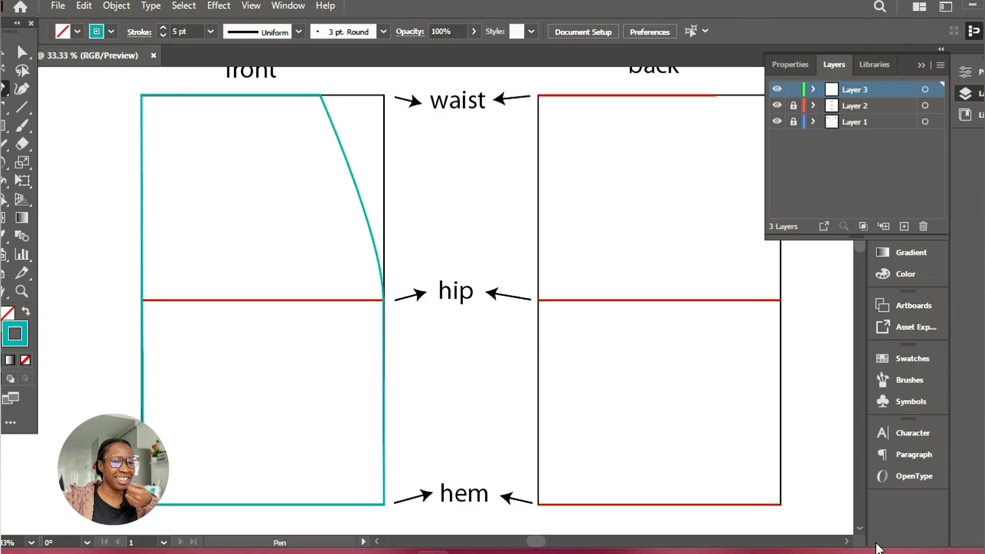
Draw the back outline's straight waist segment along the red line and its curved side seam to the hip line's outer end
{"action": "left_click", "coordinate": [846, 542]}
{"action": "left_click", "coordinate": [846, 542]}
{"action": "left_click", "coordinate": [847, 541]}
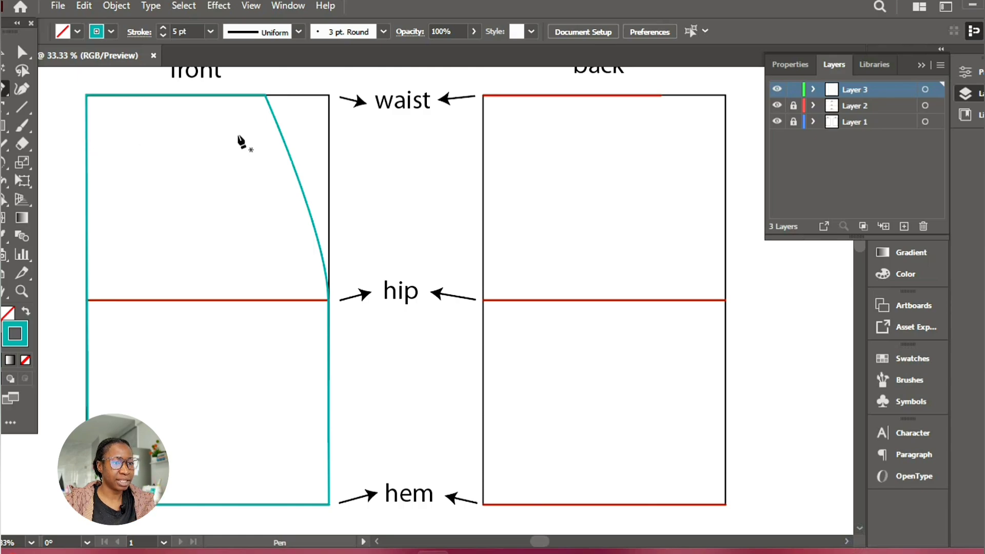
{"action": "left_click", "coordinate": [482, 96]}
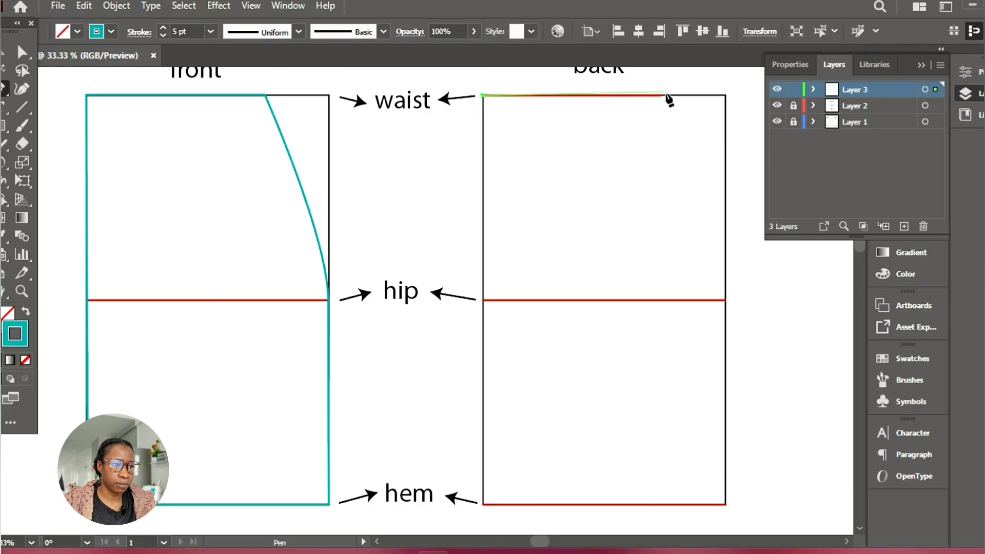
{"action": "left_click", "coordinate": [660, 95]}
{"action": "left_click_drag", "start_coordinate": [724, 300], "coordinate": [725, 374]}
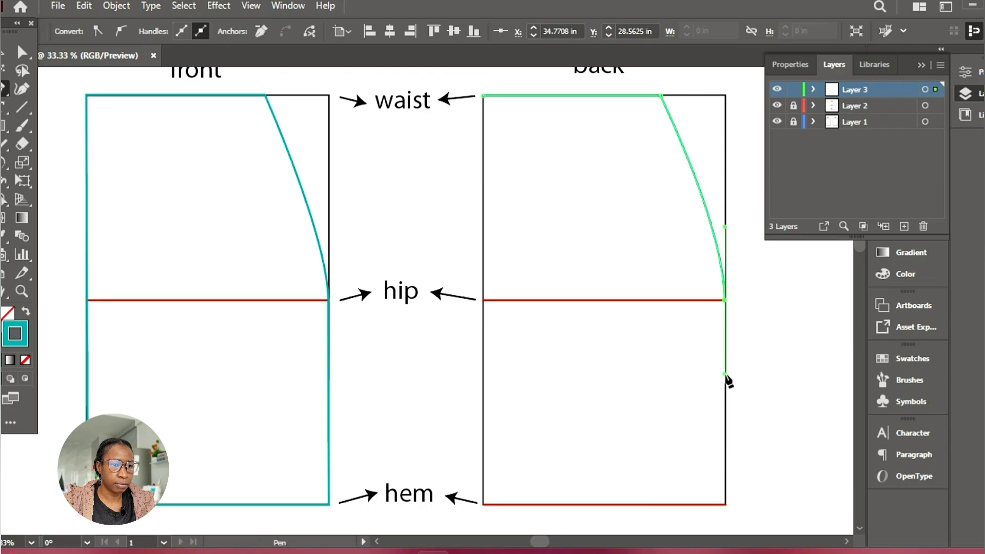
Extend the back outline straight down to the hem and across it, close it at the waist starting corner and deselect it
{"action": "left_click", "coordinate": [726, 504]}
{"action": "left_click", "coordinate": [483, 504]}
{"action": "left_click", "coordinate": [483, 95]}
{"action": "key", "text": "v"}
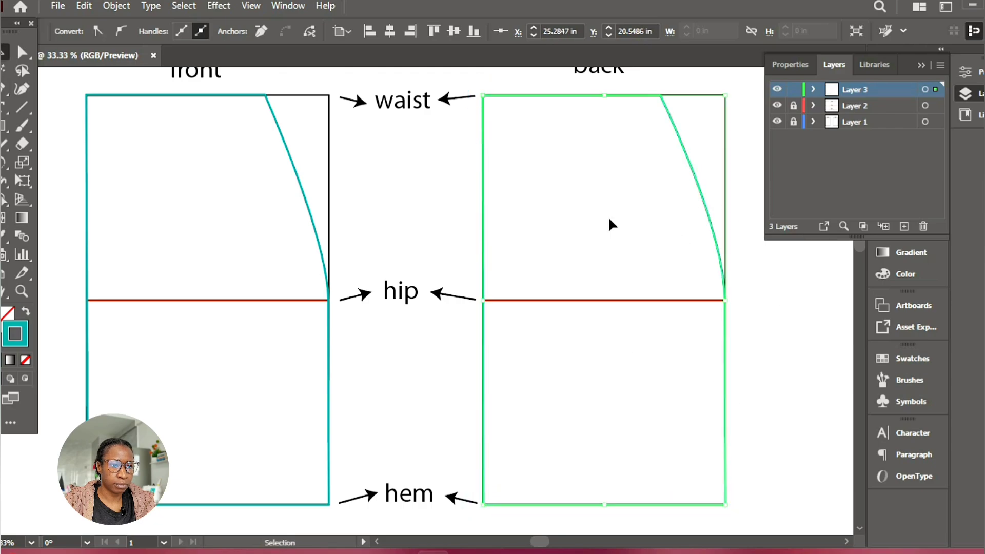
{"action": "left_click", "coordinate": [610, 224]}
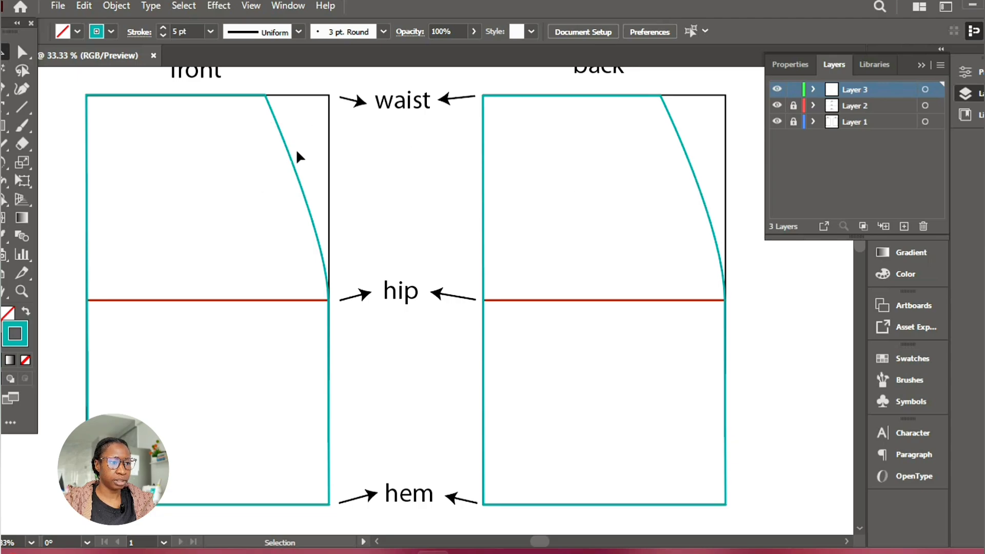
Duplicate the front outline onto the back rectangle, and delete the extra outline after pulling it aside
{"action": "left_click_drag", "start_coordinate": [297, 177], "coordinate": [698, 182]}
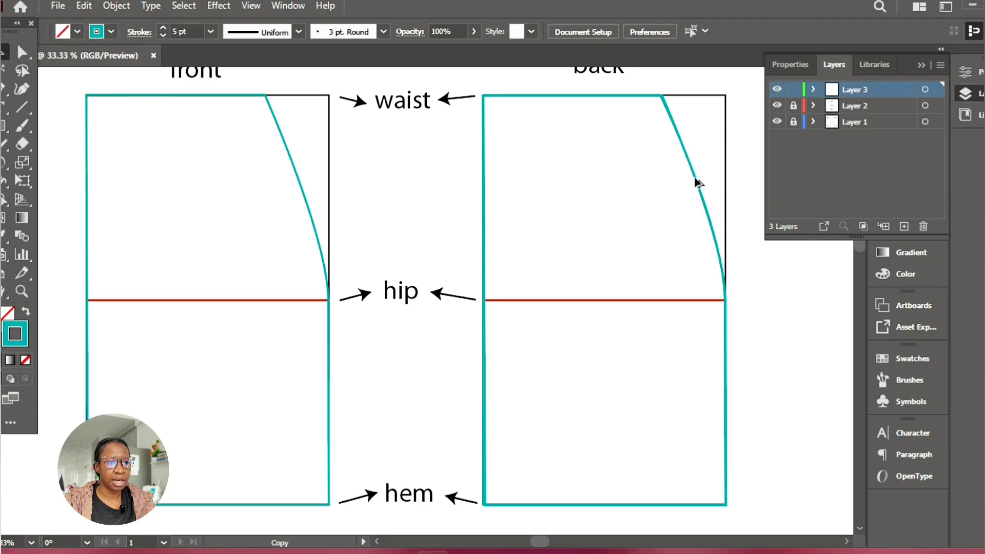
{"action": "left_click_drag", "start_coordinate": [699, 183], "coordinate": [654, 191]}
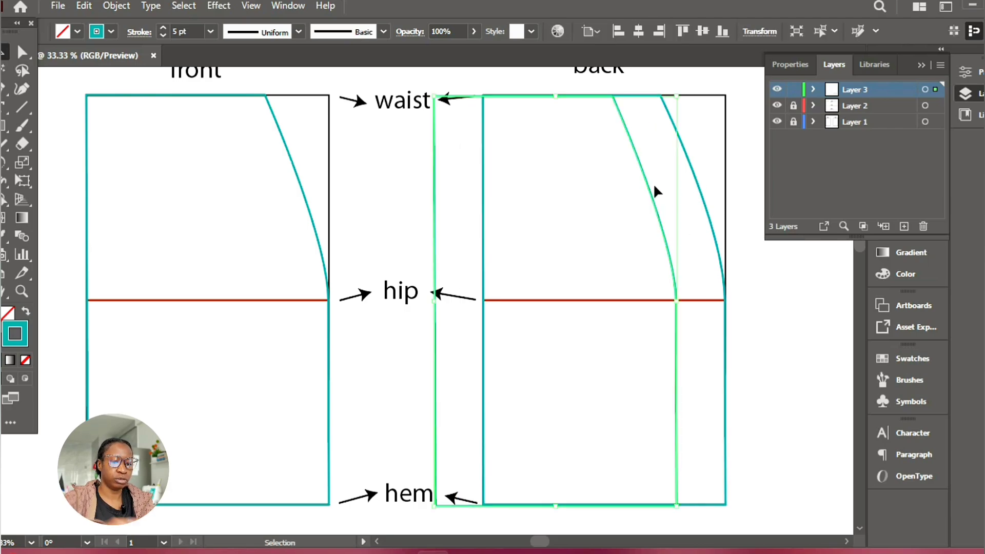
{"action": "key", "text": "Delete"}
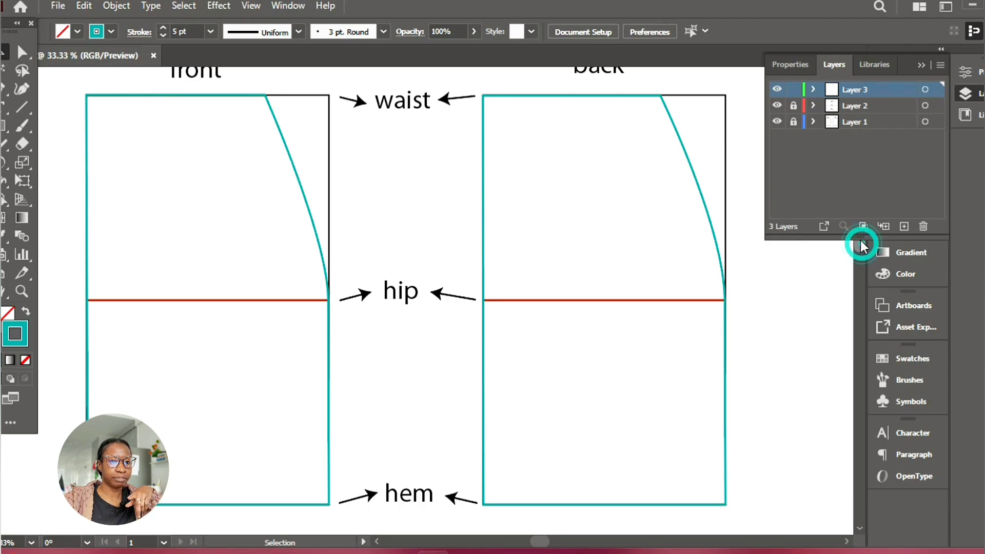
{"action": "scroll", "coordinate": [858, 258], "scroll_direction": "up", "scroll_amount": 1}
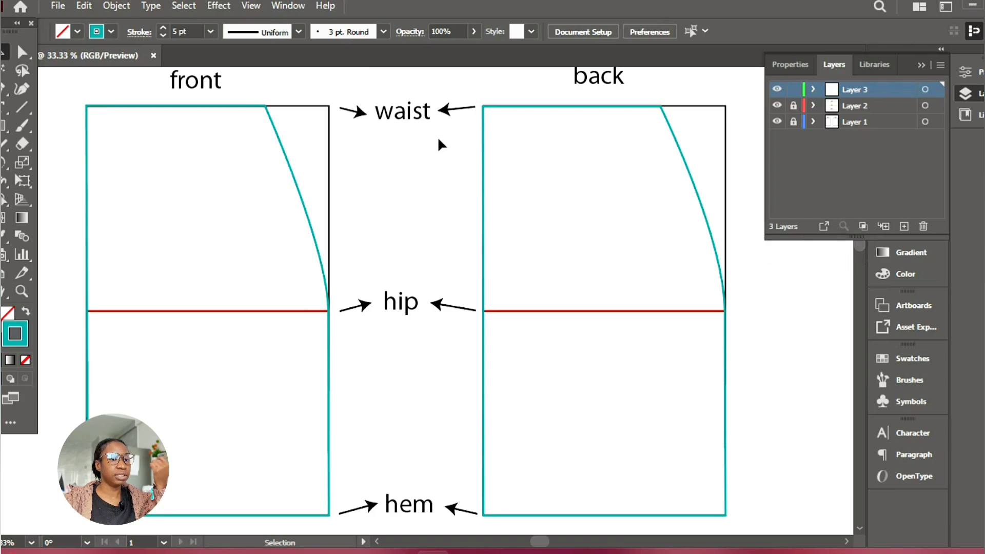
{"action": "scroll", "coordinate": [860, 246], "scroll_direction": "up", "scroll_amount": 15}
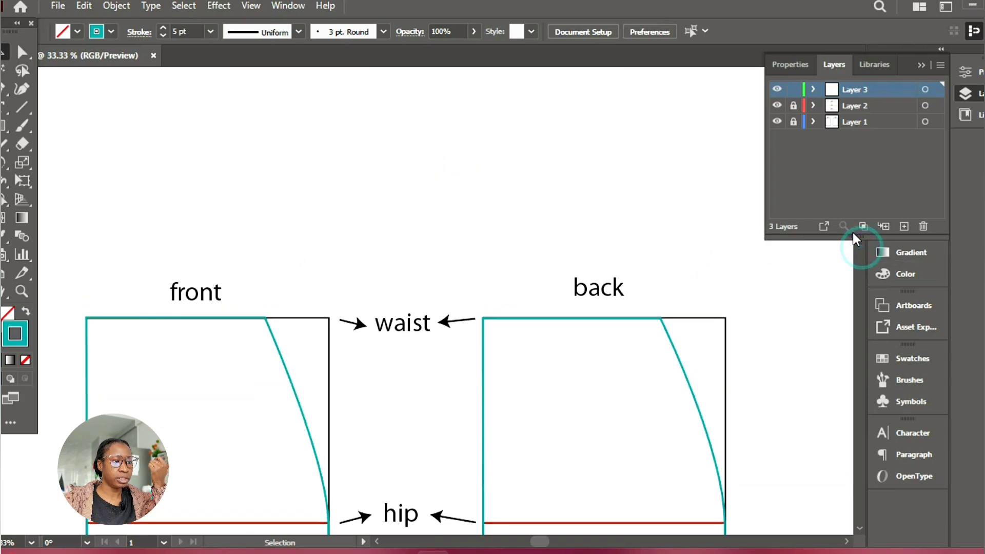
Create a 7 by 2 in rectangle in the empty area above the front piece and deselect it
{"action": "scroll", "coordinate": [852, 232], "scroll_direction": "down", "scroll_amount": 4}
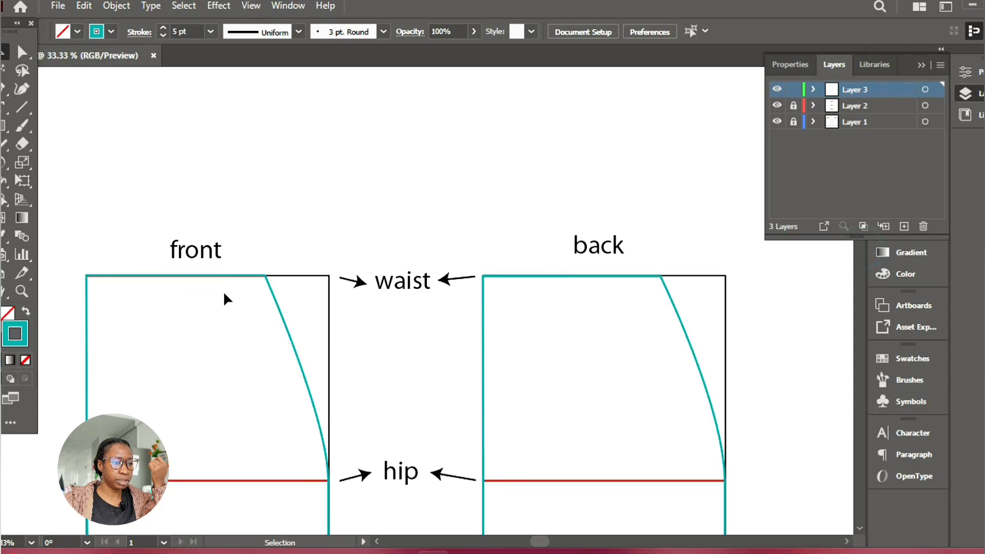
{"action": "left_click", "coordinate": [4, 128]}
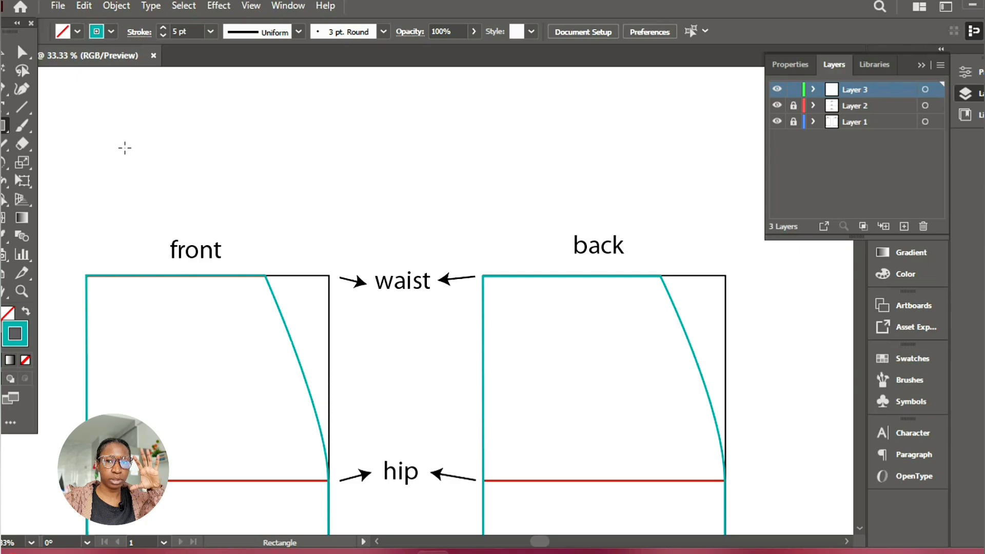
{"action": "left_click", "coordinate": [82, 141]}
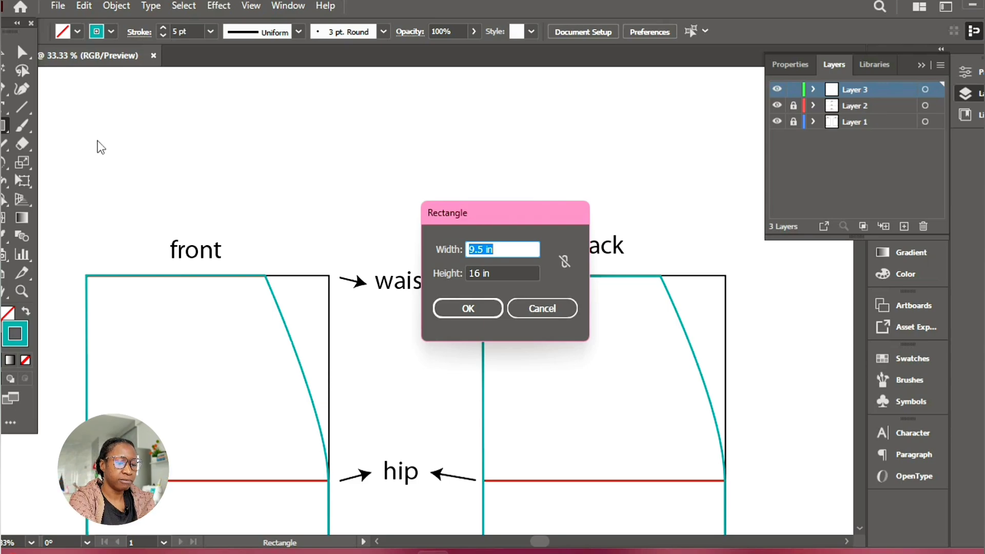
{"action": "type", "text": "7"}
{"action": "key", "text": "Tab"}
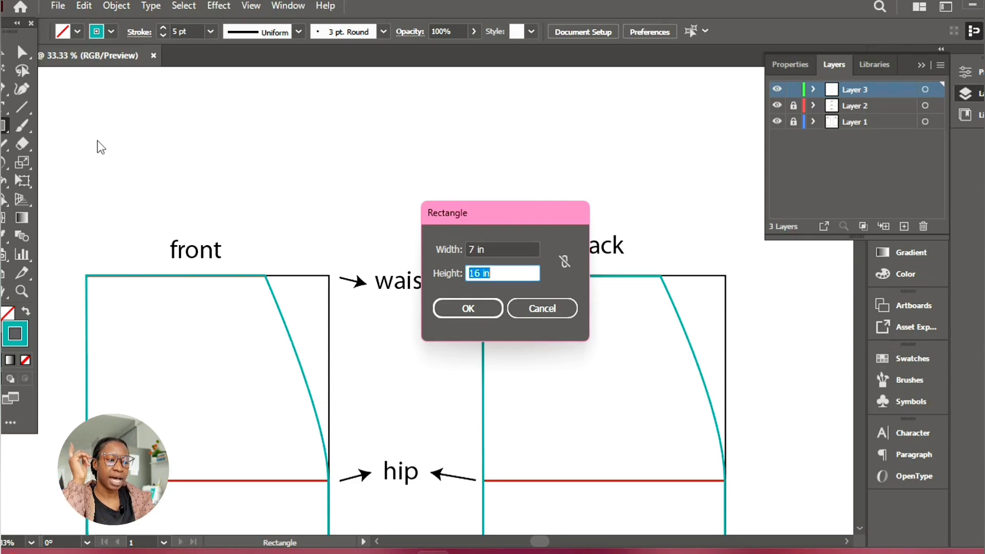
{"action": "type", "text": "2"}
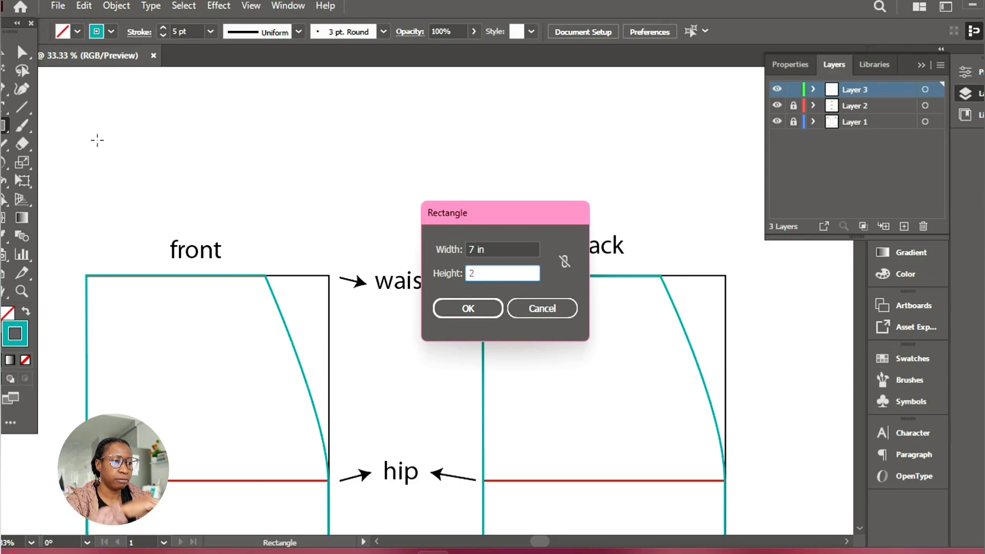
{"action": "key", "text": "Return"}
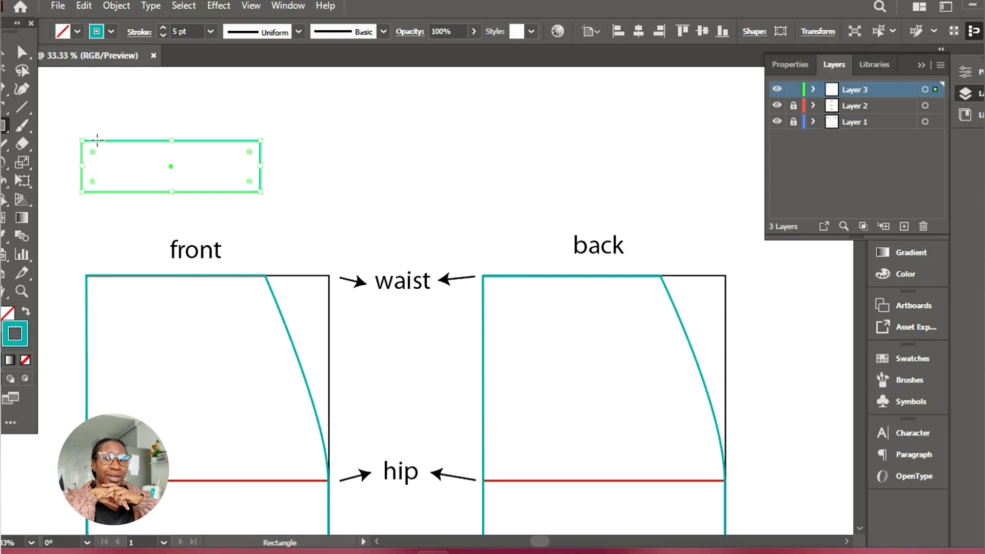
{"action": "key", "text": "v"}
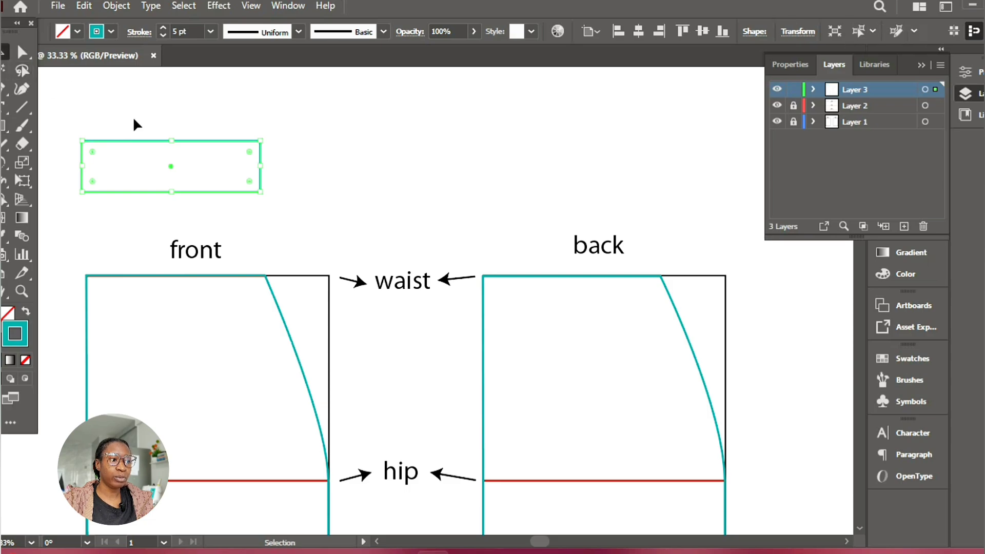
{"action": "left_click", "coordinate": [134, 120]}
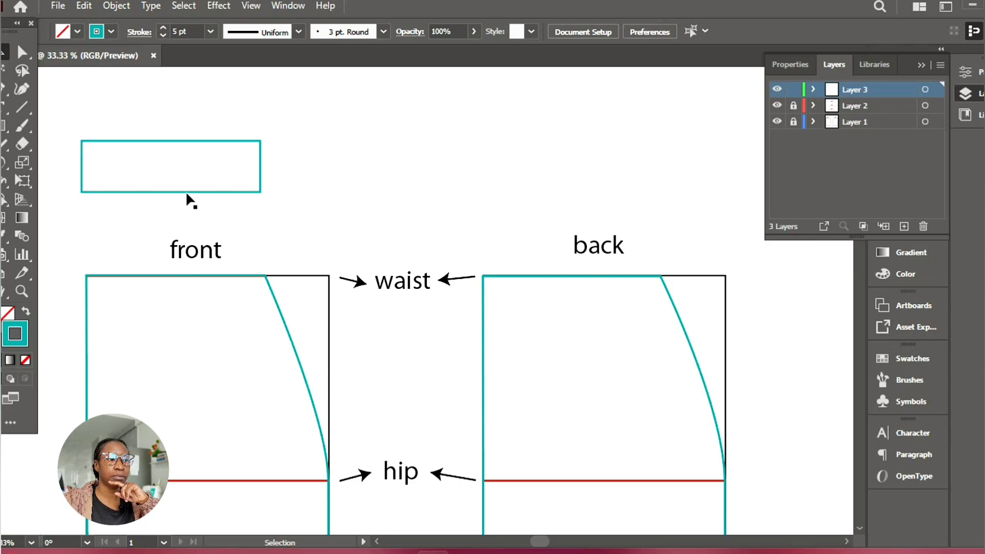
Create a 14 by 2 in rectangle above the smaller rectangle, nudge it slightly upward to leave a gap, and deselect it
{"action": "left_click", "coordinate": [5, 125]}
{"action": "left_click", "coordinate": [82, 91]}
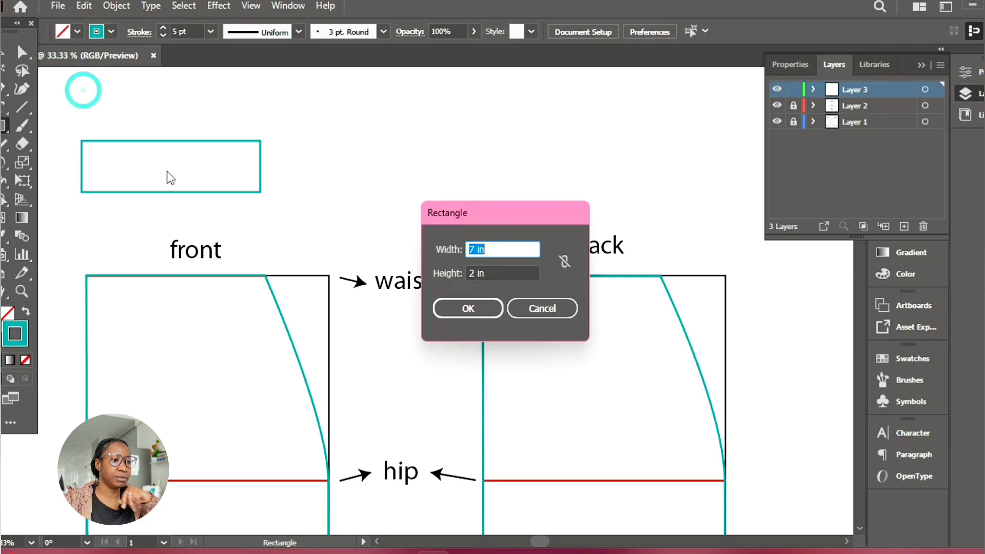
{"action": "type", "text": "14"}
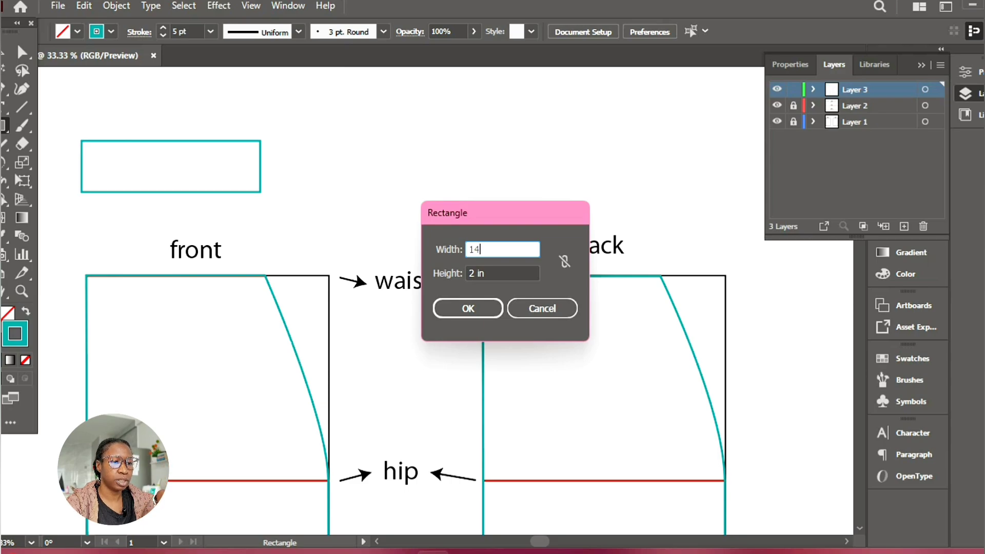
{"action": "key", "text": "Return"}
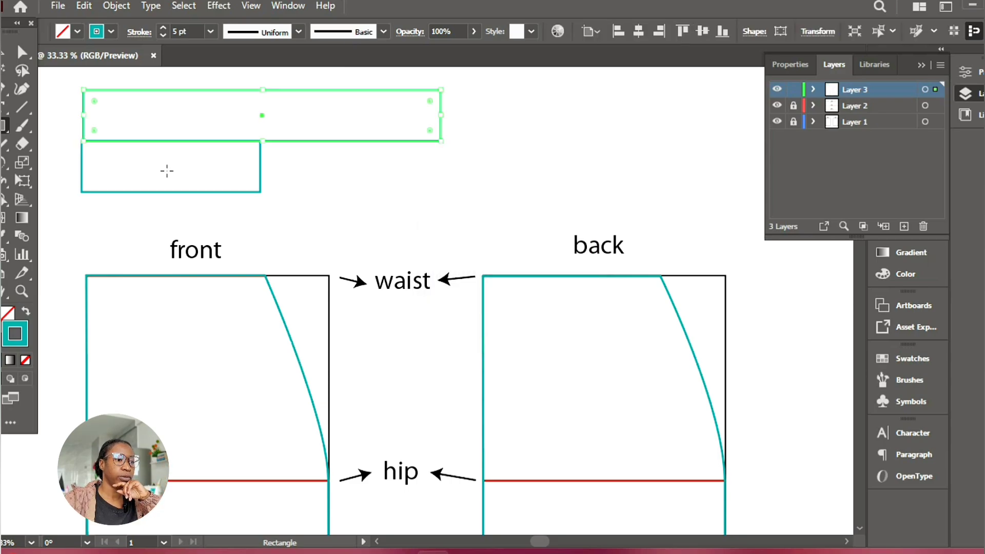
{"action": "left_click", "coordinate": [4, 53]}
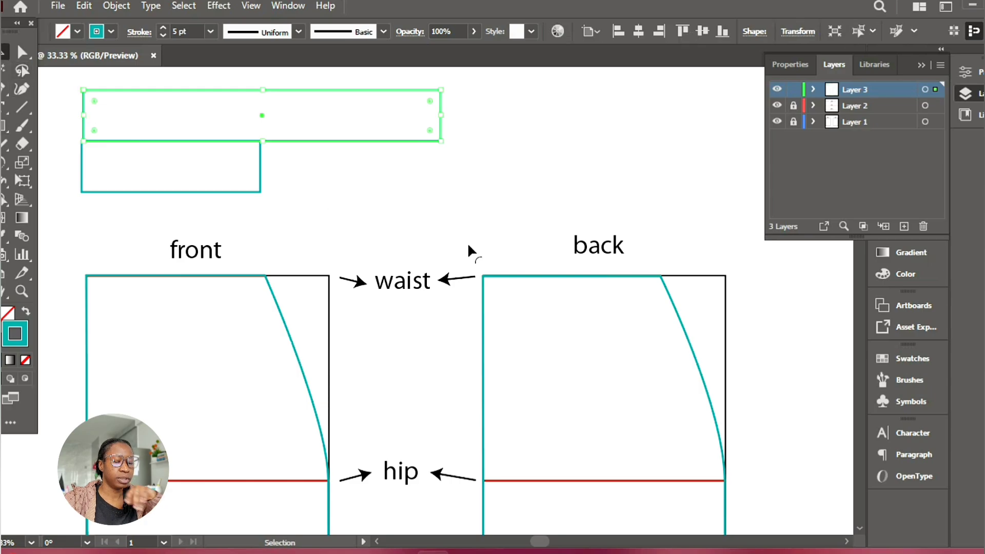
{"action": "key", "text": "Up"}
{"action": "key", "text": "Up"}
{"action": "key", "text": "Up"}
{"action": "key", "text": "Up"}
{"action": "key", "text": "Up"}
{"action": "key", "text": "Up"}
{"action": "key", "text": "Up"}
{"action": "key", "text": "Up"}
{"action": "key", "text": "Up"}
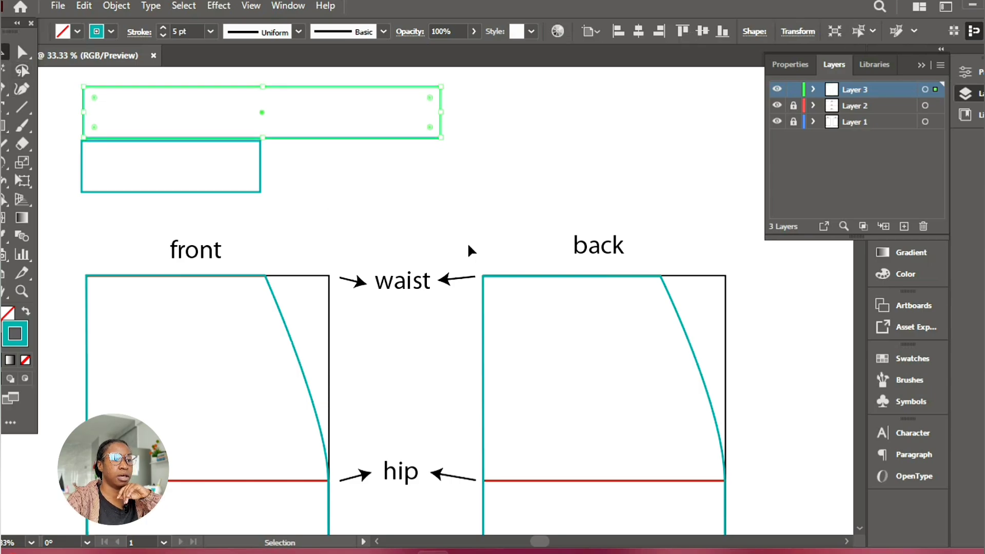
{"action": "left_click", "coordinate": [384, 209]}
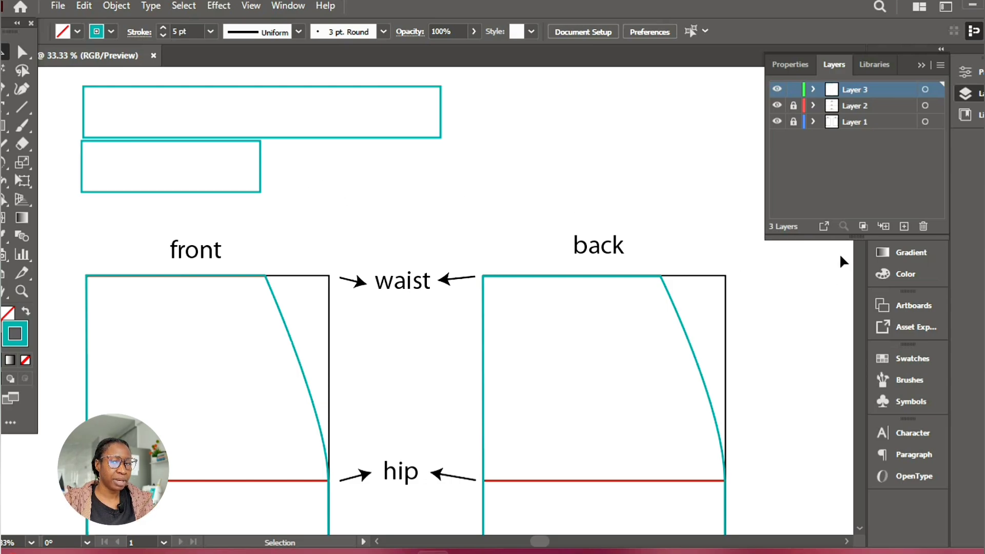
Delete both rectangles above the front piece, leaving Layer 3 unlocked
{"action": "left_click_drag", "start_coordinate": [79, 102], "coordinate": [192, 178]}
{"action": "key", "text": "Delete"}
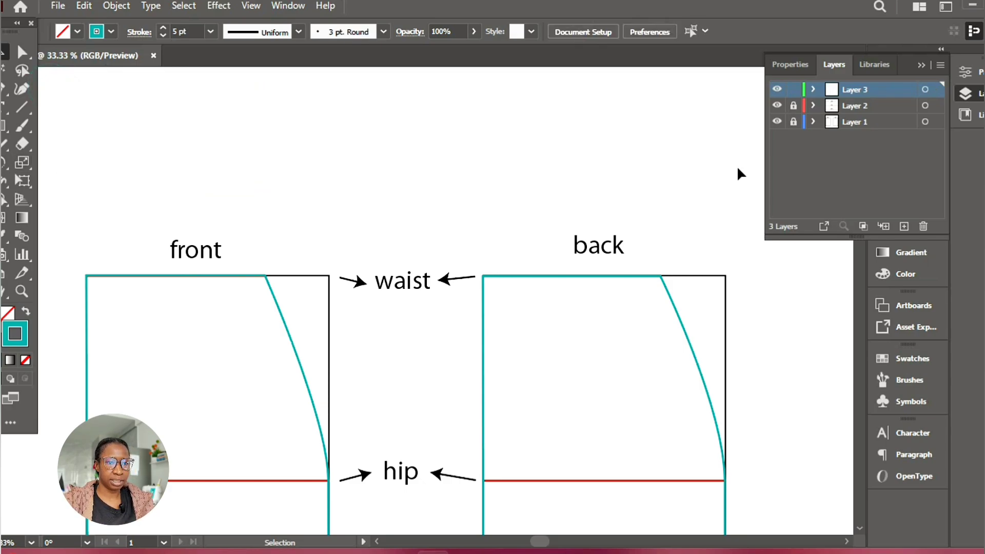
{"action": "left_click", "coordinate": [793, 90]}
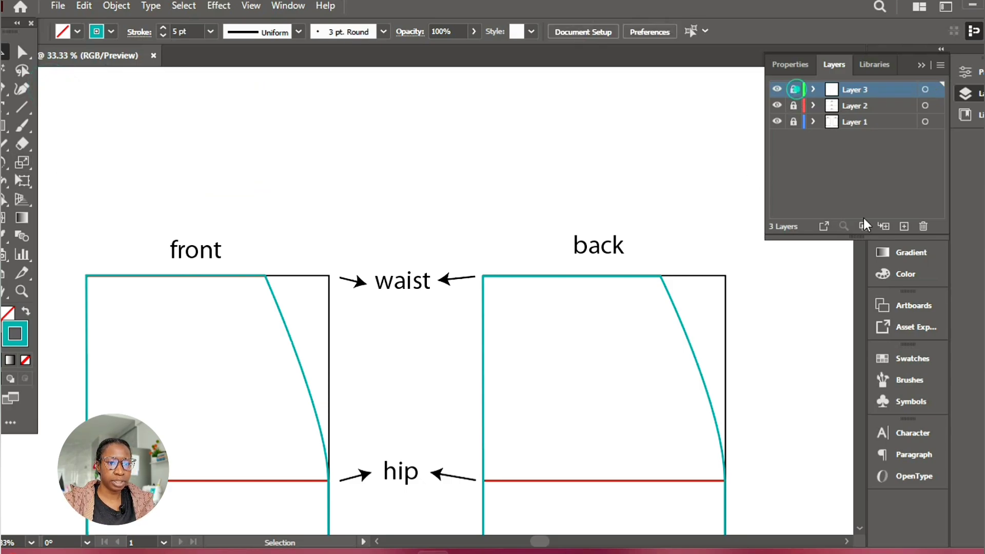
{"action": "left_click", "coordinate": [794, 90]}
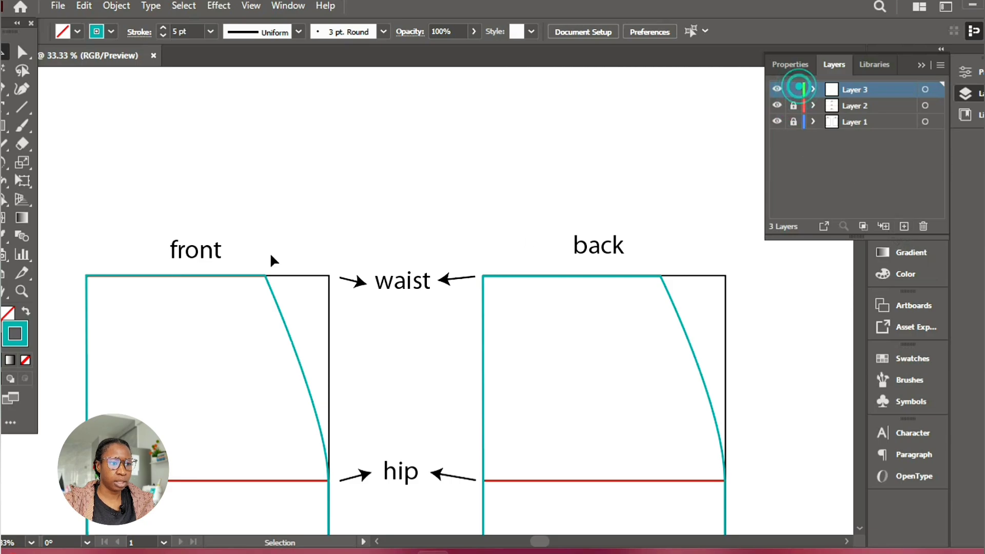
Select the front and back teal outlines together and copy them
{"action": "left_click_drag", "start_coordinate": [95, 240], "coordinate": [132, 304]}
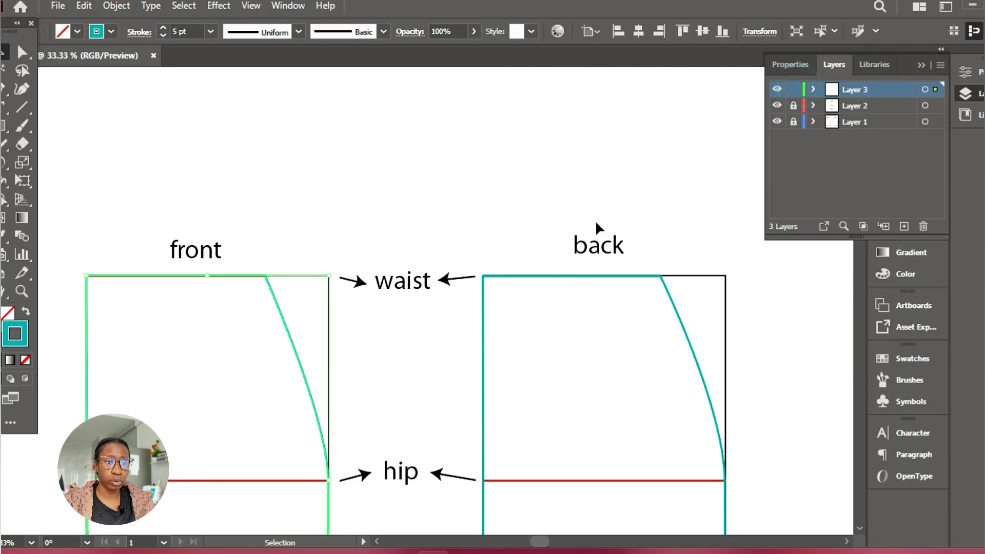
{"action": "left_click_drag", "start_coordinate": [525, 296], "coordinate": [526, 303]}
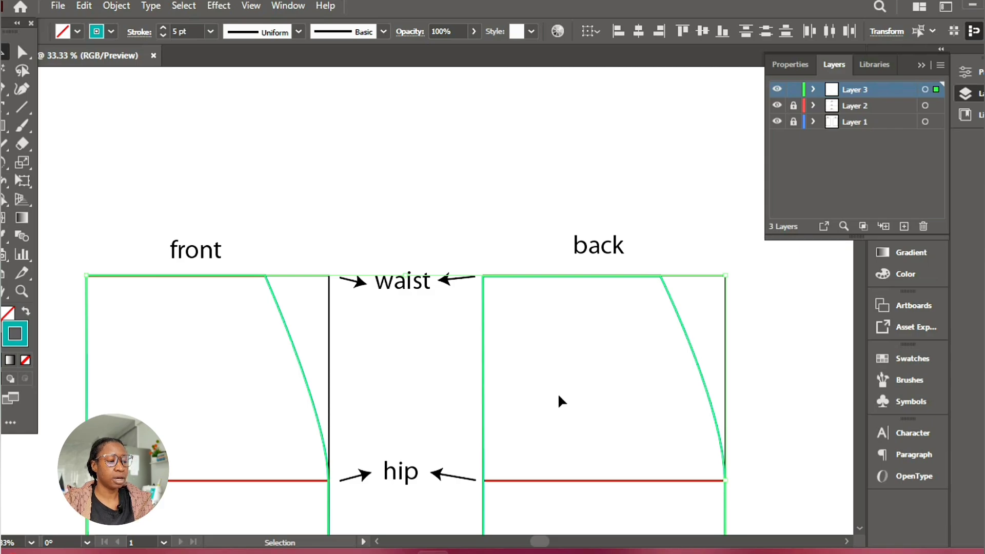
{"action": "key", "text": "a"}
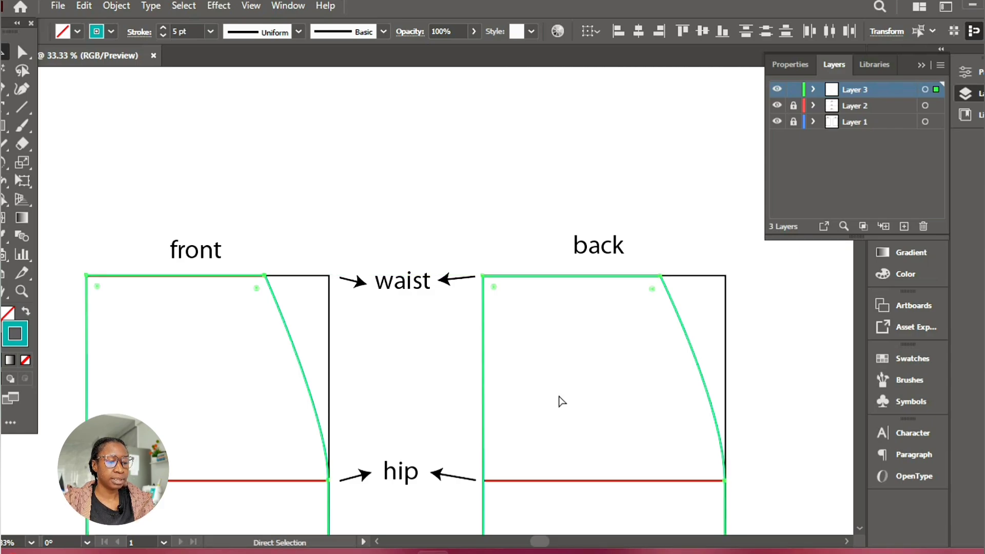
Lock Layer 3, add a new layer above it and make that layer the active target
{"action": "left_click", "coordinate": [794, 91]}
{"action": "left_click", "coordinate": [904, 226]}
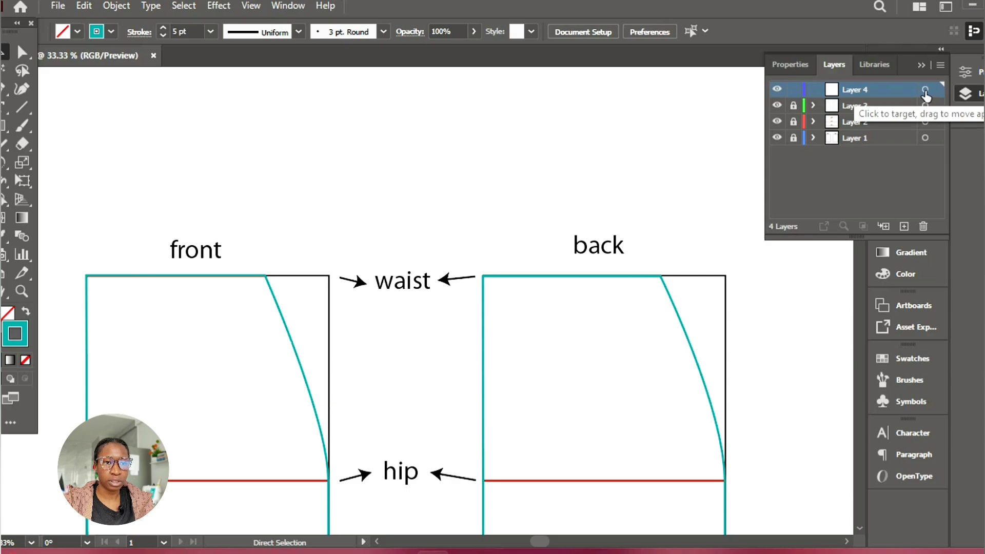
{"action": "left_click", "coordinate": [925, 91]}
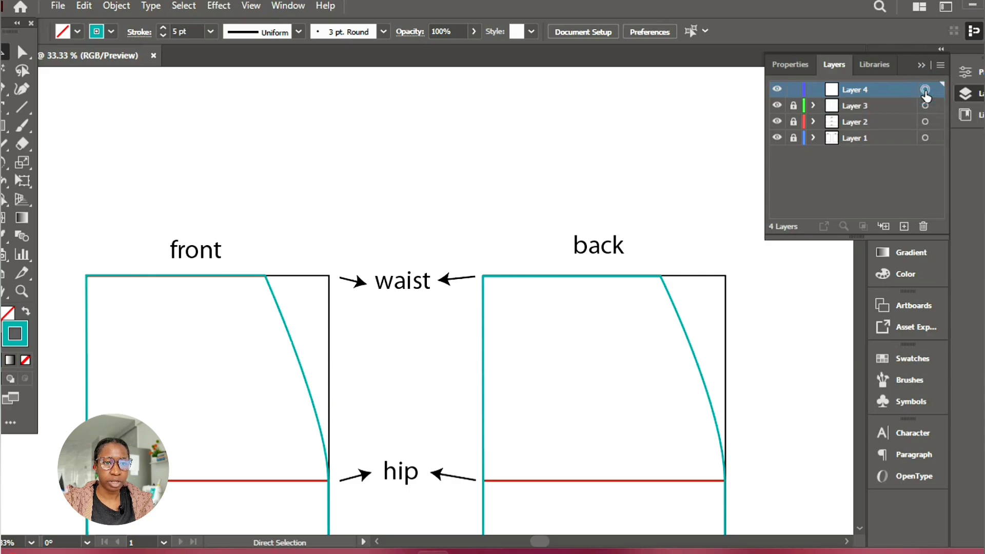
{"action": "left_click", "coordinate": [925, 92]}
{"action": "left_click", "coordinate": [854, 89]}
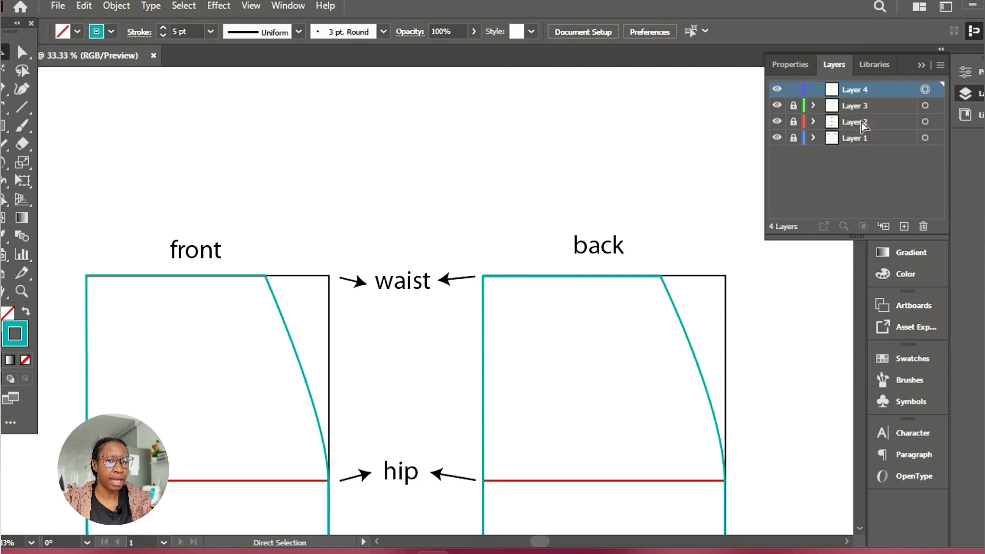
Try pasting the copied outlines onto Layer 4, first in place and once without keeping their position, removing each pasted set
{"action": "key", "text": "ctrl+f"}
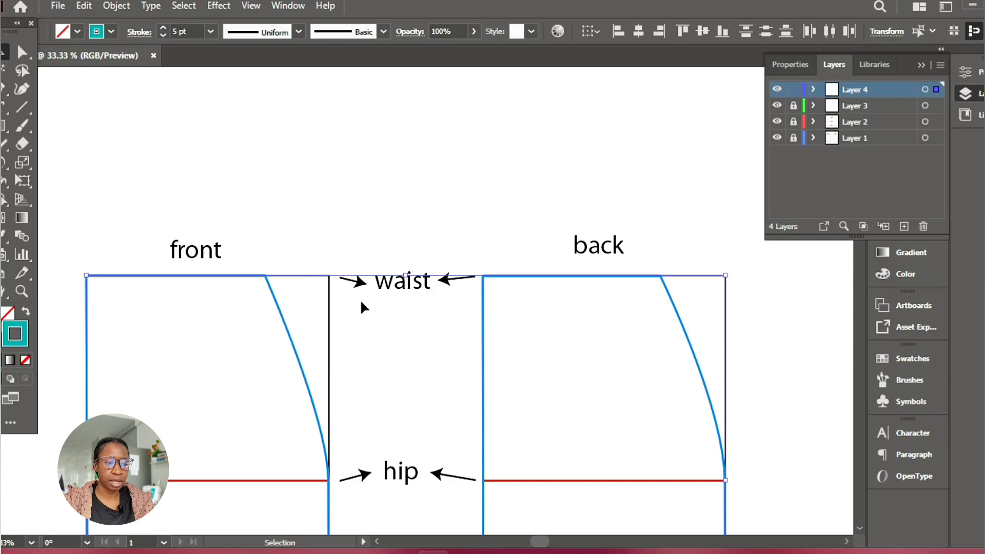
{"action": "left_click", "coordinate": [454, 354]}
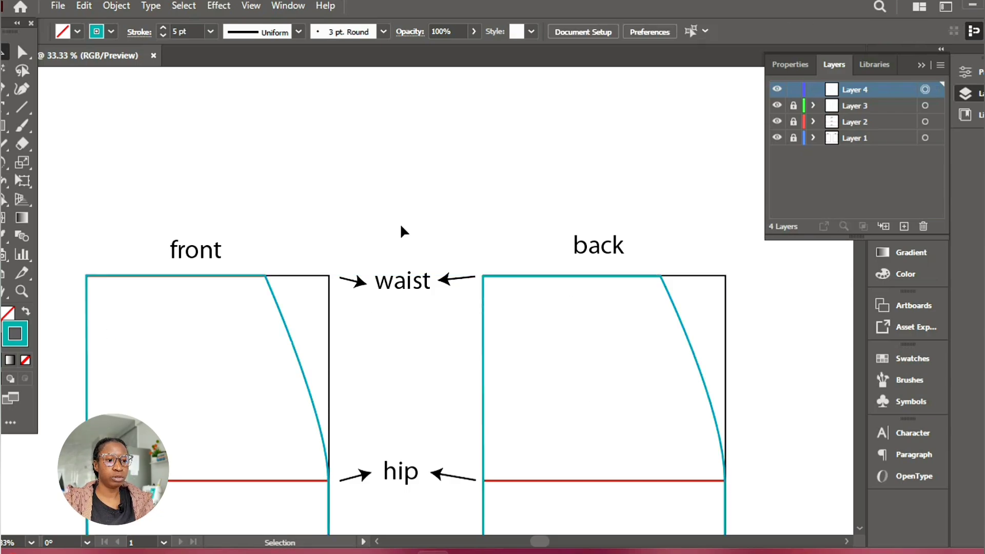
{"action": "key", "text": "a"}
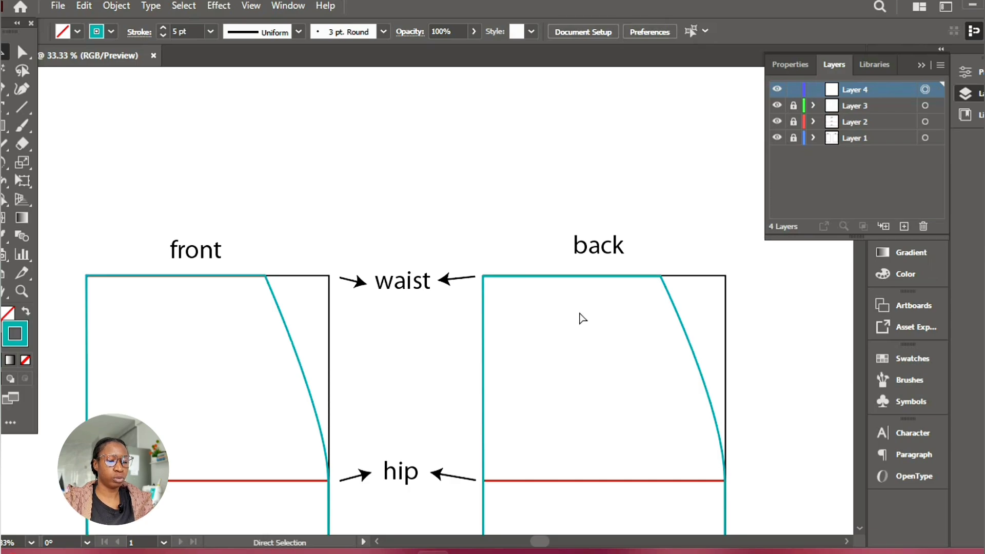
{"action": "key", "text": "ctrl+v"}
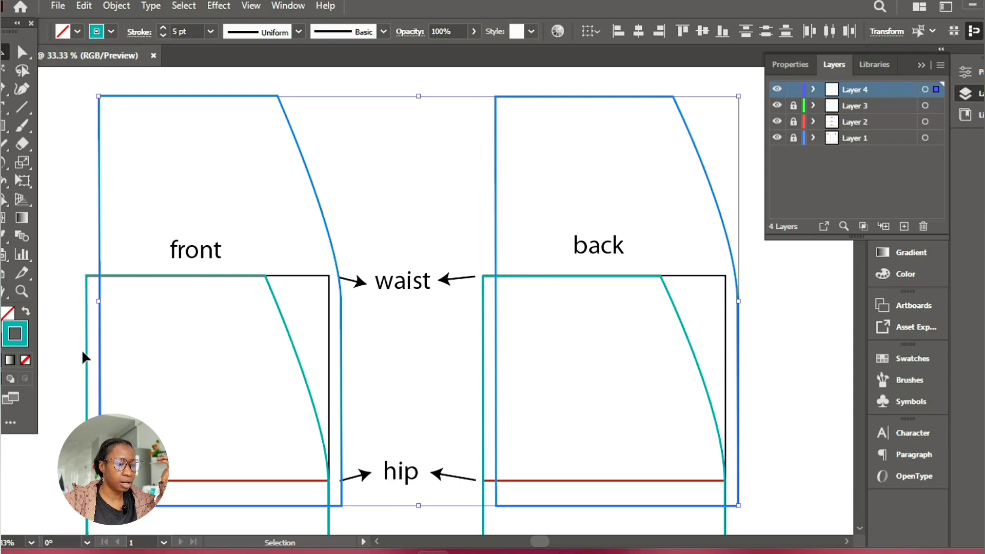
{"action": "key", "text": "a"}
{"action": "key", "text": "Delete"}
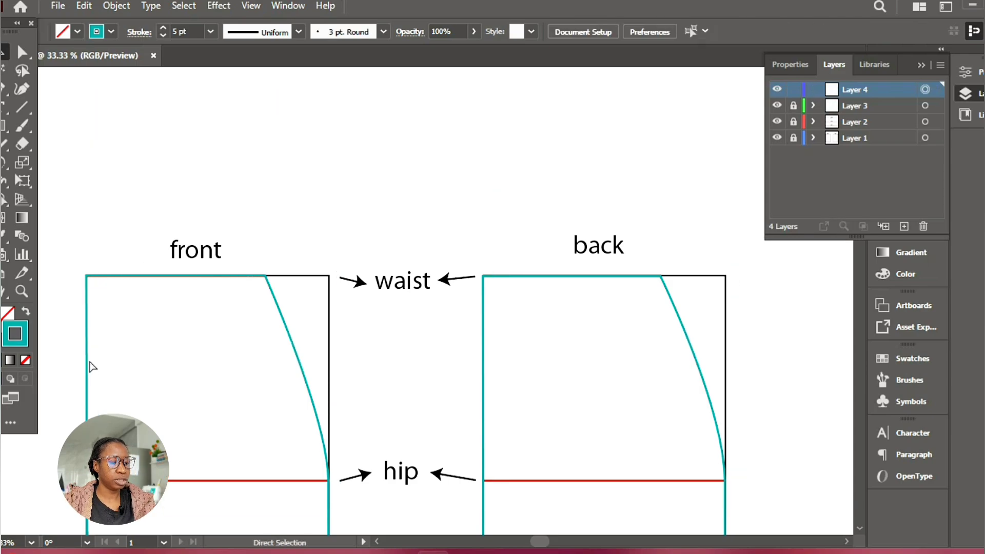
Paste the copied outlines in place on Layer 4, set their stroke to purple 7F0072 and deselect them
{"action": "left_click", "coordinate": [87, 355]}
{"action": "key", "text": "v"}
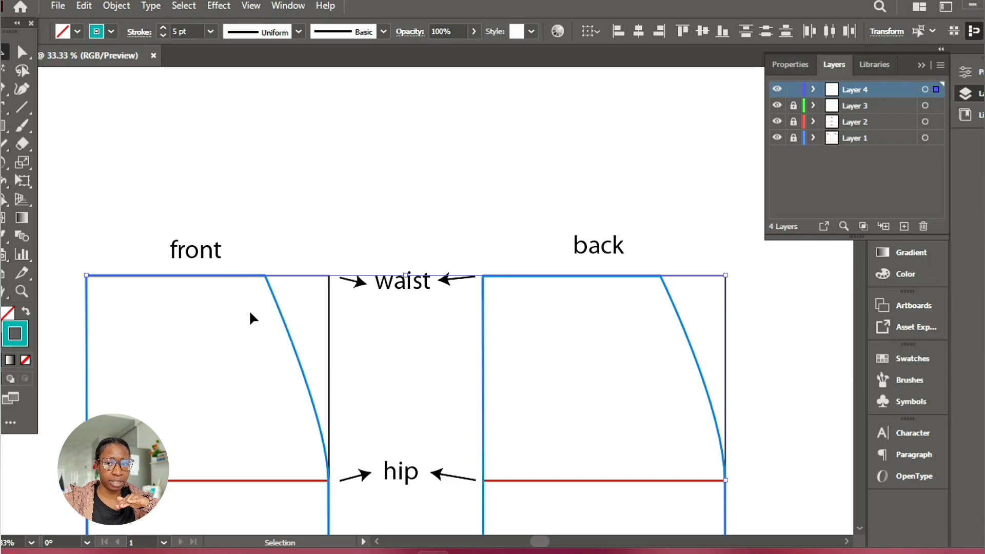
{"action": "left_click", "coordinate": [904, 276]}
{"action": "left_click", "coordinate": [842, 270]}
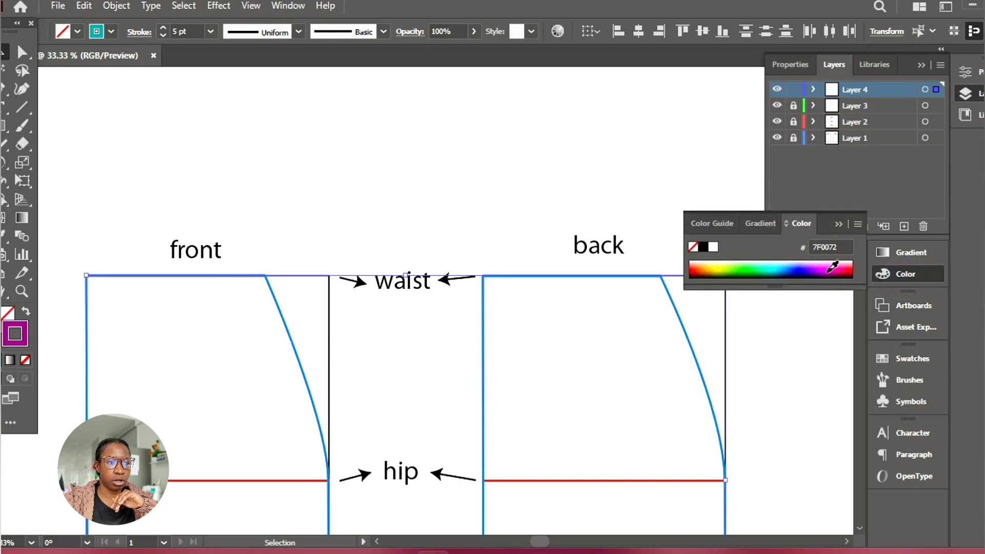
{"action": "left_click", "coordinate": [604, 179]}
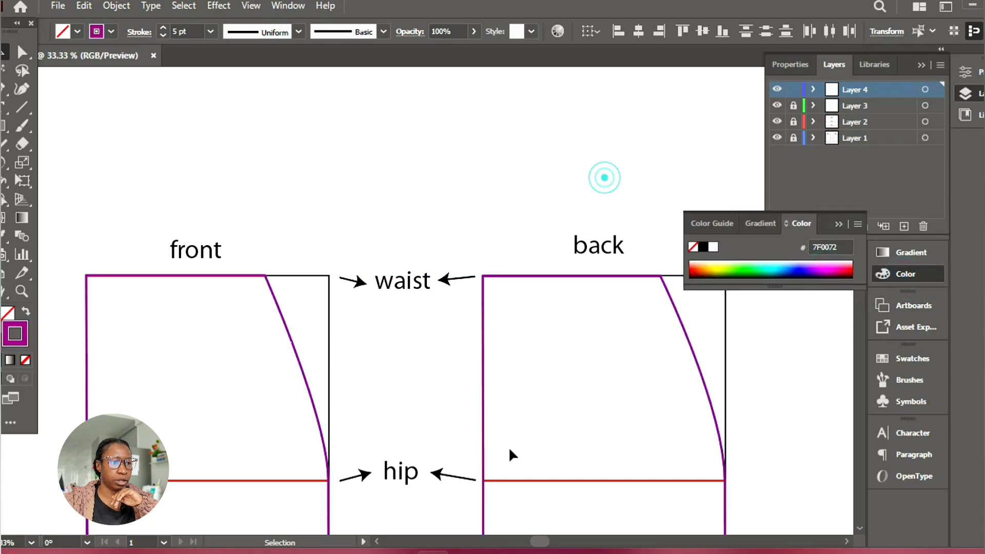
{"action": "left_click", "coordinate": [837, 226]}
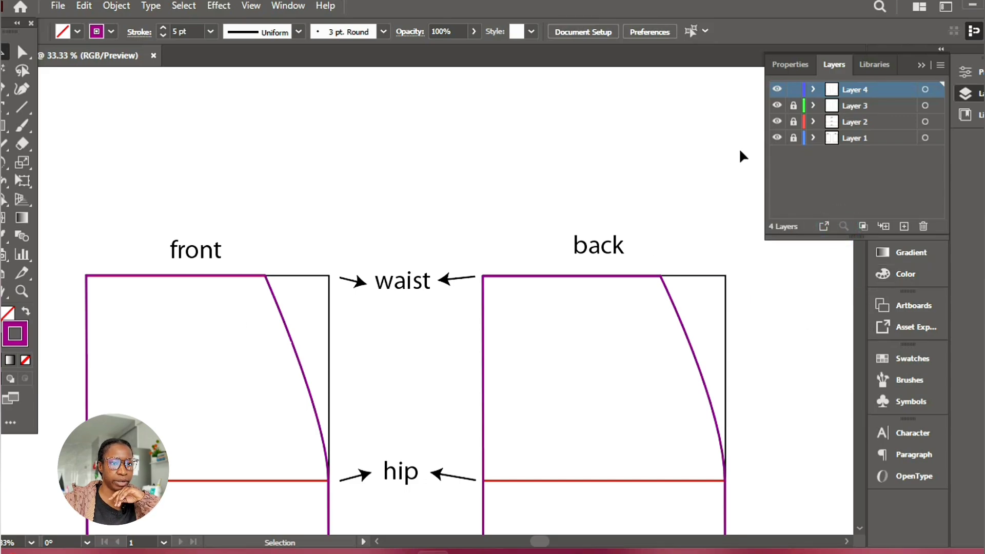
Hide and reshow Layer 4 to compare the outlines, and move both purple outlines upward, away from the teal ones
{"action": "left_click", "coordinate": [777, 91]}
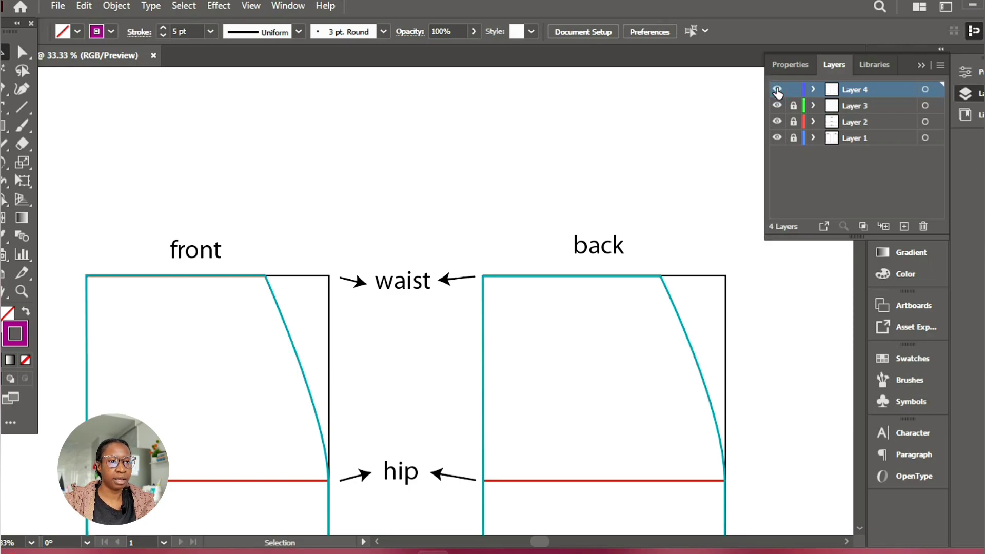
{"action": "left_click", "coordinate": [777, 90]}
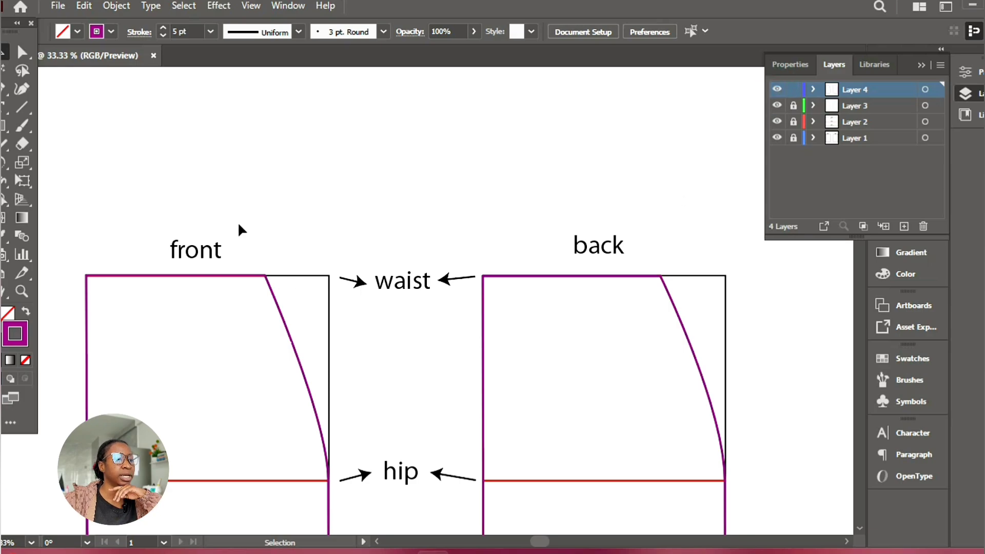
{"action": "left_click_drag", "start_coordinate": [237, 223], "coordinate": [479, 213]}
{"action": "key", "text": "a"}
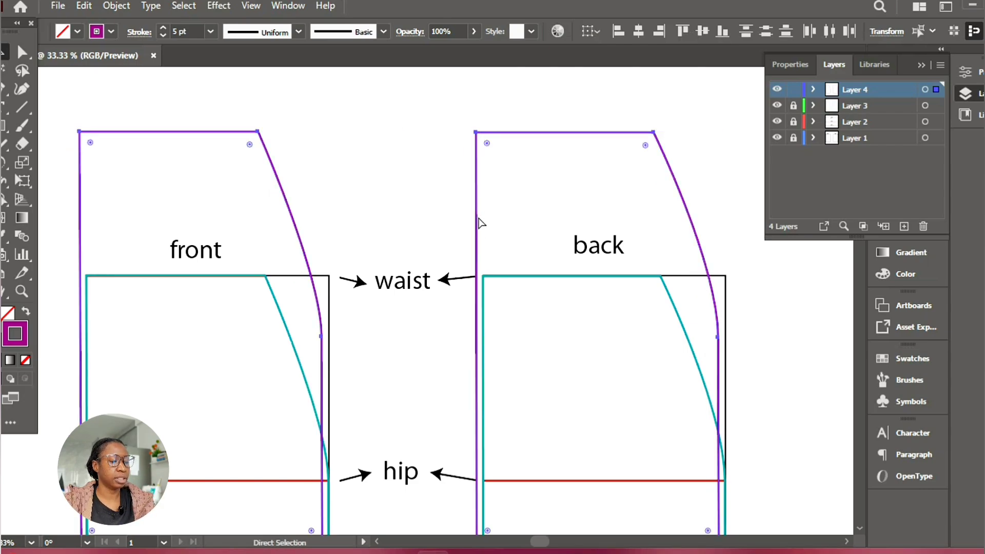
Undo the upward move of the two purple outlines and deselect them
{"action": "key", "text": "ctrl+z"}
{"action": "key", "text": "v"}
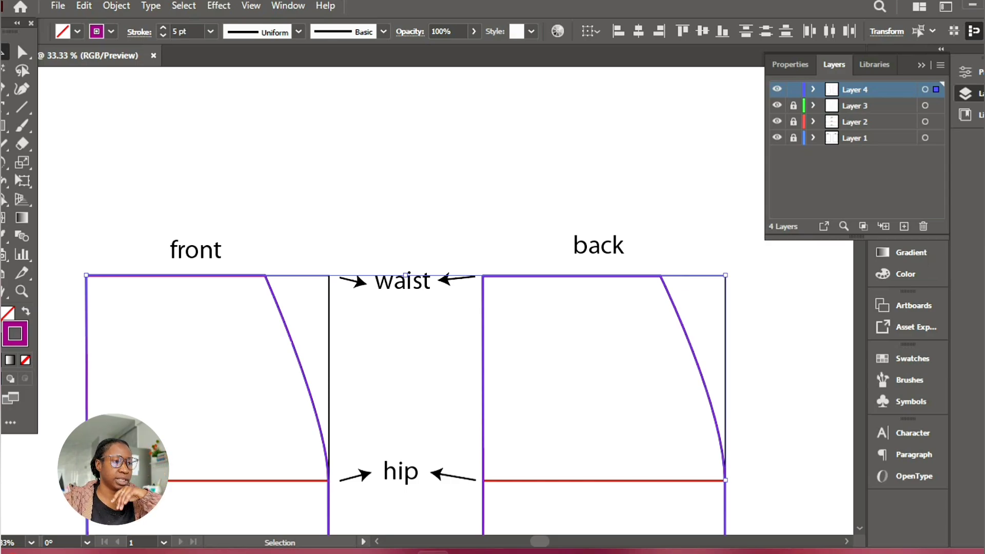
{"action": "left_click", "coordinate": [48, 216]}
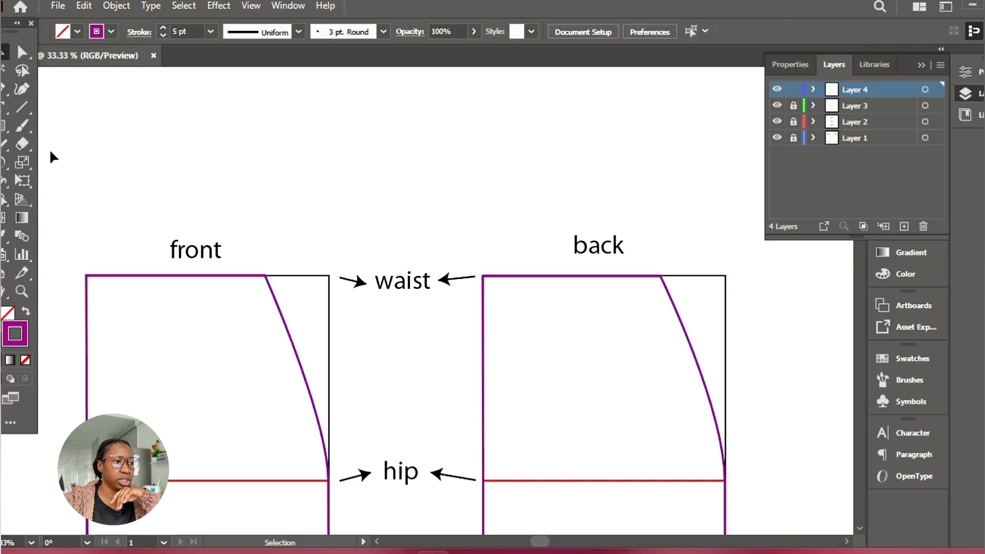
Draw a vertical line segment of length 2 at 270° down from the waistline on both the front and back pieces
{"action": "left_click", "coordinate": [22, 107]}
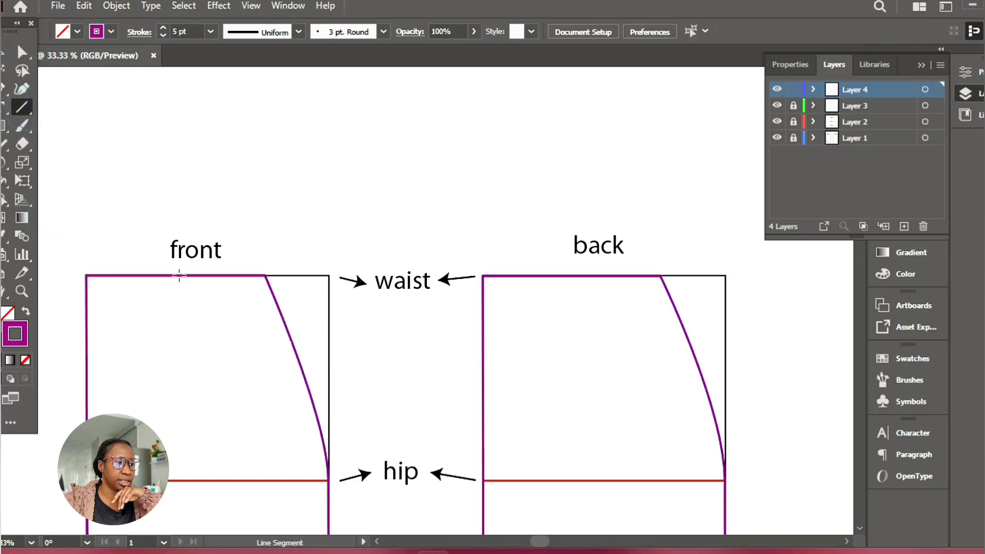
{"action": "left_click", "coordinate": [178, 276]}
{"action": "type", "text": "2"}
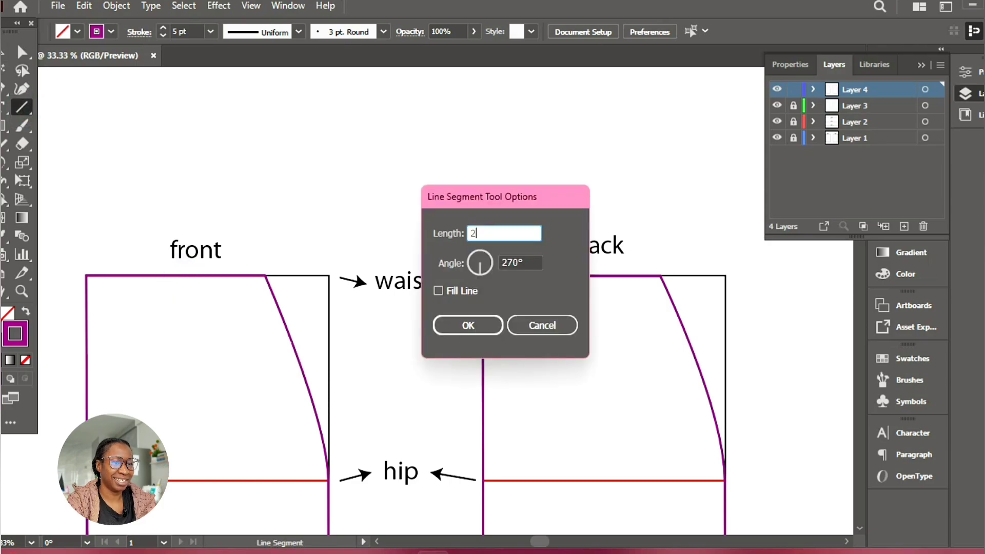
{"action": "key", "text": "Return"}
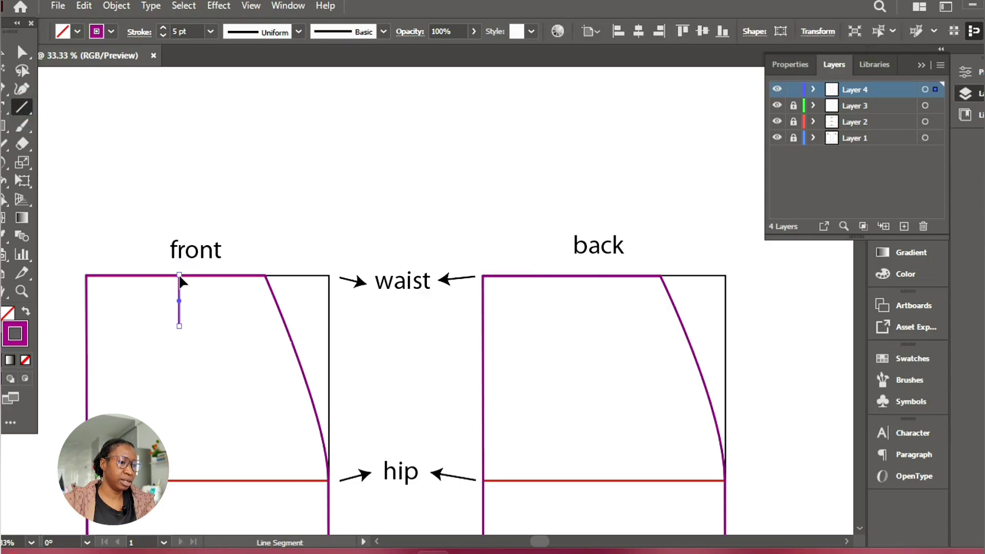
{"action": "left_click", "coordinate": [598, 277]}
{"action": "key", "text": "Return"}
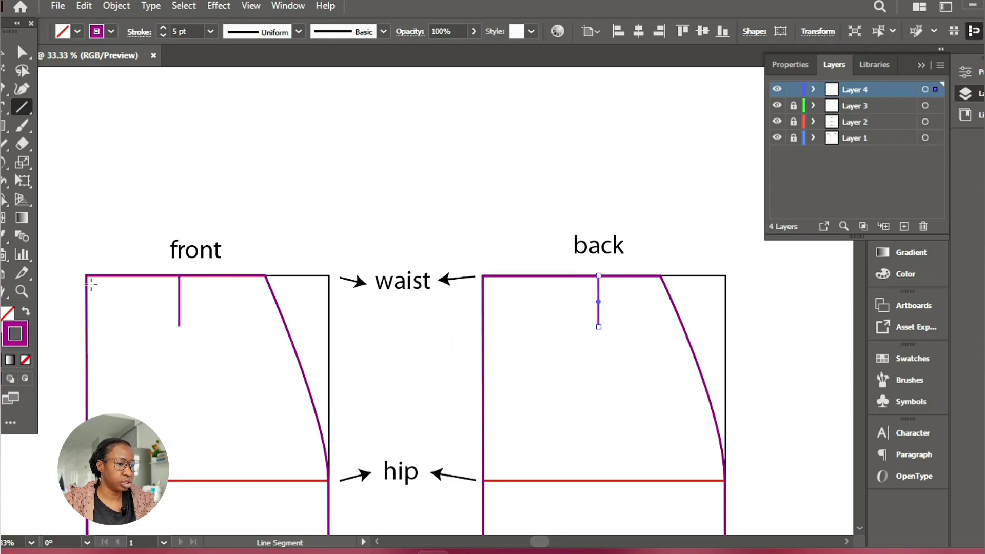
Extend the front and back vertical lines with the Pen tool, adding a horizontal segment from each lower end towards the side curve
{"action": "left_click", "coordinate": [4, 88]}
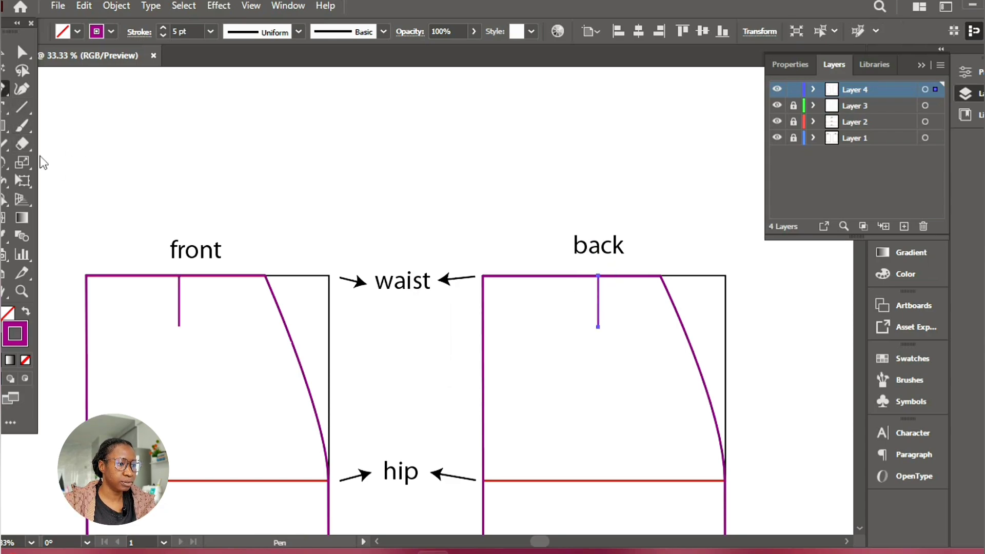
{"action": "left_click", "coordinate": [178, 326]}
{"action": "left_click", "coordinate": [285, 335], "text": "shift"}
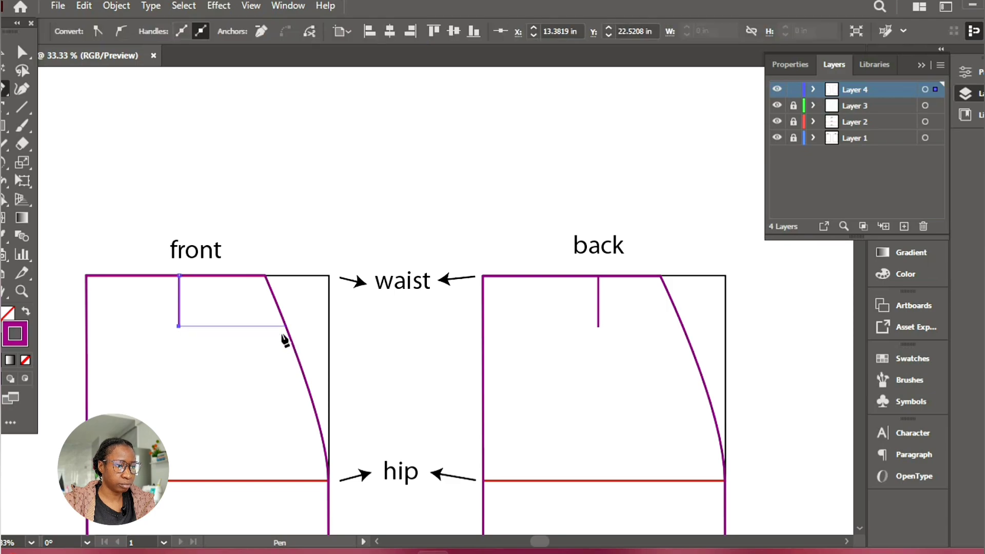
{"action": "left_click", "coordinate": [282, 333], "text": "shift"}
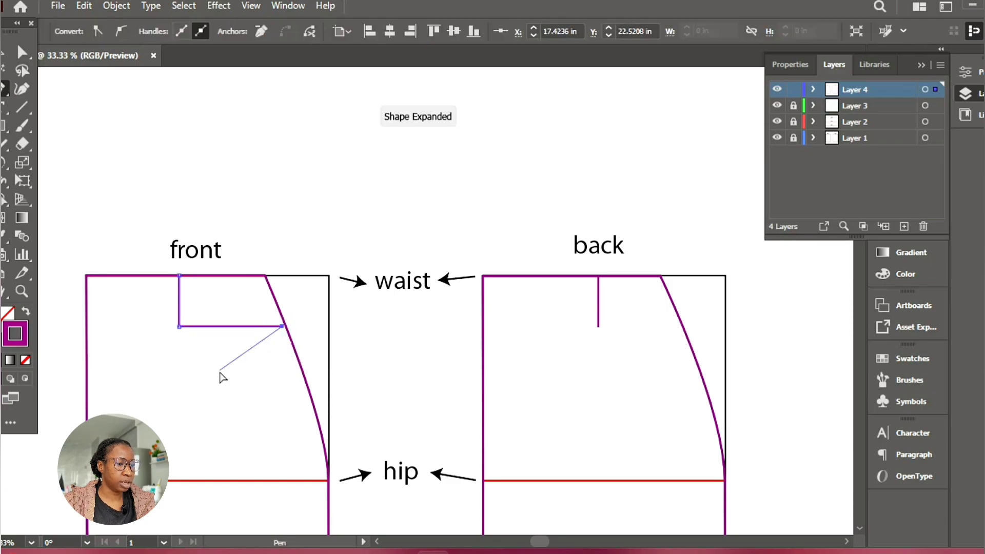
{"action": "left_click", "coordinate": [220, 371], "text": "ctrl"}
{"action": "left_click", "coordinate": [598, 327]}
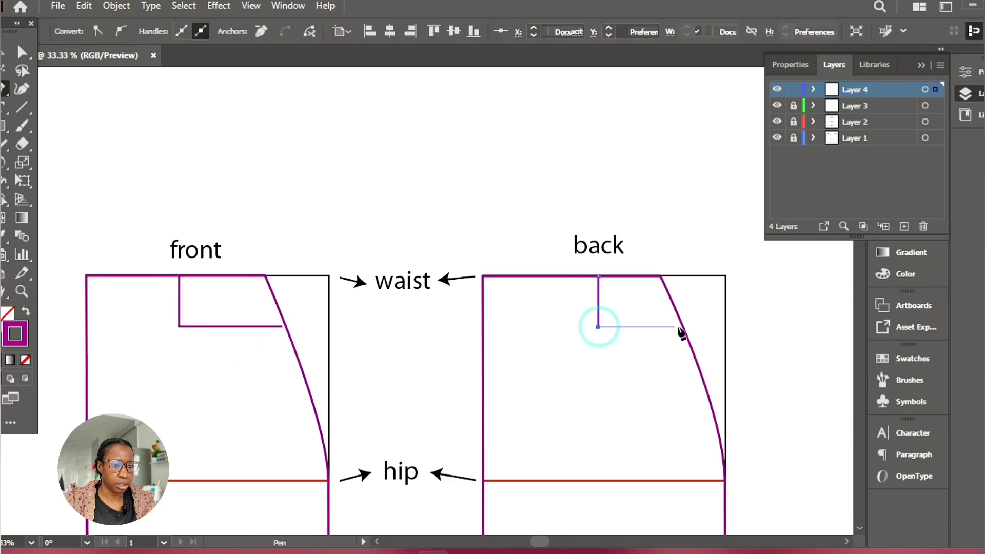
{"action": "left_click", "coordinate": [675, 328], "text": "shift"}
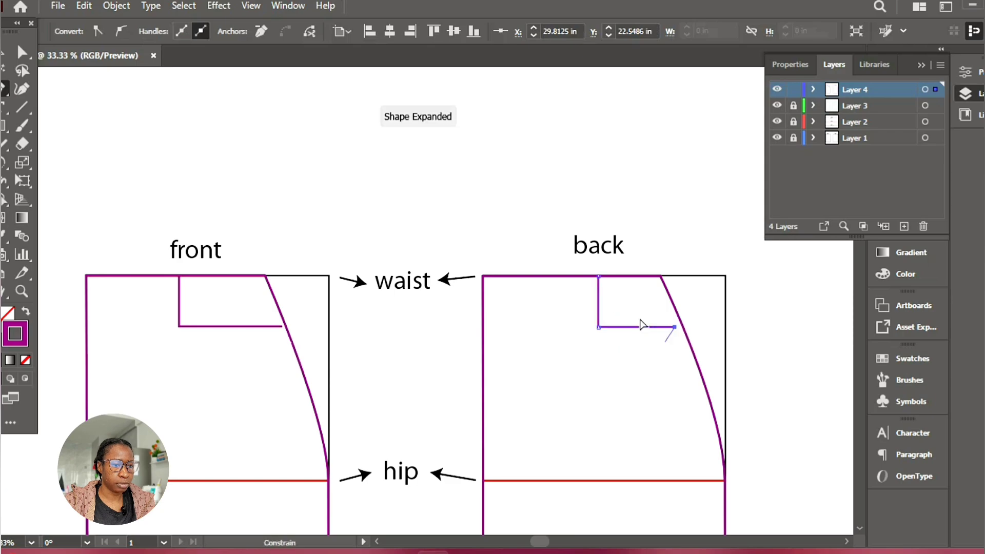
{"action": "left_click", "coordinate": [647, 313], "text": "ctrl"}
Try deleting only the vertical segments of the front and back L-shaped paths, and undo the deletion
{"action": "key", "text": "a"}
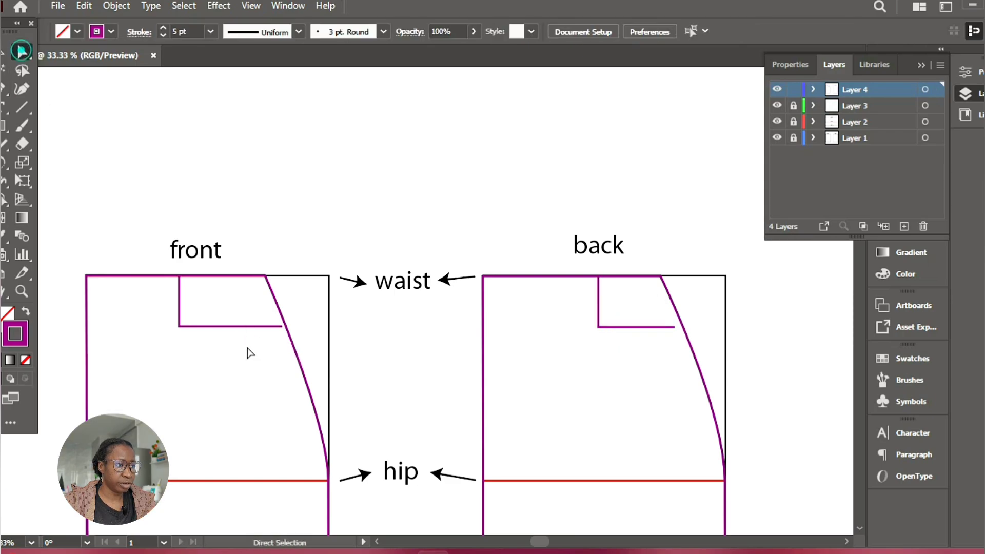
{"action": "left_click", "coordinate": [171, 265]}
{"action": "left_click_drag", "start_coordinate": [189, 285], "coordinate": [202, 302]}
{"action": "left_click", "coordinate": [455, 330]}
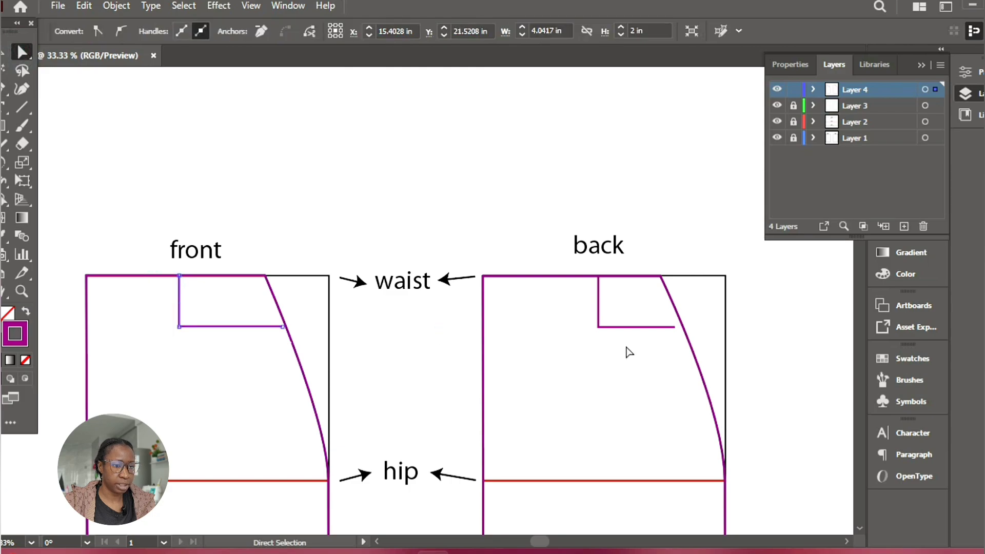
{"action": "left_click_drag", "start_coordinate": [566, 294], "coordinate": [616, 314]}
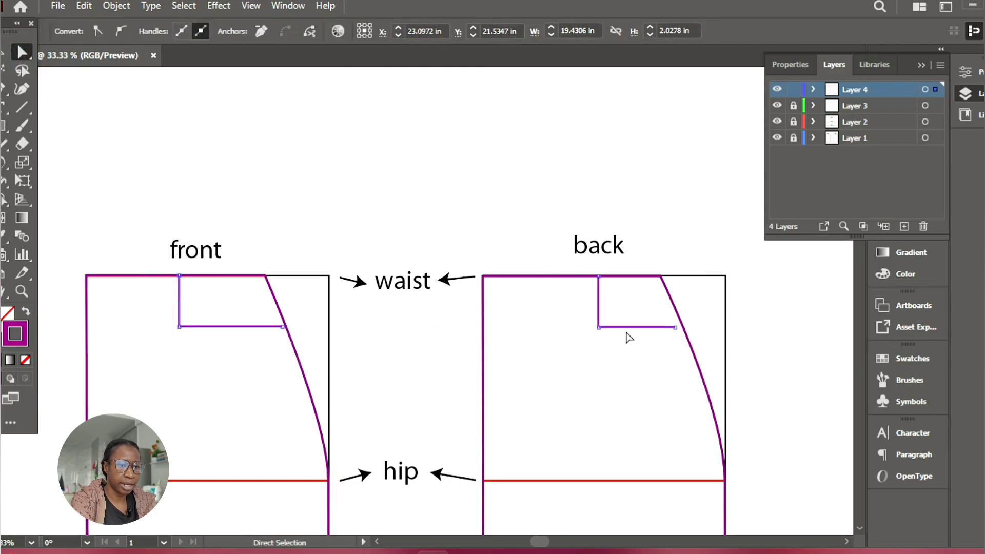
{"action": "key", "text": "Delete"}
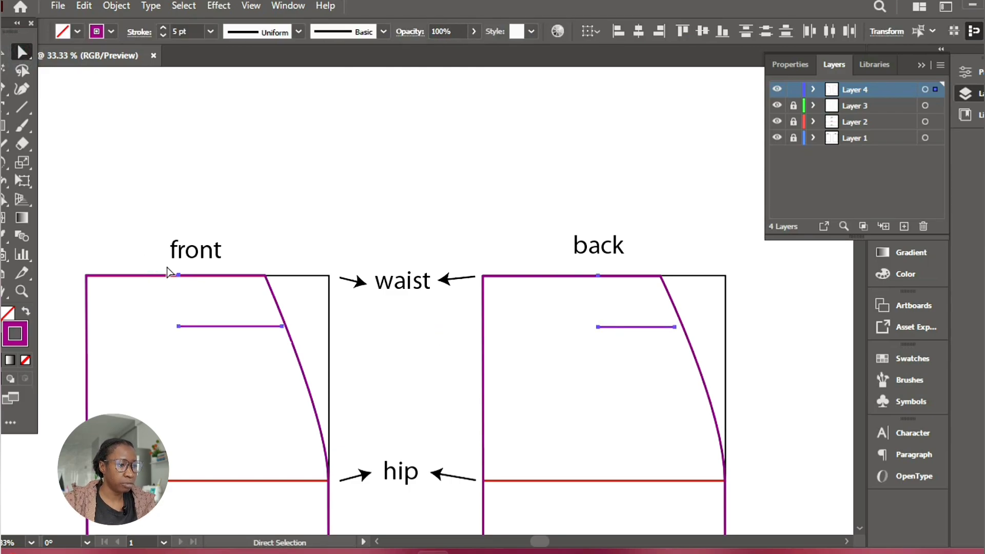
{"action": "key", "text": "ctrl+z"}
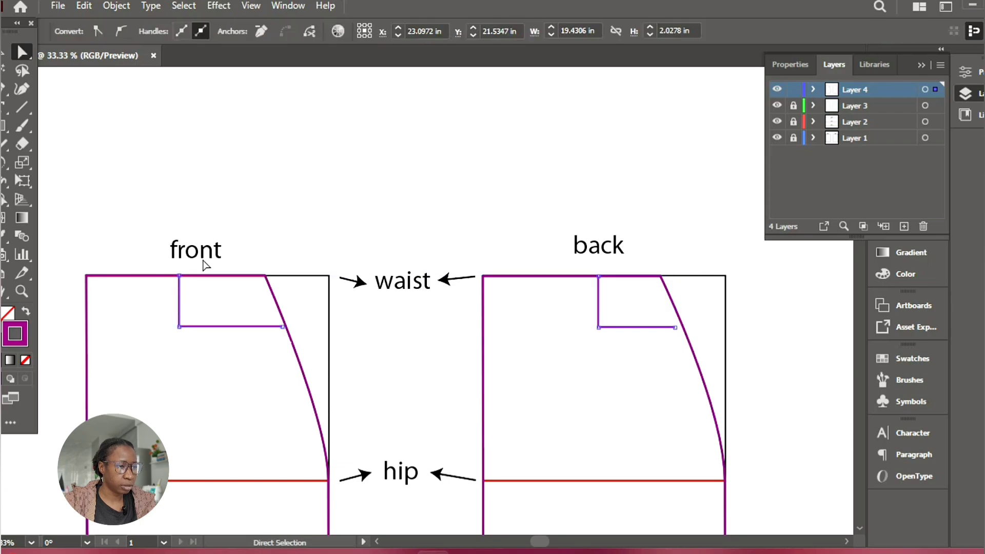
Delete the waistline anchor points of both L-shaped paths so only their horizontal segments remain, and deselect
{"action": "left_click", "coordinate": [205, 265]}
{"action": "left_click", "coordinate": [179, 276]}
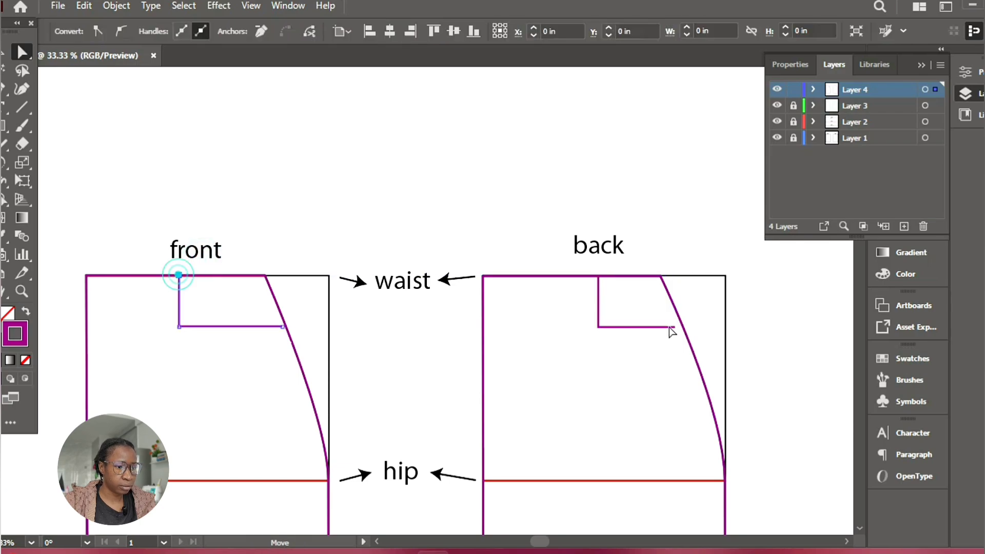
{"action": "left_click", "coordinate": [599, 277], "text": "shift"}
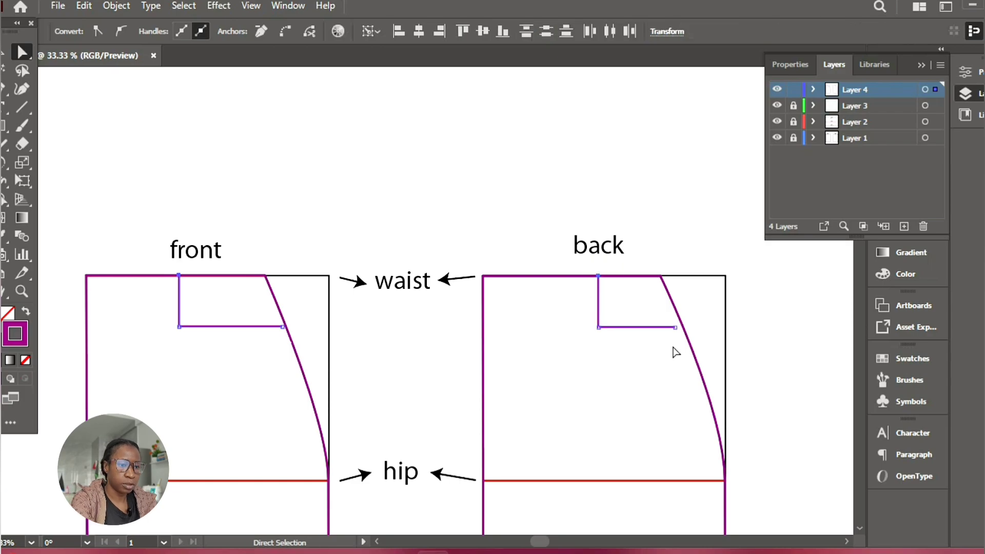
{"action": "key", "text": "Delete"}
{"action": "left_click", "coordinate": [531, 307]}
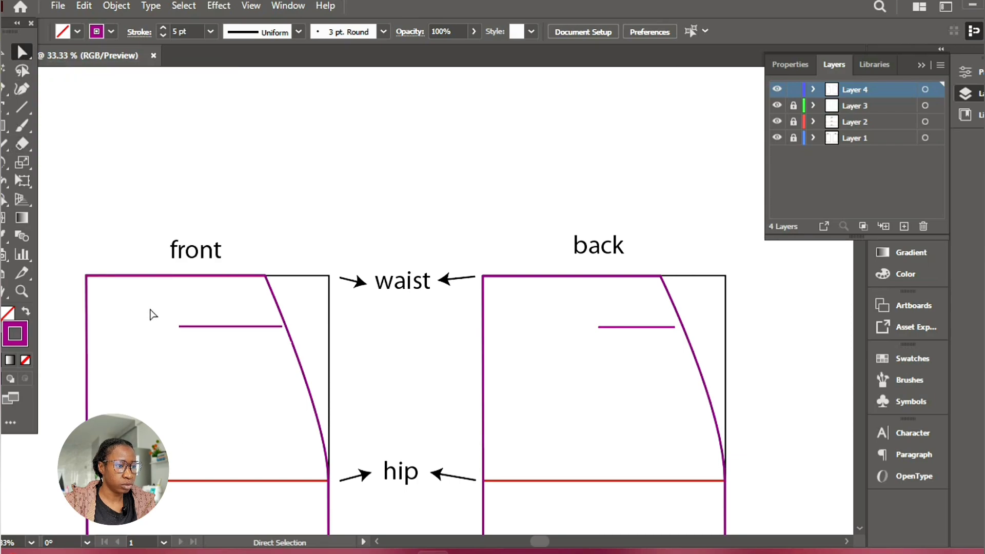
Stretch the inner ends of the front and back horizontal lines to the straight vertical edges of the pieces
{"action": "left_click_drag", "start_coordinate": [150, 307], "coordinate": [208, 353]}
{"action": "left_click_drag", "start_coordinate": [582, 306], "coordinate": [613, 361]}
{"action": "key", "text": "Left"}
{"action": "key", "text": "Left"}
{"action": "key", "text": "Left"}
{"action": "key", "text": "Left"}
{"action": "key", "text": "Left"}
{"action": "key", "text": "Left"}
{"action": "key", "text": "Left"}
{"action": "key", "text": "Left"}
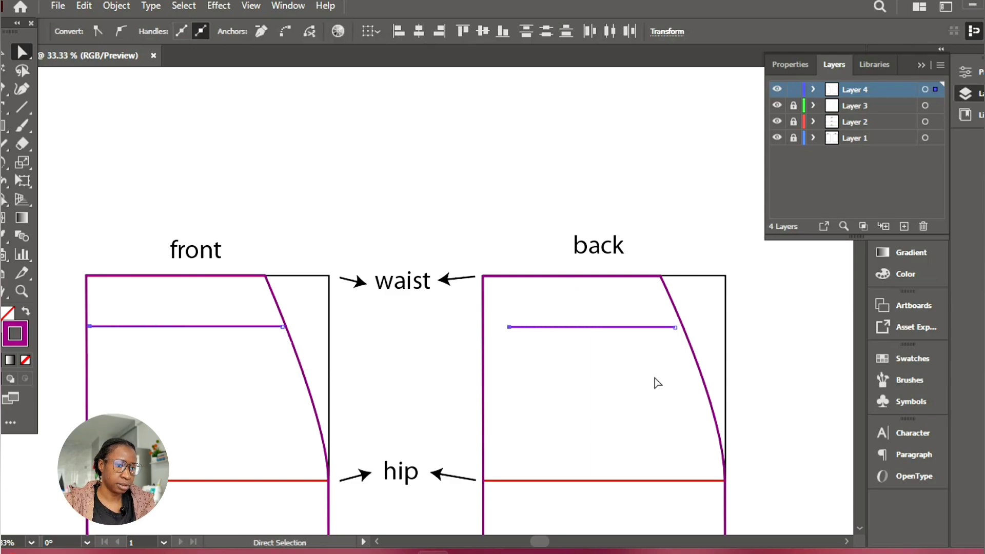
{"action": "left_click", "coordinate": [654, 379]}
{"action": "left_click_drag", "start_coordinate": [499, 308], "coordinate": [564, 352]}
{"action": "key", "text": "Left"}
{"action": "key", "text": "Left"}
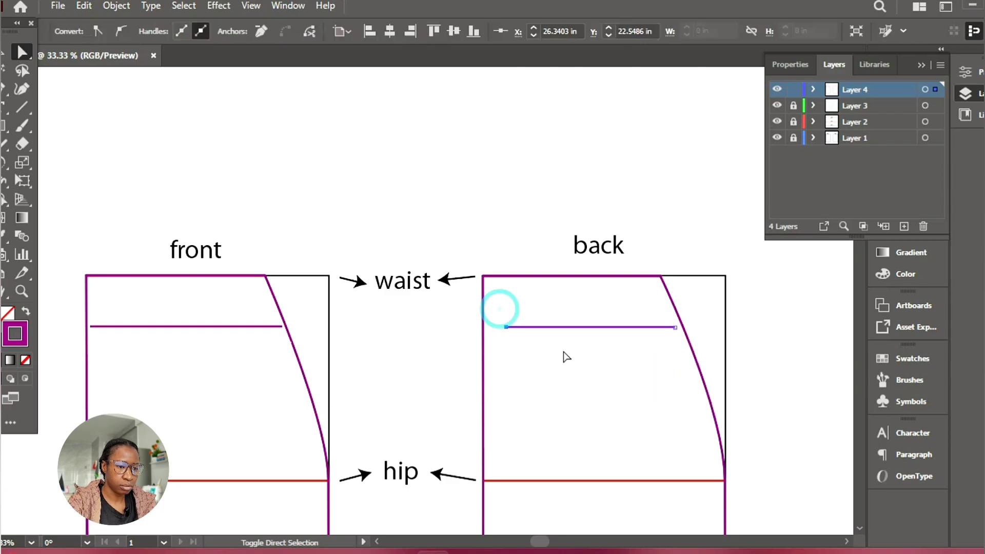
{"action": "left_click", "coordinate": [566, 357]}
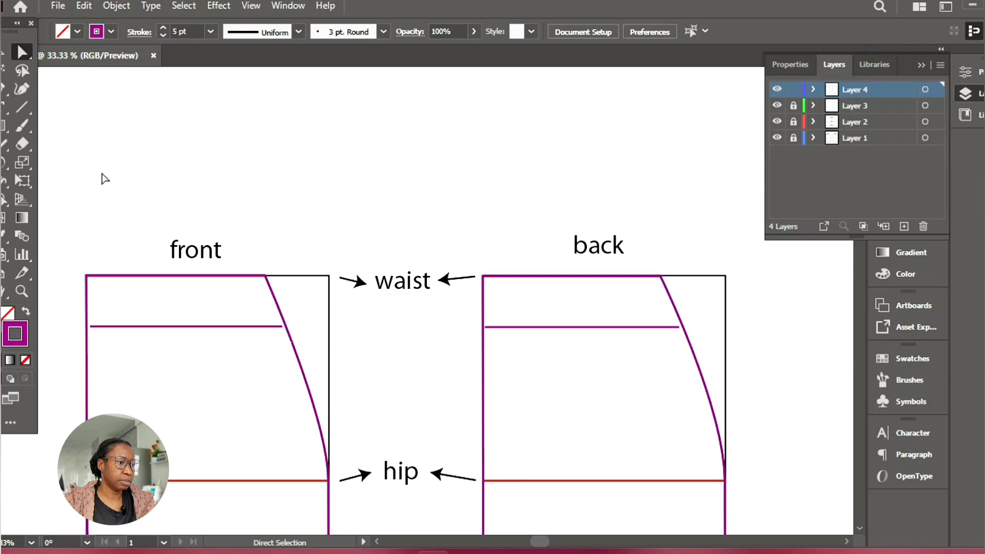
Cut the front purple outline with the Scissors tool where the horizontal line meets the side curve and the straight edge
{"action": "left_click", "coordinate": [27, 143]}
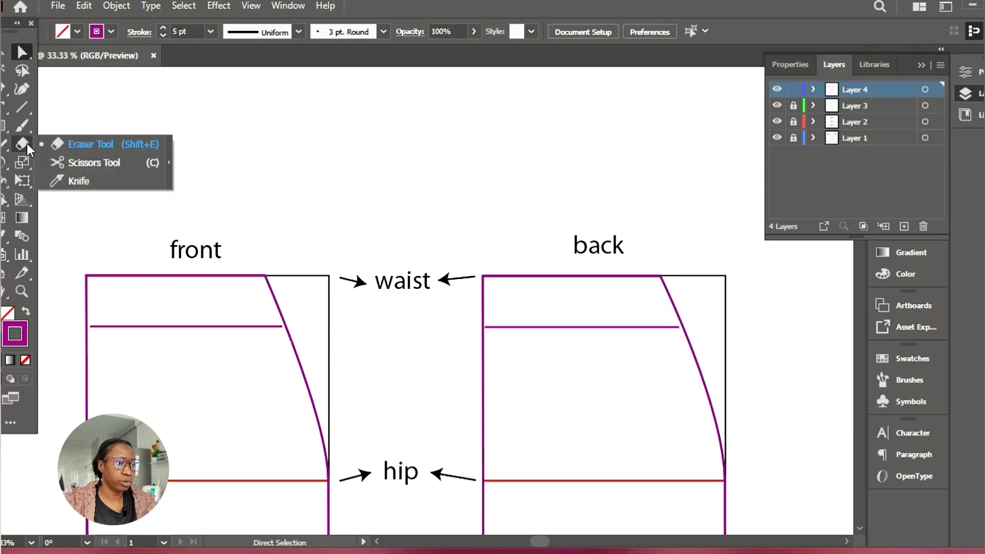
{"action": "left_click", "coordinate": [90, 168]}
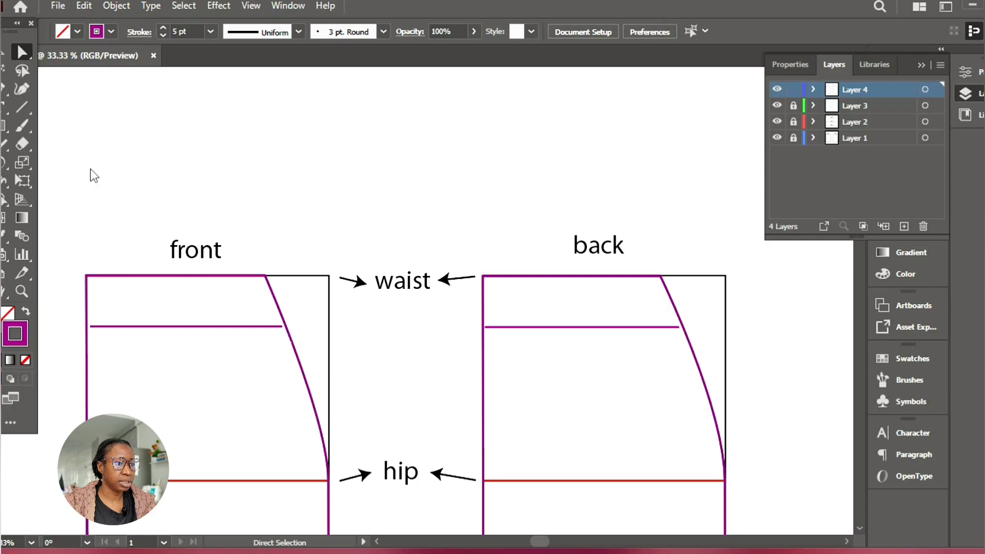
{"action": "left_click", "coordinate": [285, 326]}
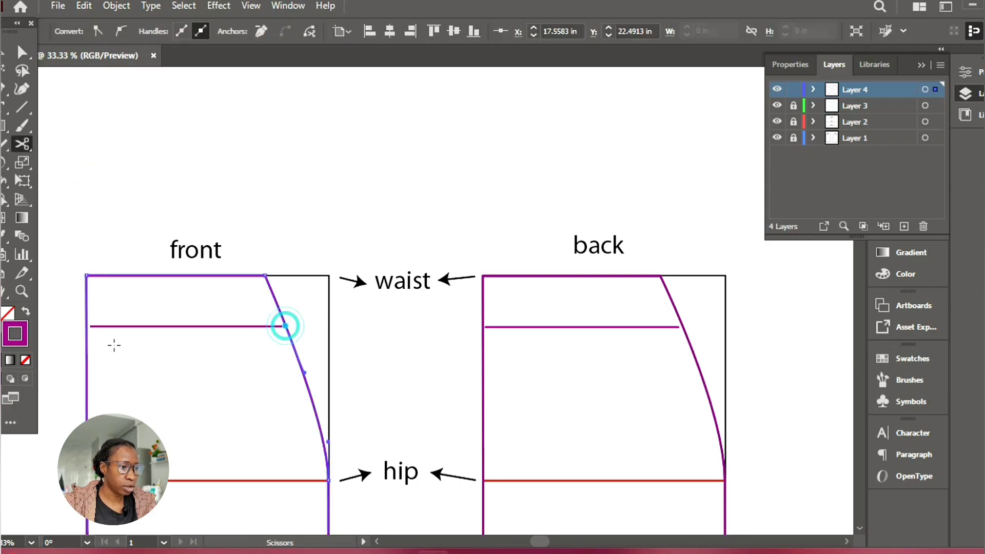
{"action": "left_click", "coordinate": [87, 326]}
{"action": "left_click", "coordinate": [651, 297]}
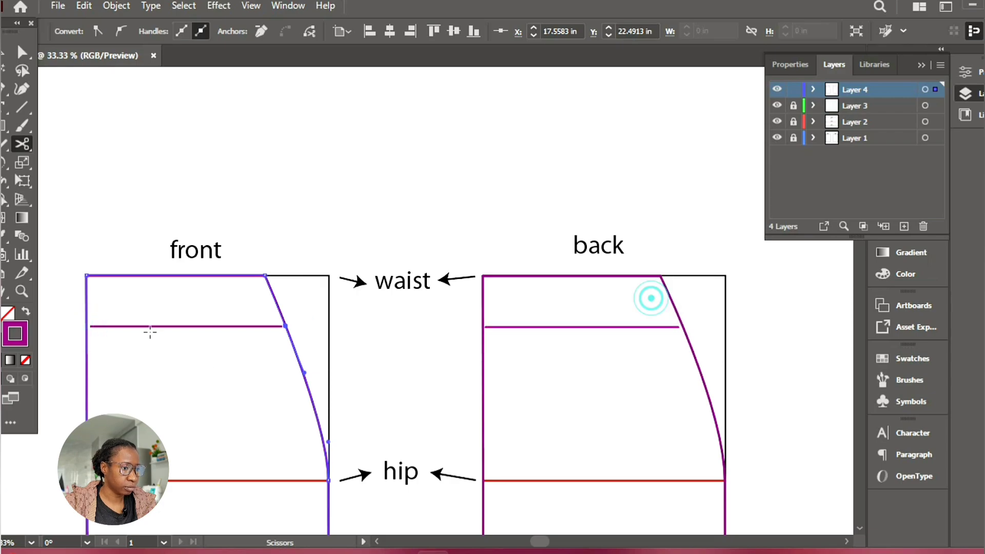
{"action": "left_click", "coordinate": [86, 326]}
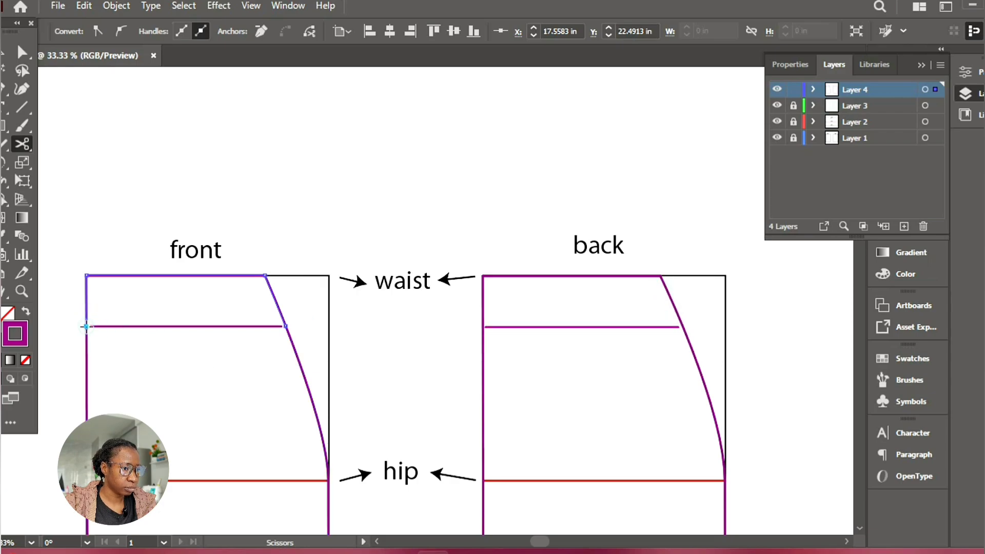
Select the front purple outline's cut-off part below the horizontal line and delete it
{"action": "left_click", "coordinate": [20, 69]}
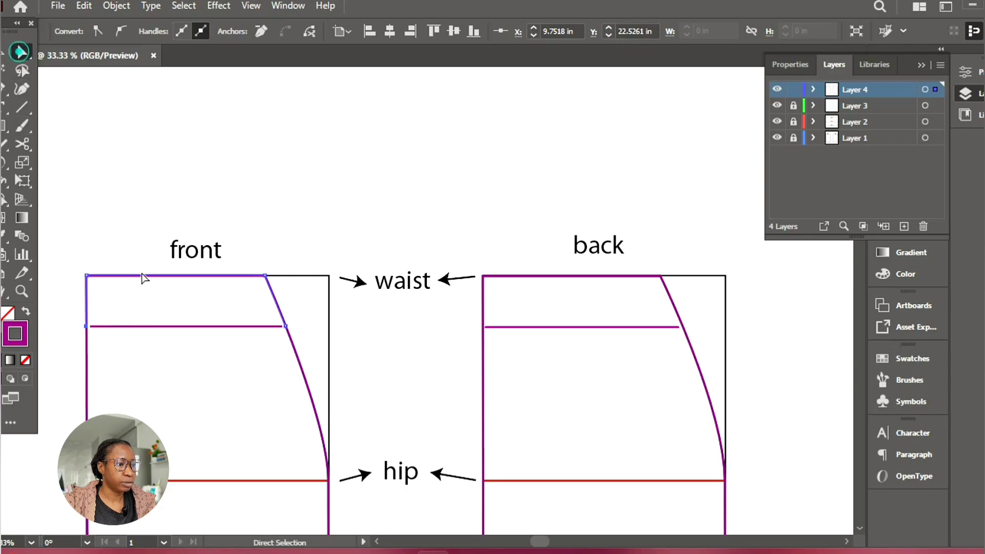
{"action": "left_click", "coordinate": [72, 407]}
{"action": "left_click_drag", "start_coordinate": [47, 210], "coordinate": [126, 303]}
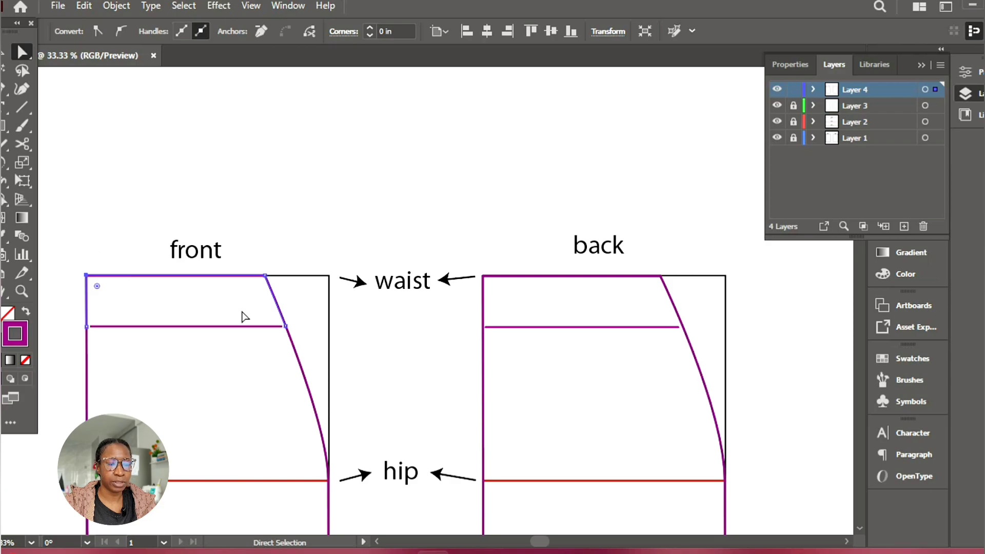
{"action": "left_click_drag", "start_coordinate": [59, 342], "coordinate": [340, 425]}
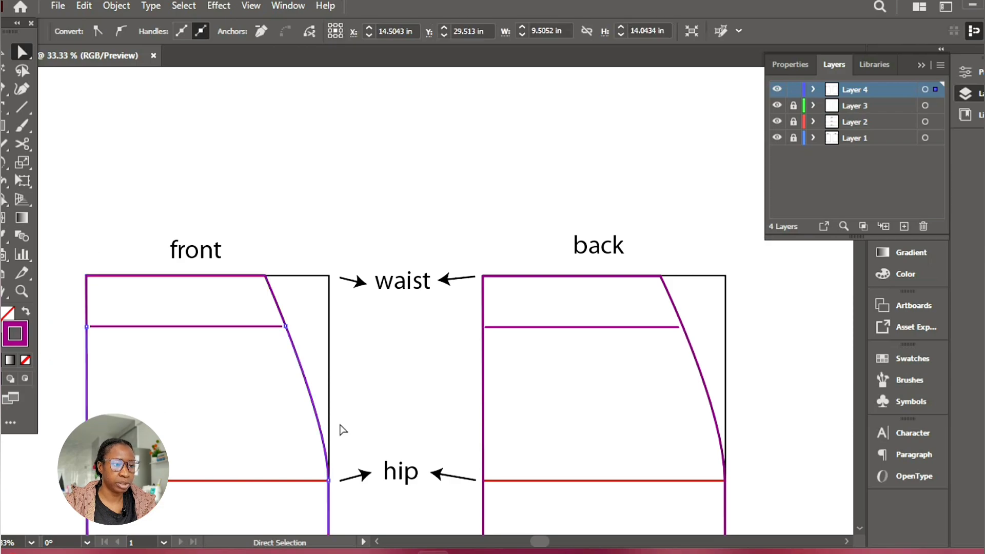
{"action": "left_click", "coordinate": [346, 424]}
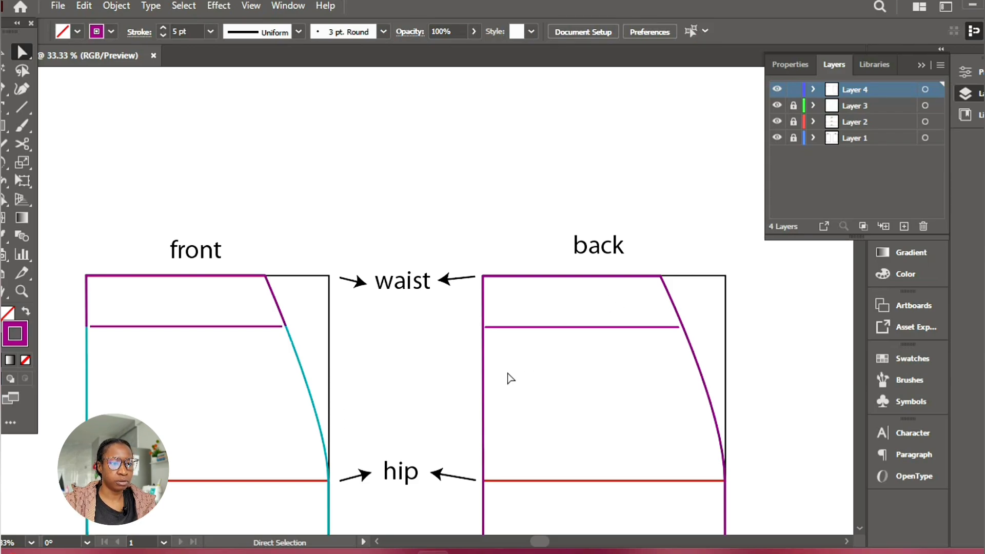
Cut the back purple outline at both ends of its horizontal line and remove the part below the line
{"action": "left_click", "coordinate": [483, 363]}
{"action": "key", "text": "c"}
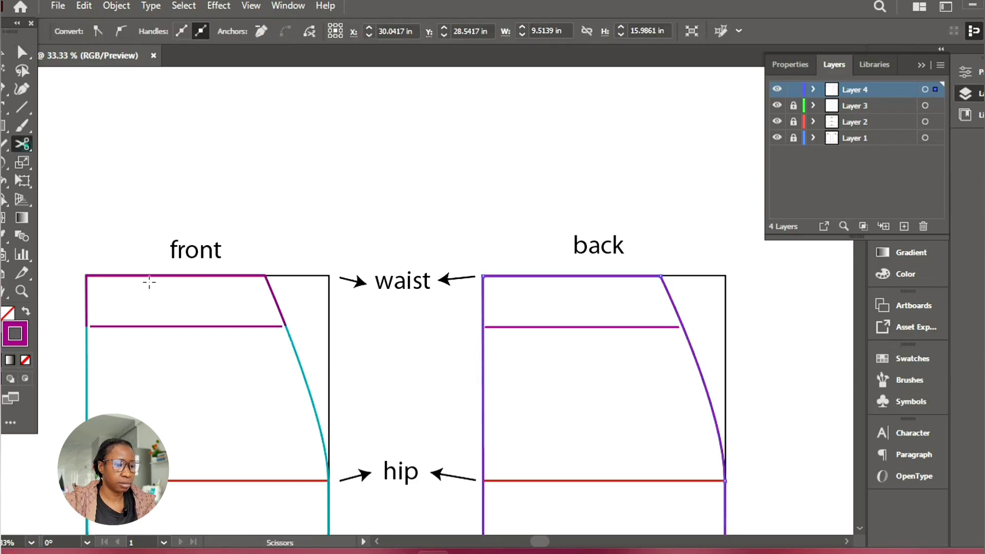
{"action": "left_click", "coordinate": [482, 329]}
{"action": "left_click", "coordinate": [681, 326]}
{"action": "key", "text": "ctrl+shift+a"}
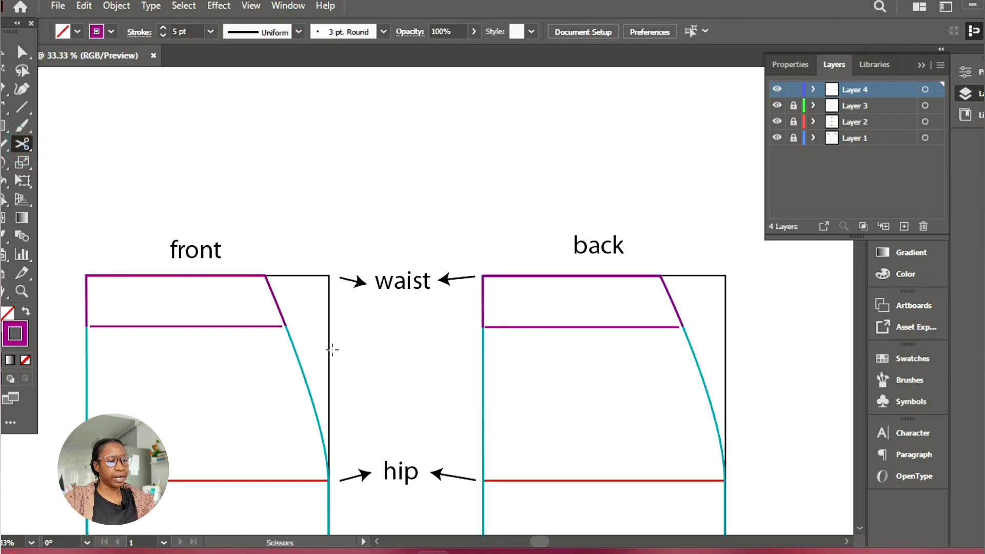
Move both end anchors of the front purple horizontal line until they meet the side curve and the straight vertical edge
{"action": "left_click", "coordinate": [22, 51]}
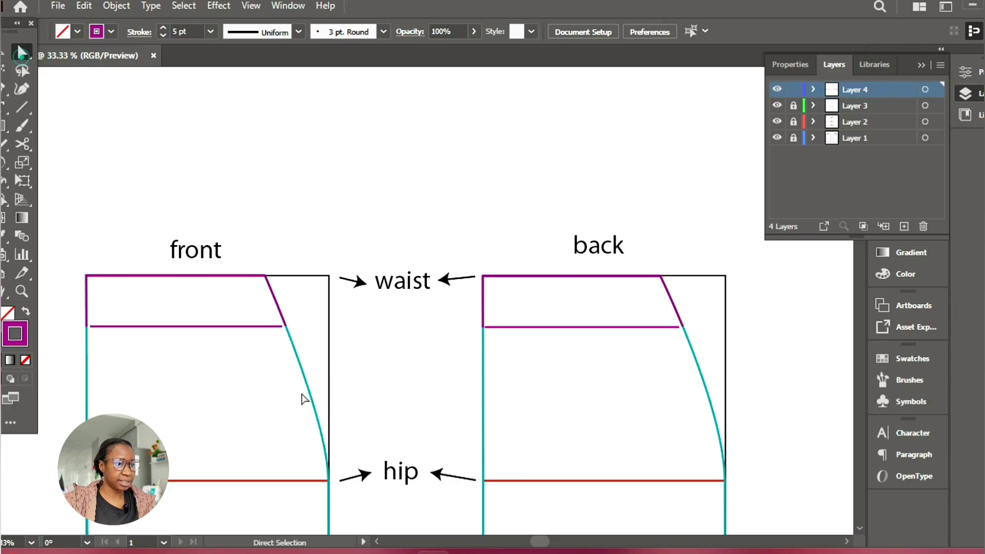
{"action": "left_click", "coordinate": [284, 328]}
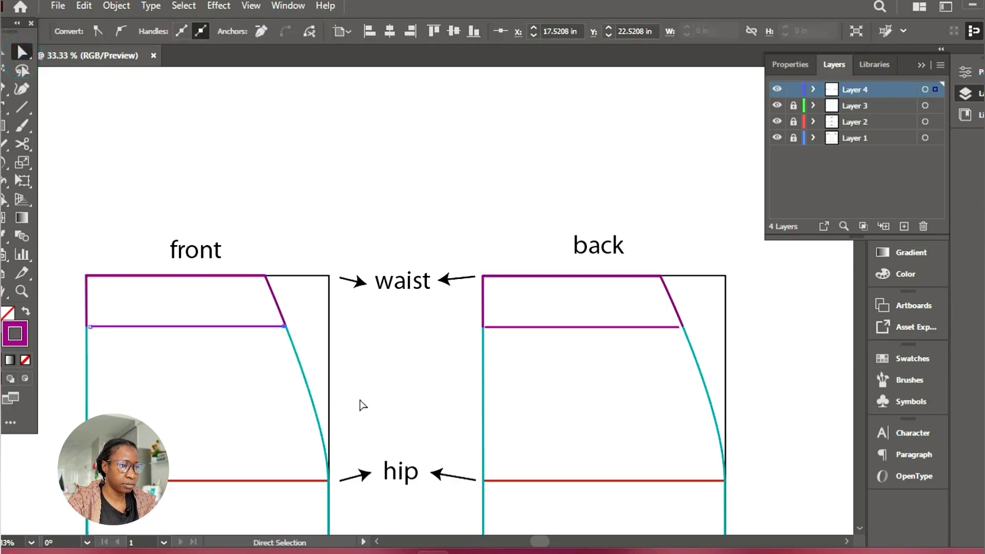
{"action": "left_click", "coordinate": [90, 328]}
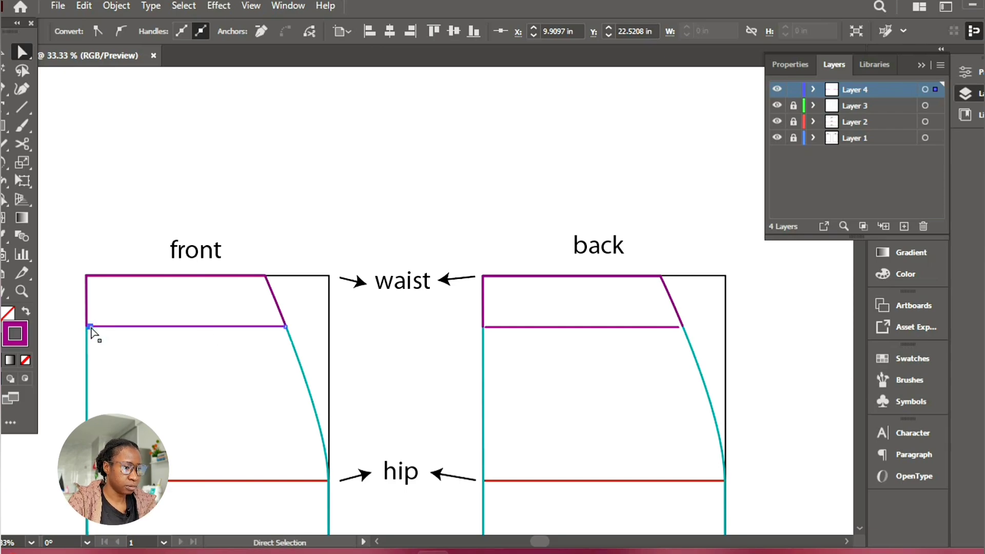
{"action": "key", "text": "z"}
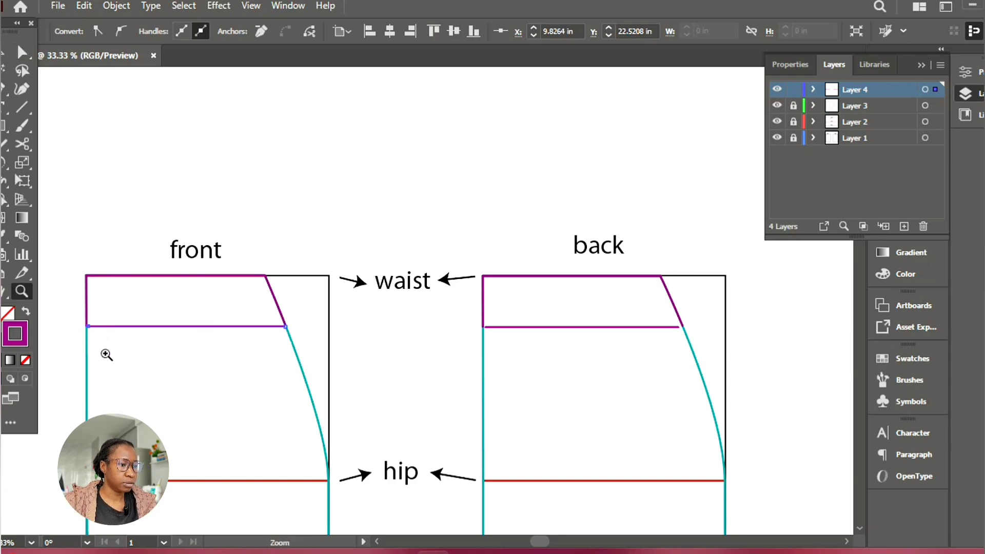
{"action": "left_click", "coordinate": [198, 322]}
{"action": "left_click", "coordinate": [392, 303]}
{"action": "left_click", "coordinate": [473, 305]}
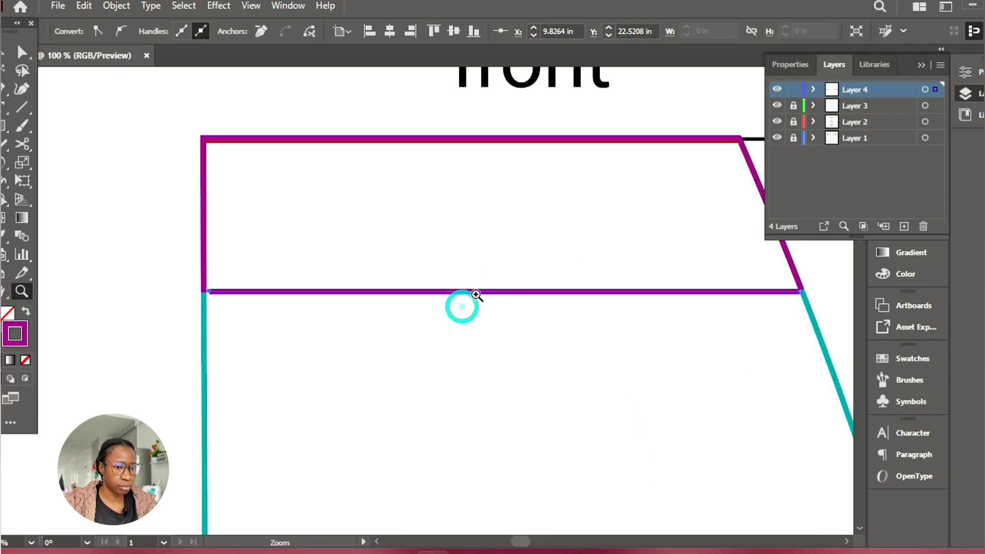
{"action": "scroll", "coordinate": [433, 294], "scroll_direction": "right", "scroll_amount": 2}
{"action": "key", "text": "a"}
{"action": "key", "text": "Left"}
{"action": "key", "text": "Left"}
{"action": "key", "text": "Left"}
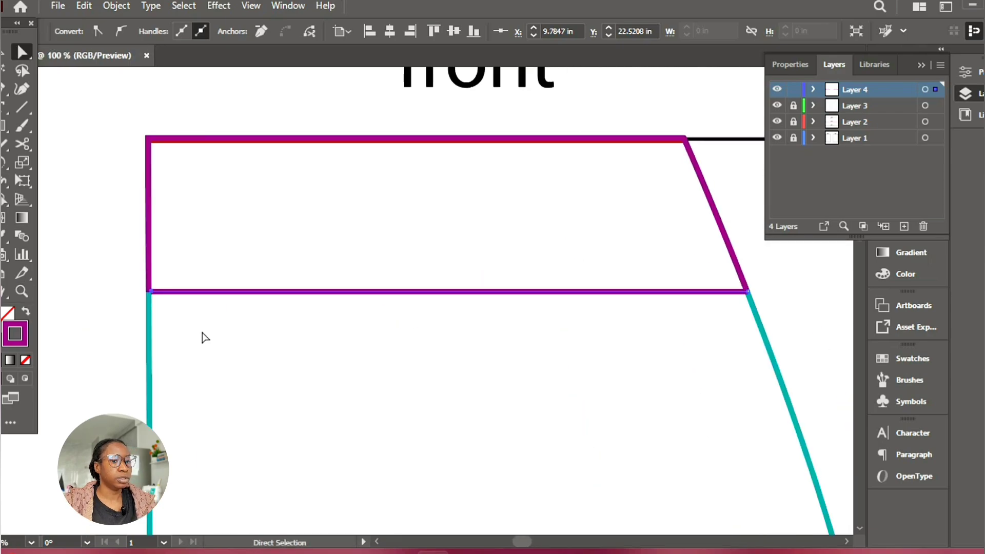
Join the open path ends where the front waistband's horizontal line meets the straight vertical edge
{"action": "left_click", "coordinate": [151, 291]}
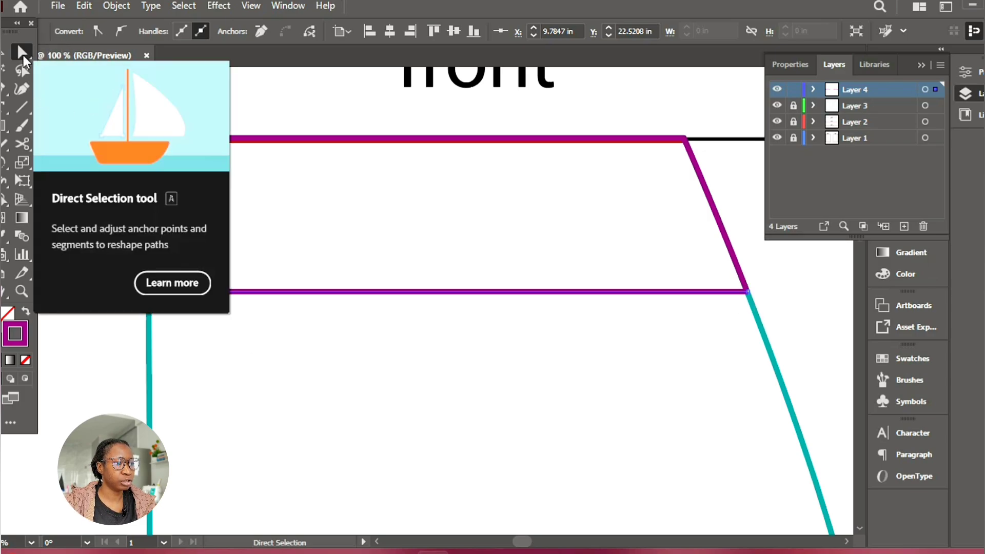
{"action": "left_click", "coordinate": [348, 251]}
{"action": "left_click_drag", "start_coordinate": [103, 236], "coordinate": [206, 339]}
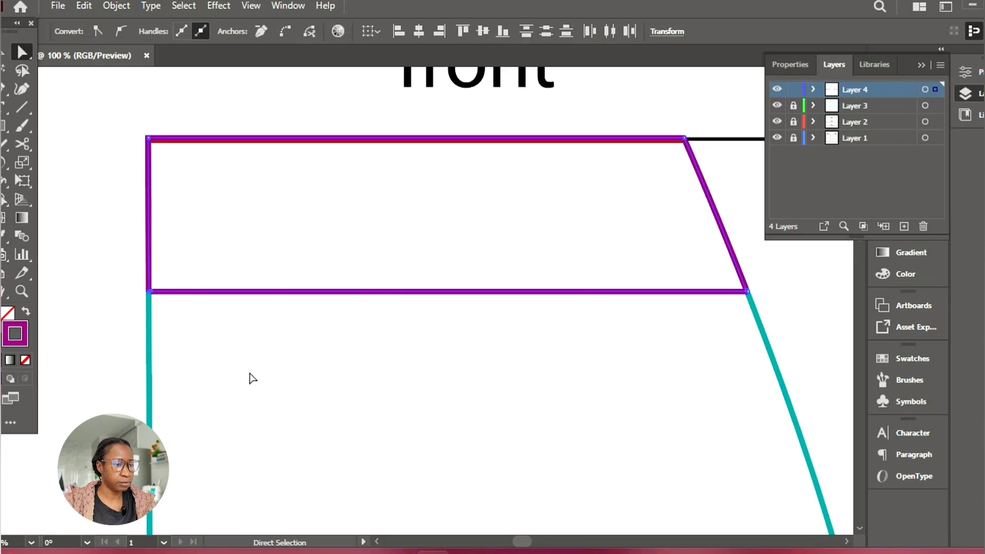
{"action": "right_click", "coordinate": [177, 316]}
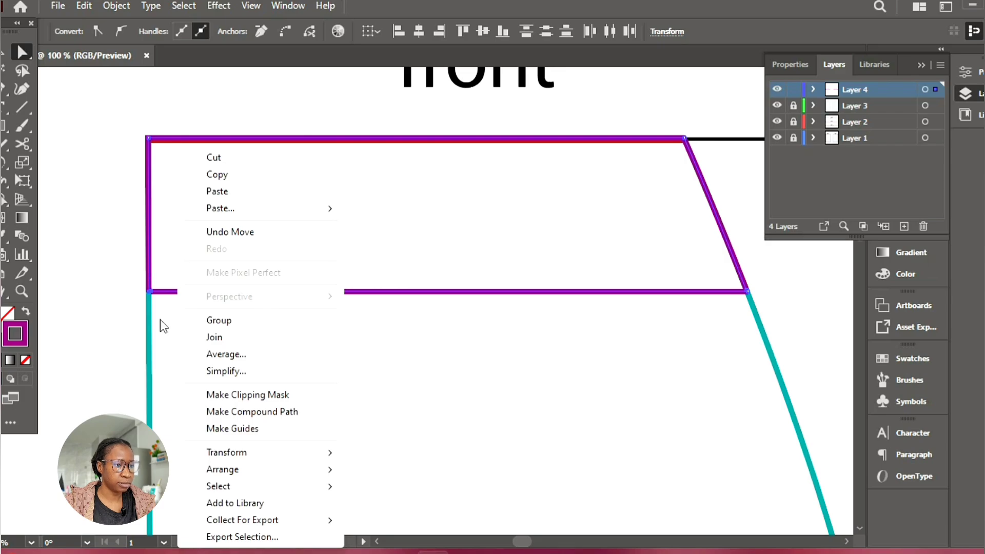
{"action": "left_click", "coordinate": [218, 338]}
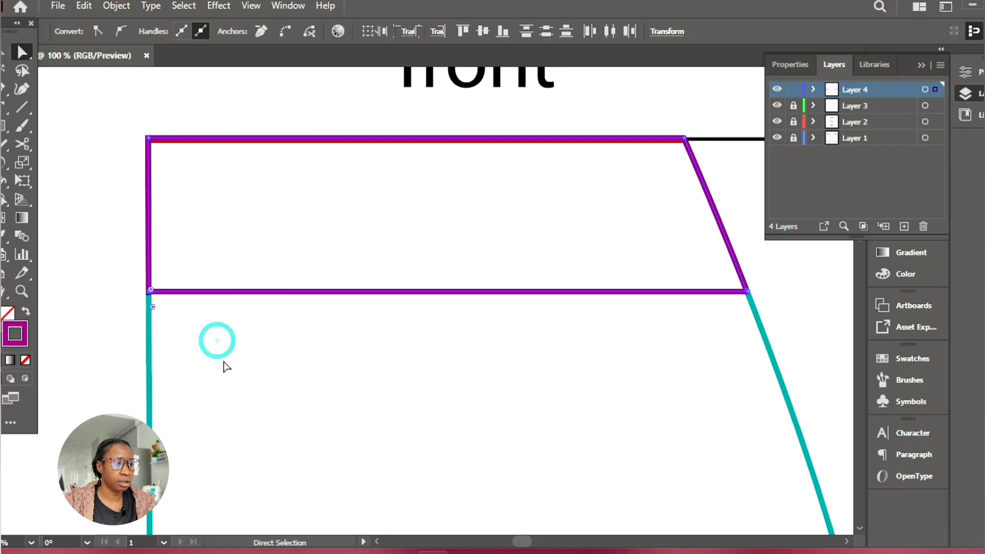
Join the open path ends where the front waistband's horizontal line meets the side curve, and deselect the shape
{"action": "left_click", "coordinate": [223, 362]}
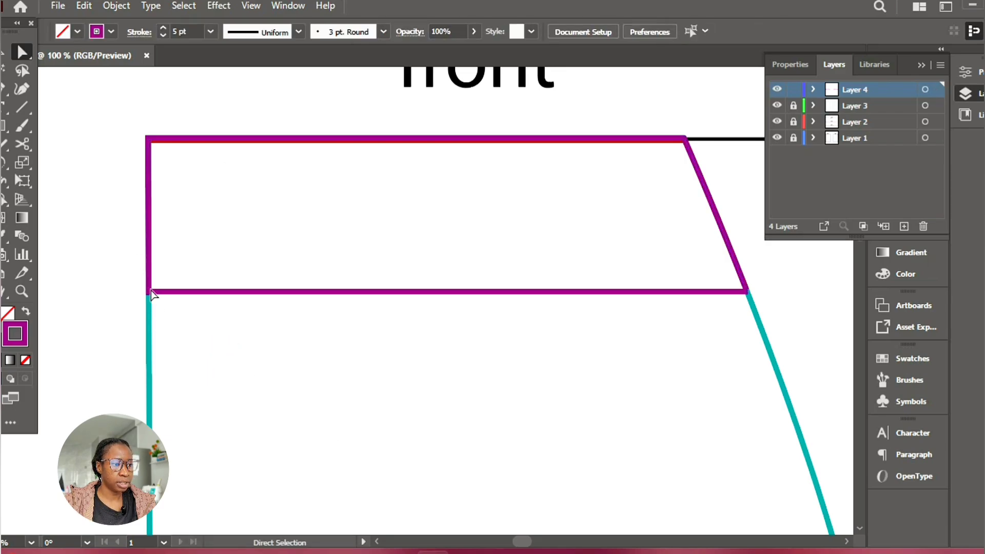
{"action": "left_click_drag", "start_coordinate": [798, 275], "coordinate": [716, 343]}
{"action": "right_click", "coordinate": [714, 337]}
{"action": "left_click", "coordinate": [751, 340]}
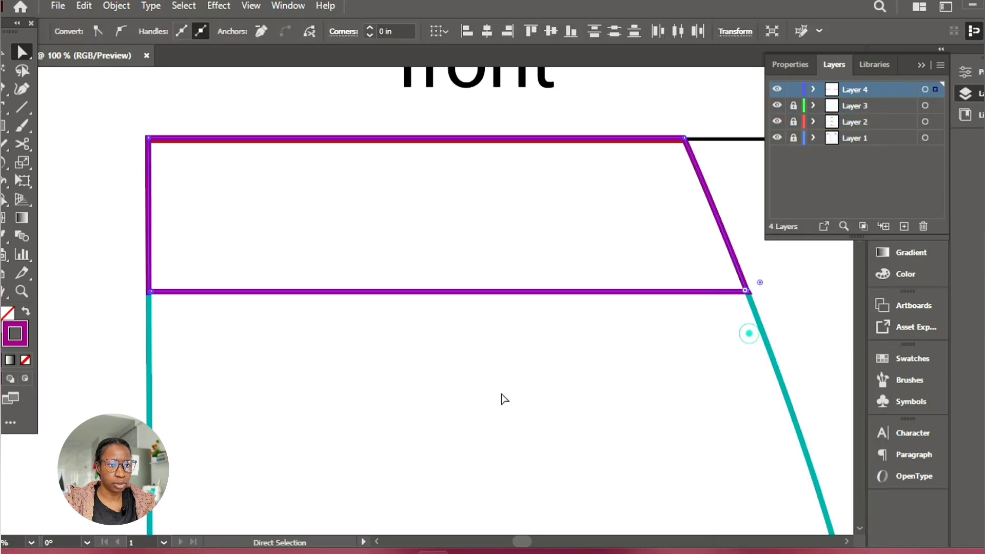
{"action": "left_click", "coordinate": [502, 395]}
Extend the back purple horizontal line to the side curve and straight edge to close the back waistband section
{"action": "key", "text": "z"}
{"action": "left_click", "coordinate": [425, 308], "text": "alt"}
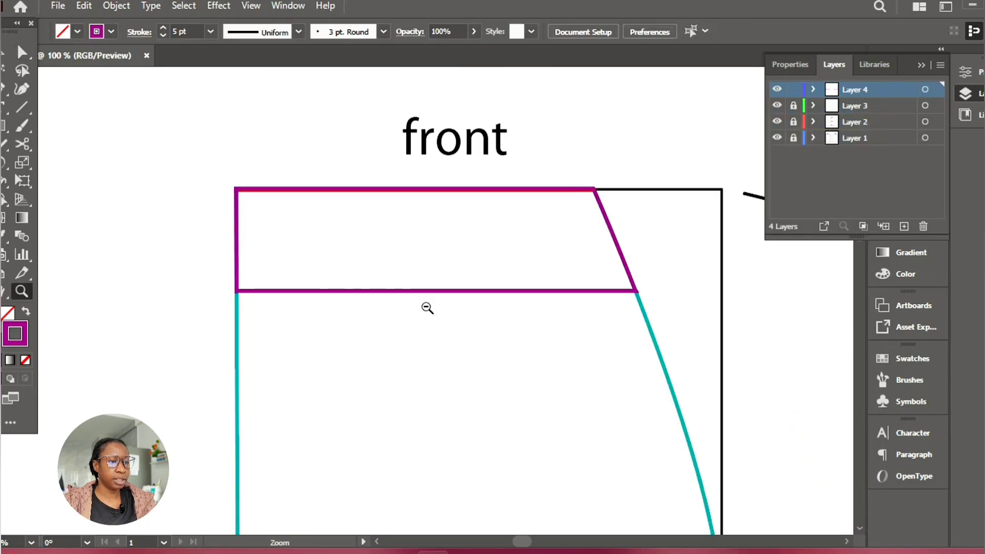
{"action": "left_click", "coordinate": [427, 307], "text": "alt"}
{"action": "left_click", "coordinate": [597, 323], "text": "alt"}
{"action": "left_click", "coordinate": [680, 297]}
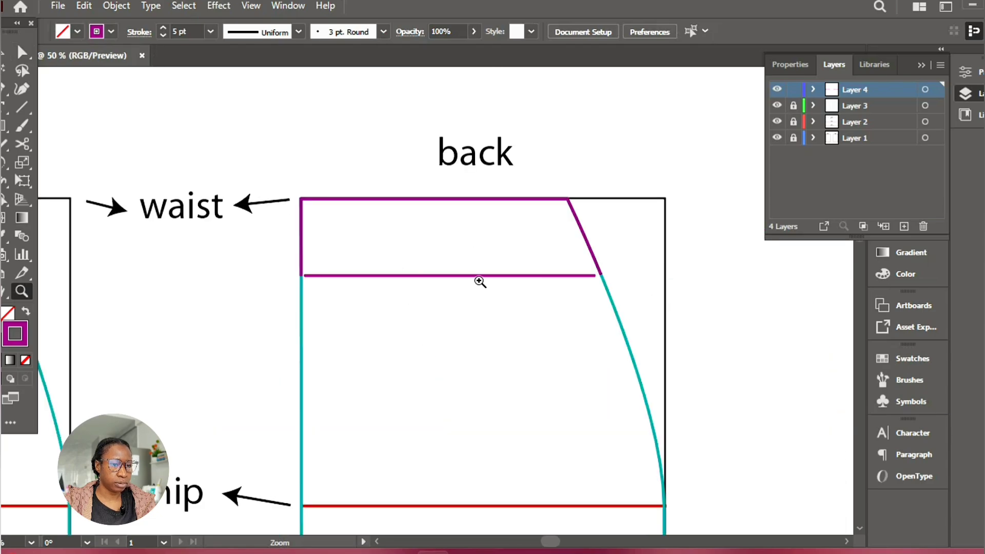
{"action": "left_click", "coordinate": [479, 280]}
{"action": "left_click", "coordinate": [475, 190], "text": "alt"}
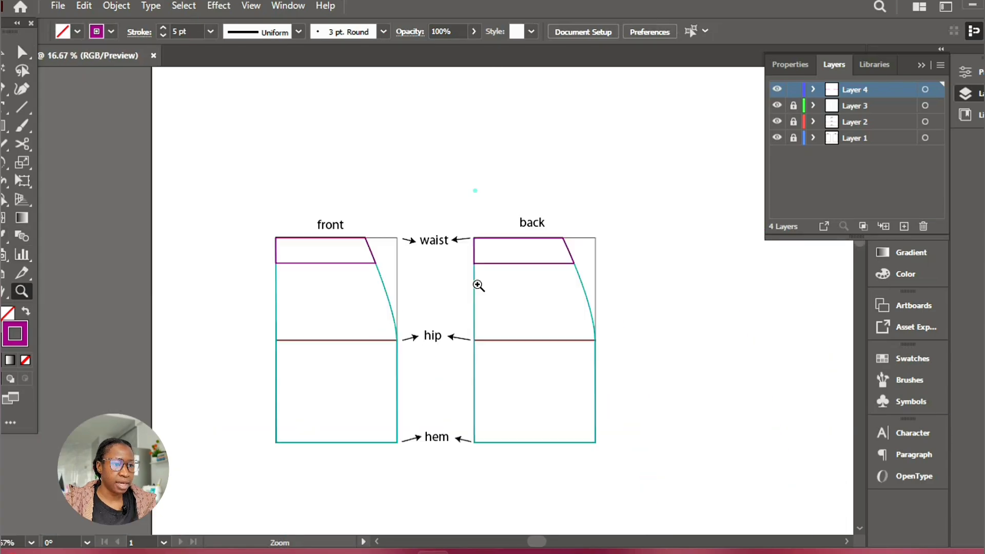
{"action": "left_click", "coordinate": [461, 290]}
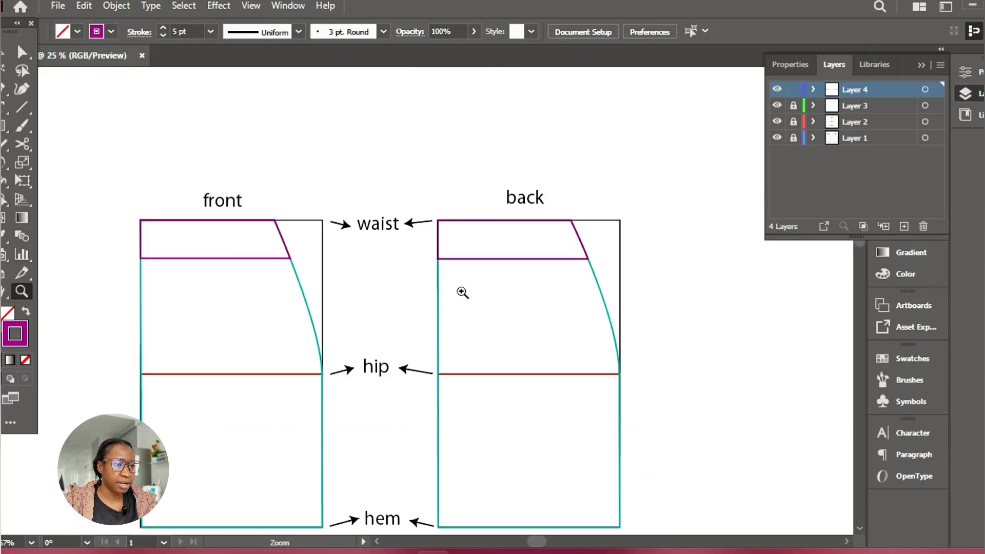
Move both purple waistband sections together off the skirt pieces to just above the front and back labels
{"action": "left_click", "coordinate": [461, 291]}
{"action": "left_click", "coordinate": [312, 298], "text": "alt"}
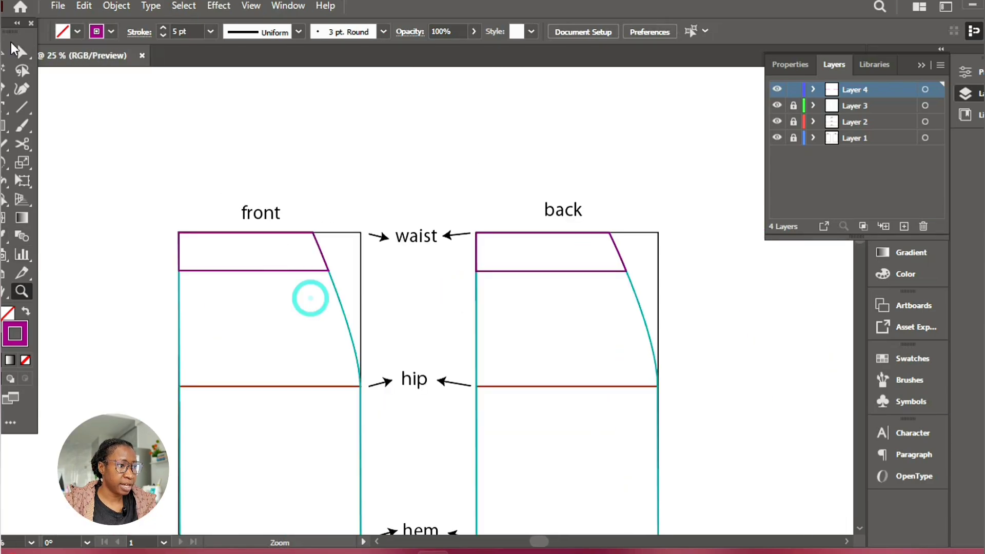
{"action": "key", "text": "v"}
{"action": "left_click", "coordinate": [473, 270]}
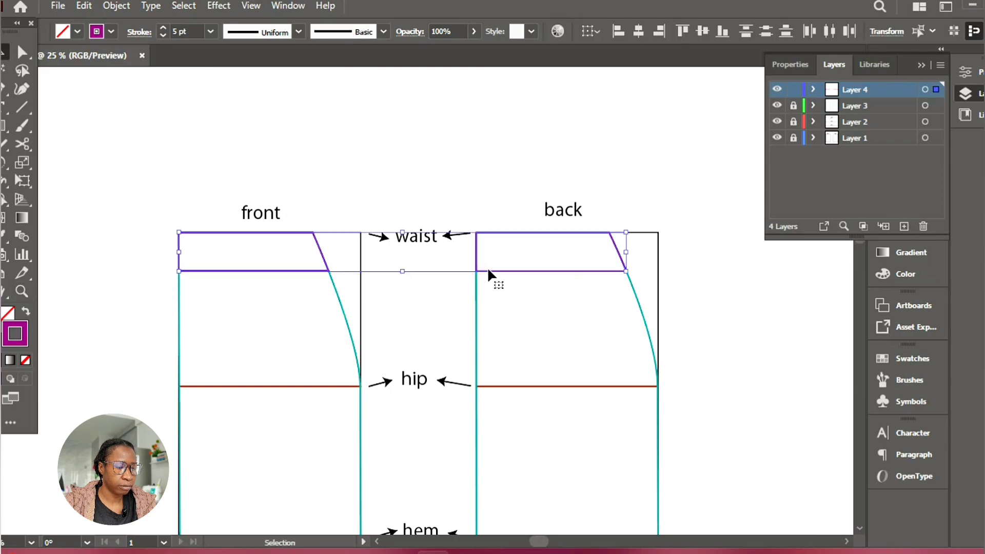
{"action": "left_click_drag", "start_coordinate": [488, 271], "coordinate": [470, 189]}
{"action": "left_click_drag", "start_coordinate": [297, 211], "coordinate": [497, 191]}
{"action": "left_click", "coordinate": [549, 352]}
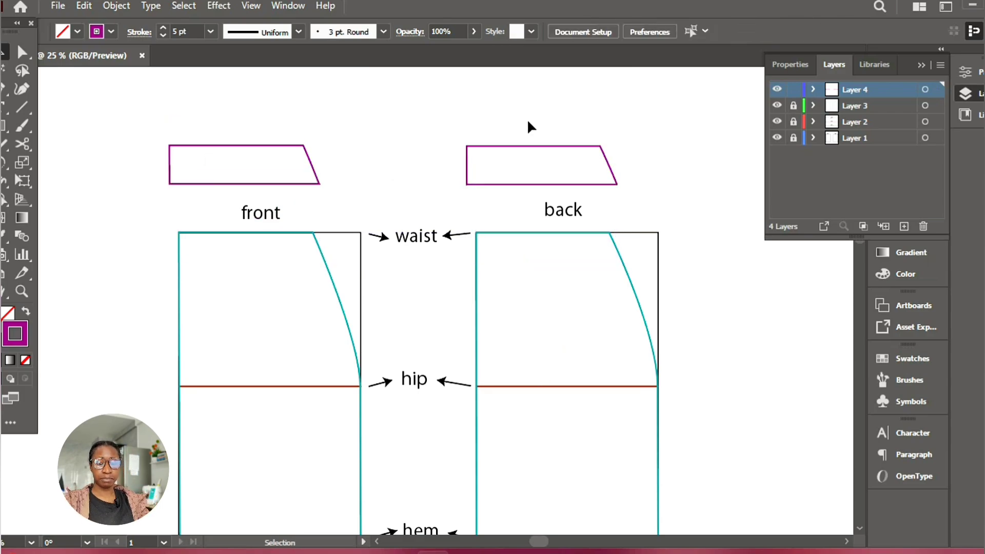